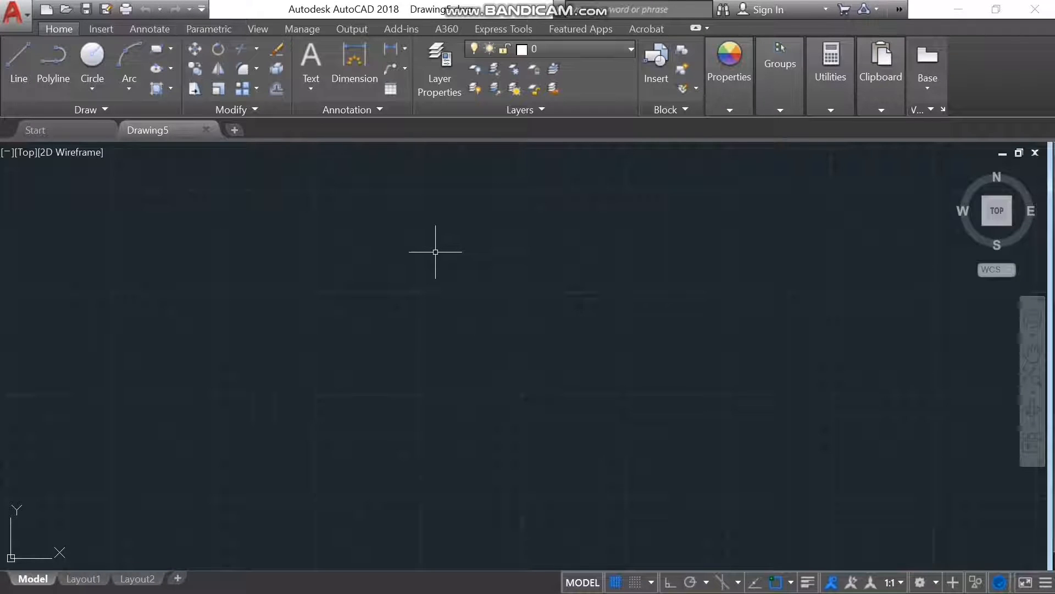
Check the Adjustable Sector reference PDF and set the drawing units to Fractional length with the insertion scale in Inches.
key(alt+Tab)
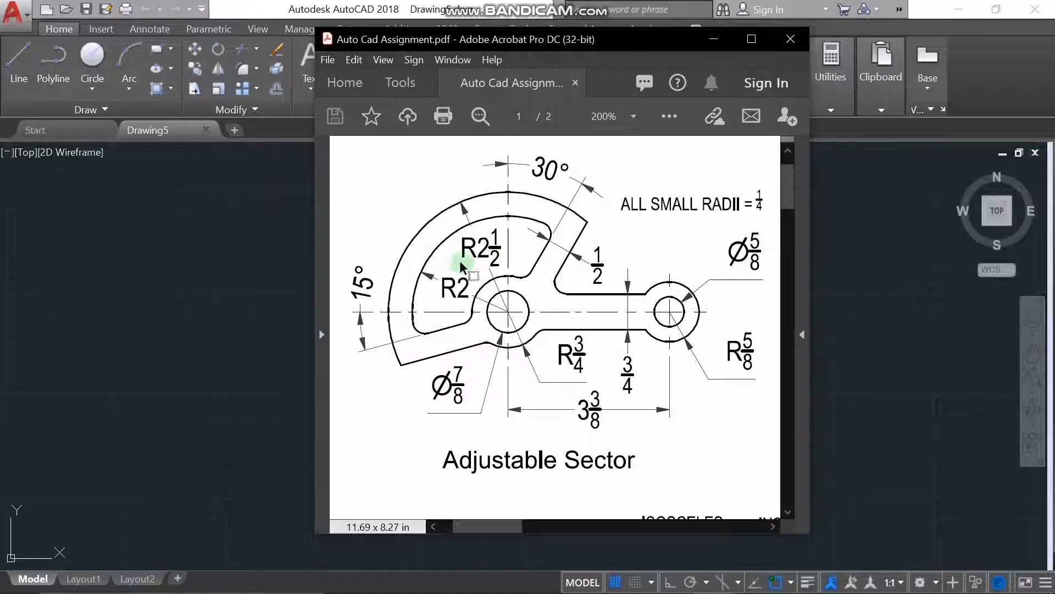
click(417, 8)
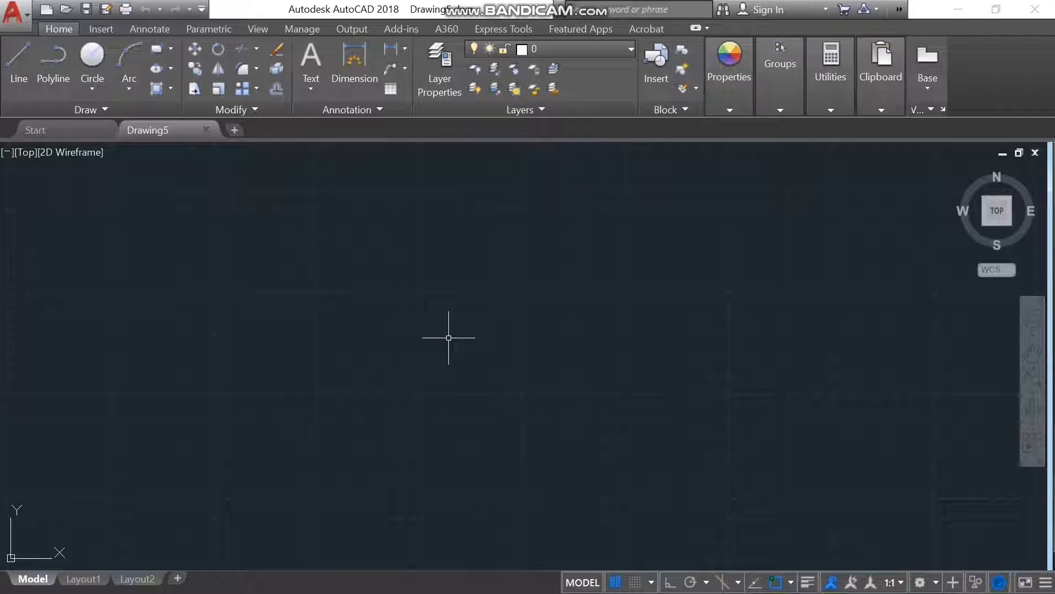
text(un)
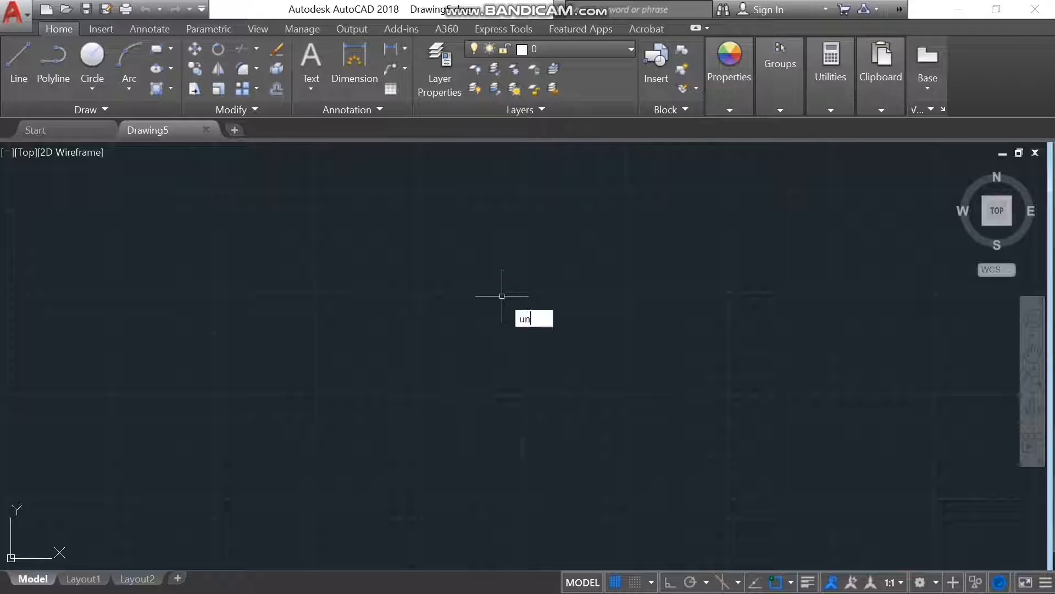
key(Return)
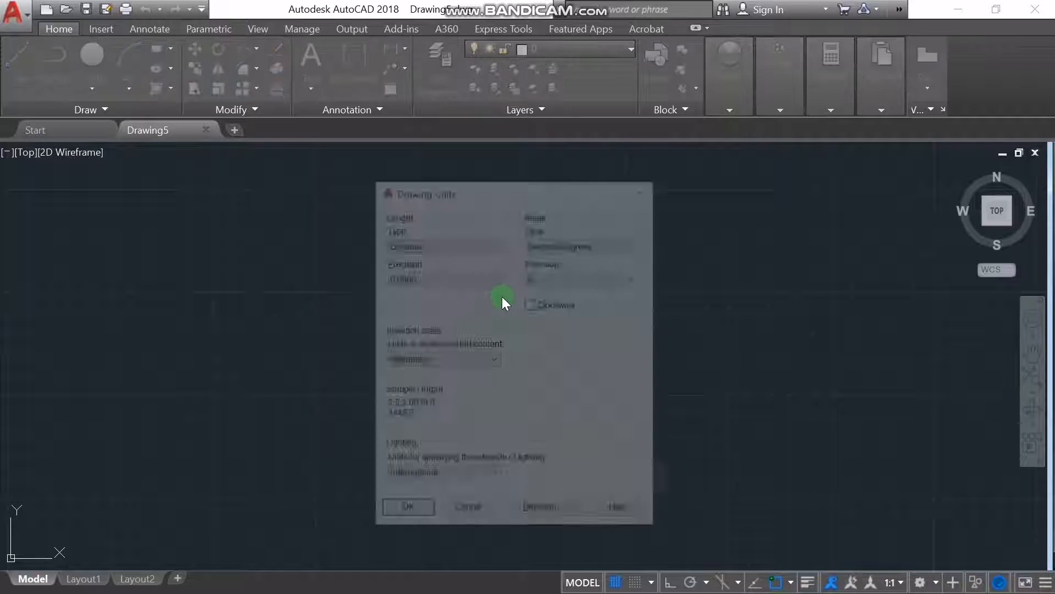
click(408, 242)
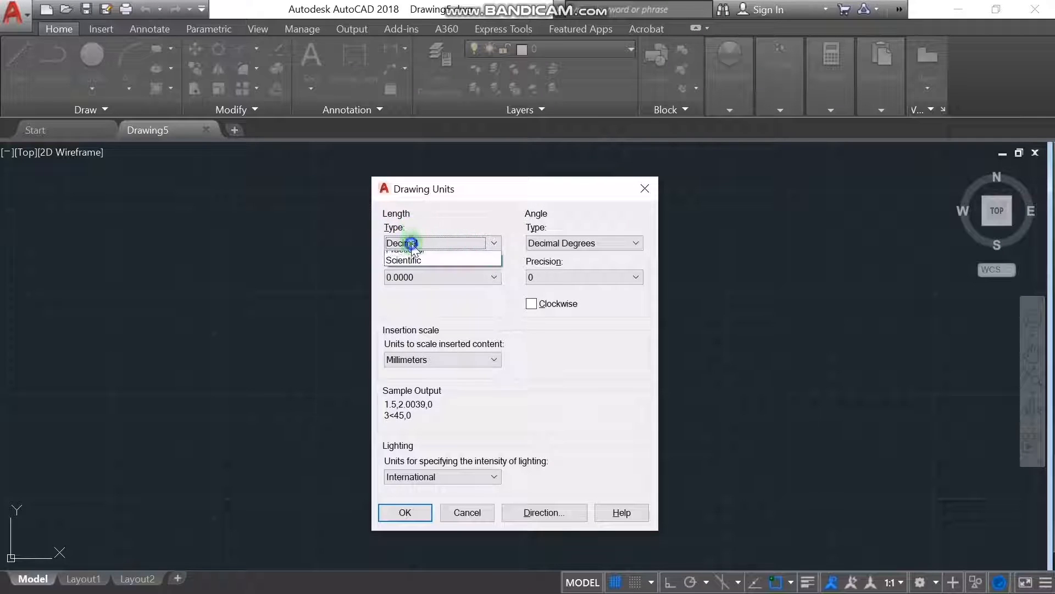
click(411, 290)
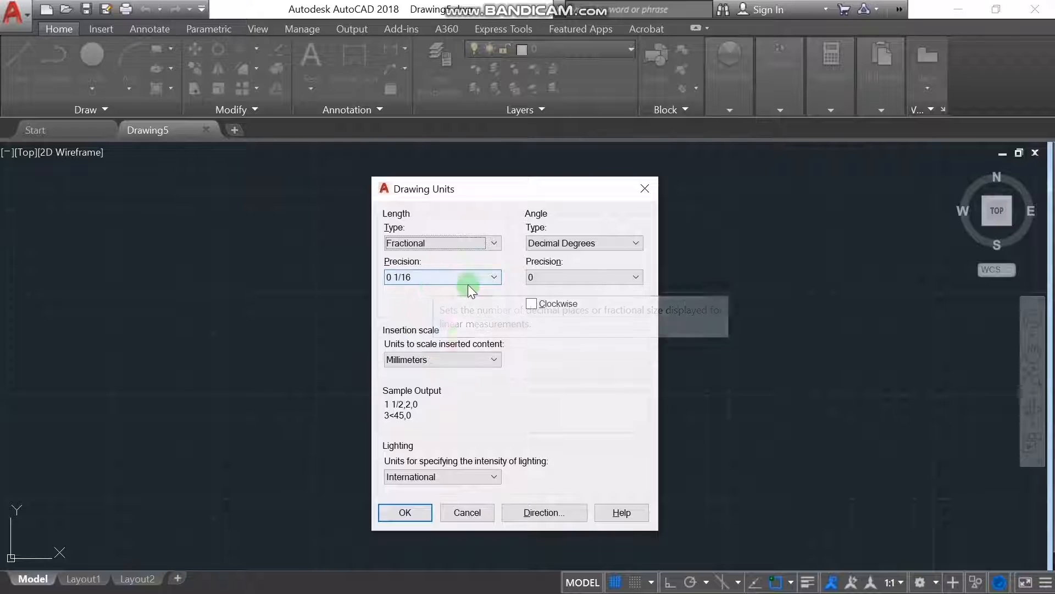
click(421, 360)
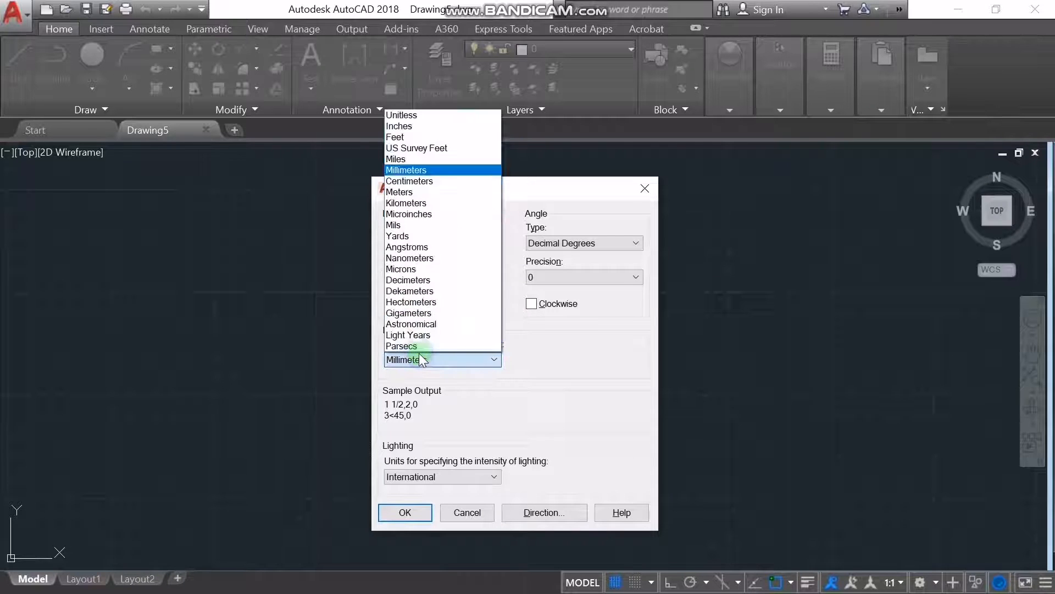
click(404, 125)
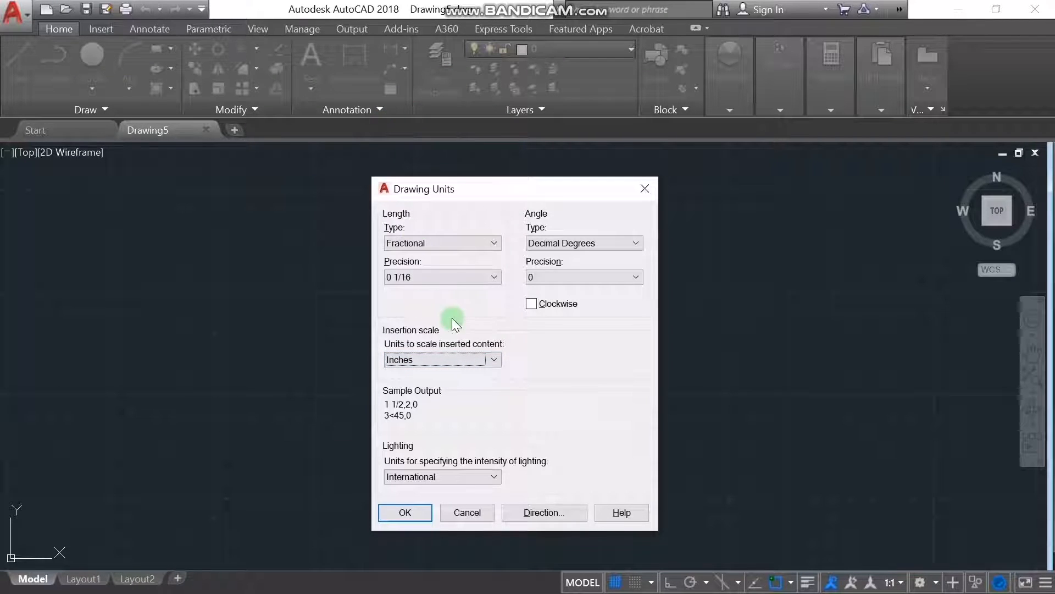
click(415, 513)
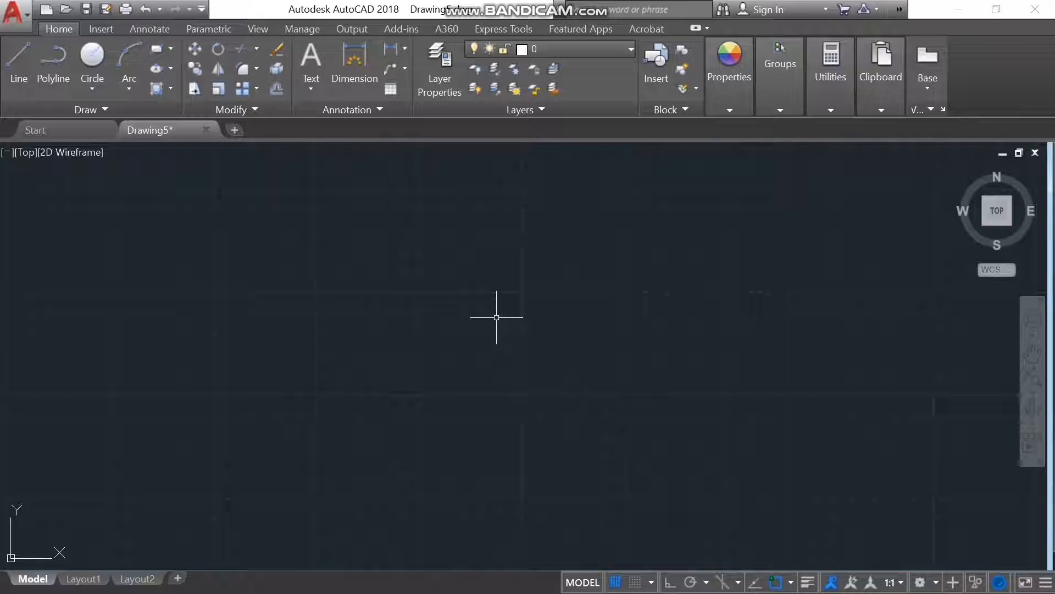
Modify the ISO-25 dimension style so linear dimensions use the Fractional unit format with 0 1/16 precision.
text(DIMSty)
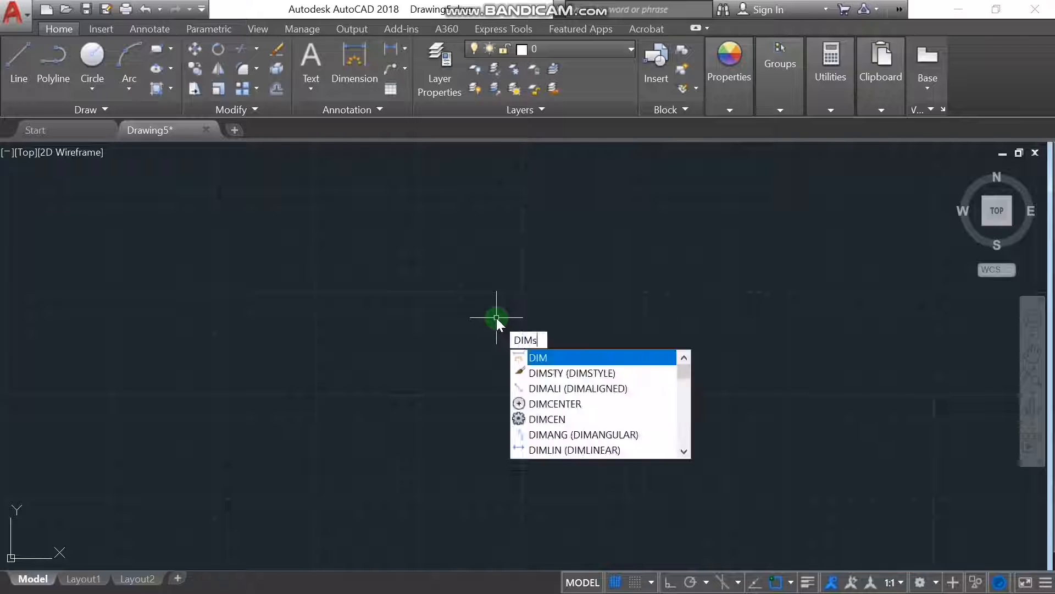
key(Return)
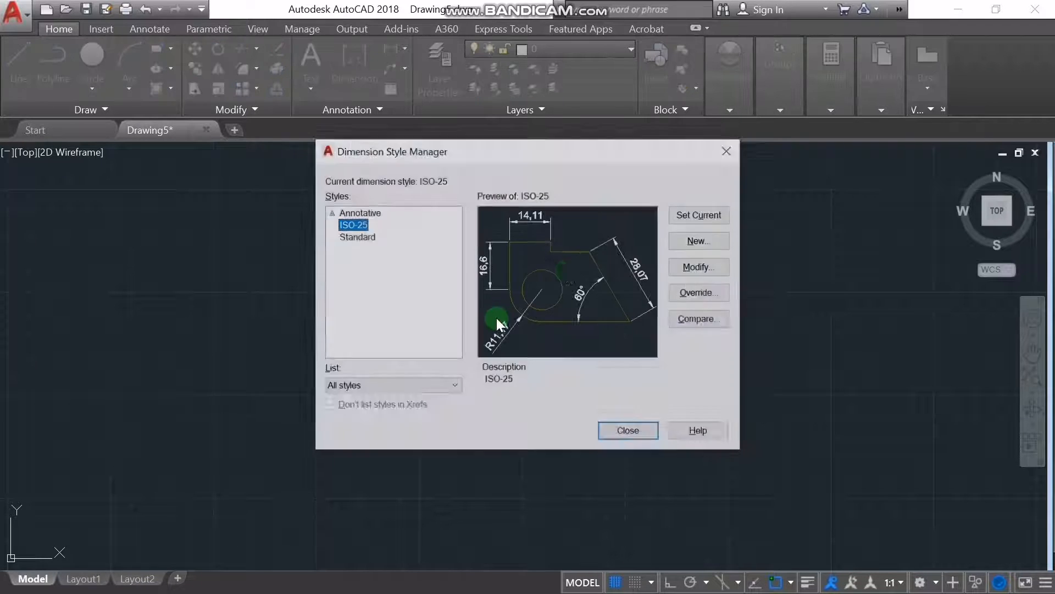
click(699, 267)
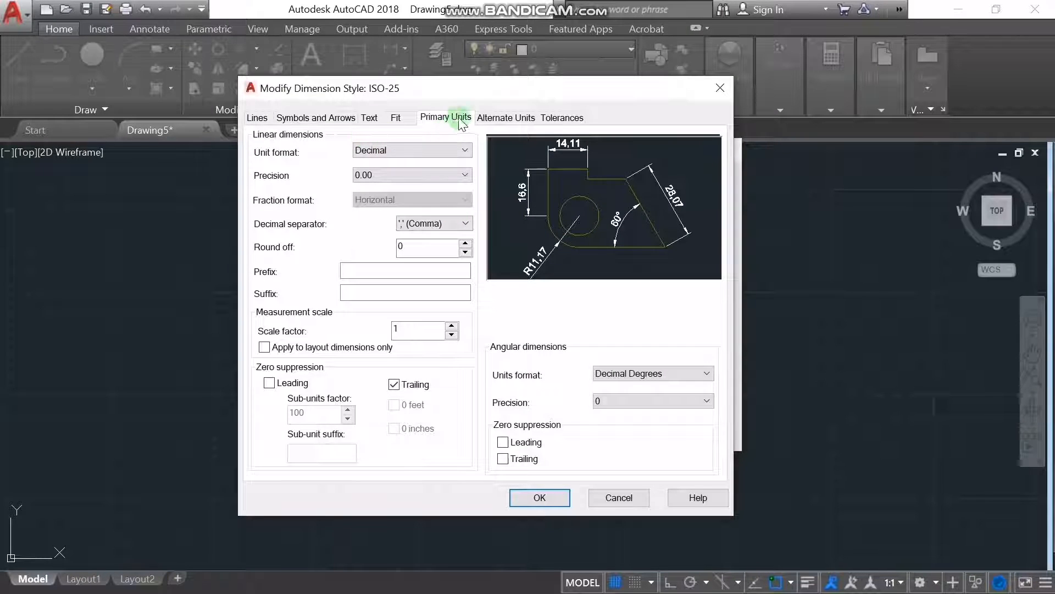
click(395, 154)
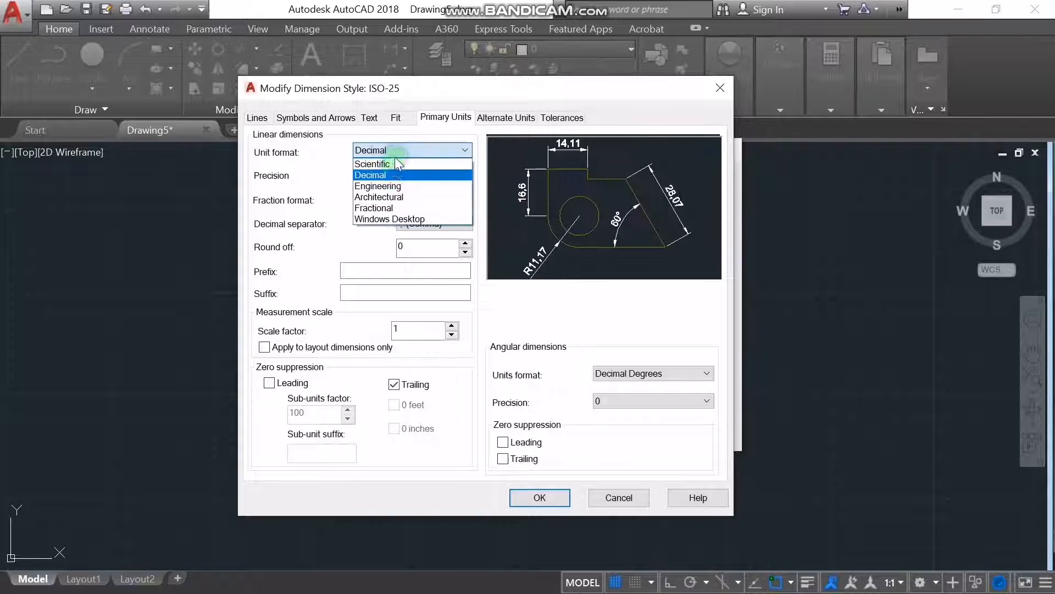
click(385, 210)
click(363, 177)
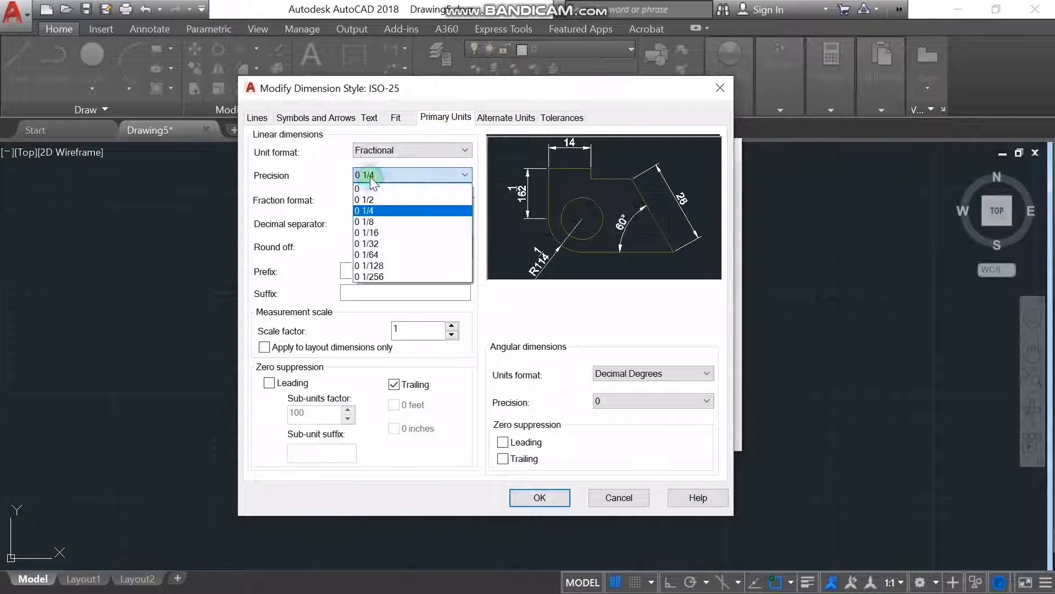
click(363, 232)
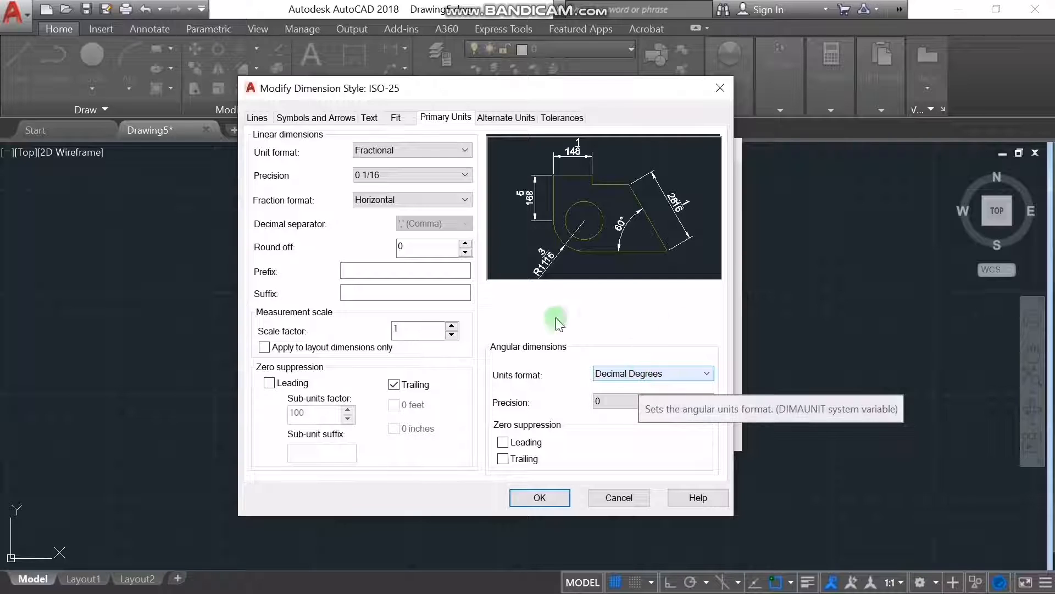
click(541, 498)
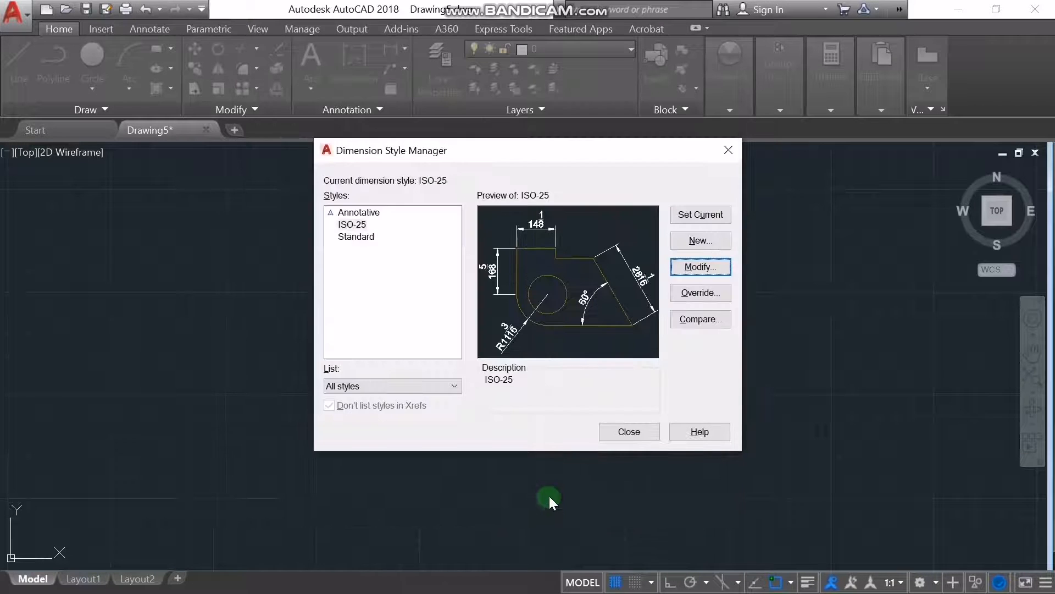
click(625, 432)
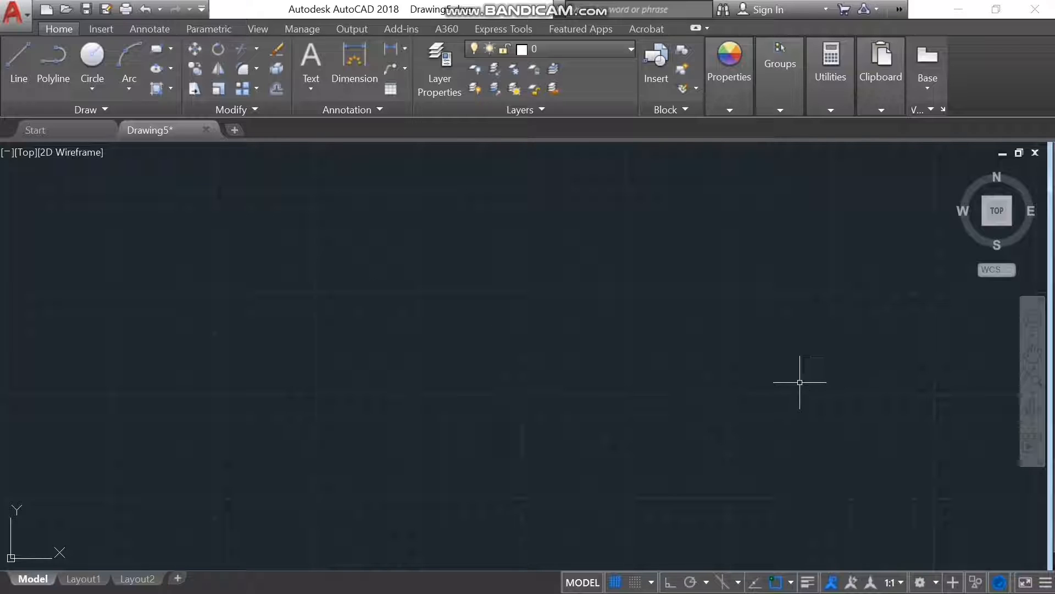
Zoom to the whole drawing area and turn off the grid display.
click(1038, 393)
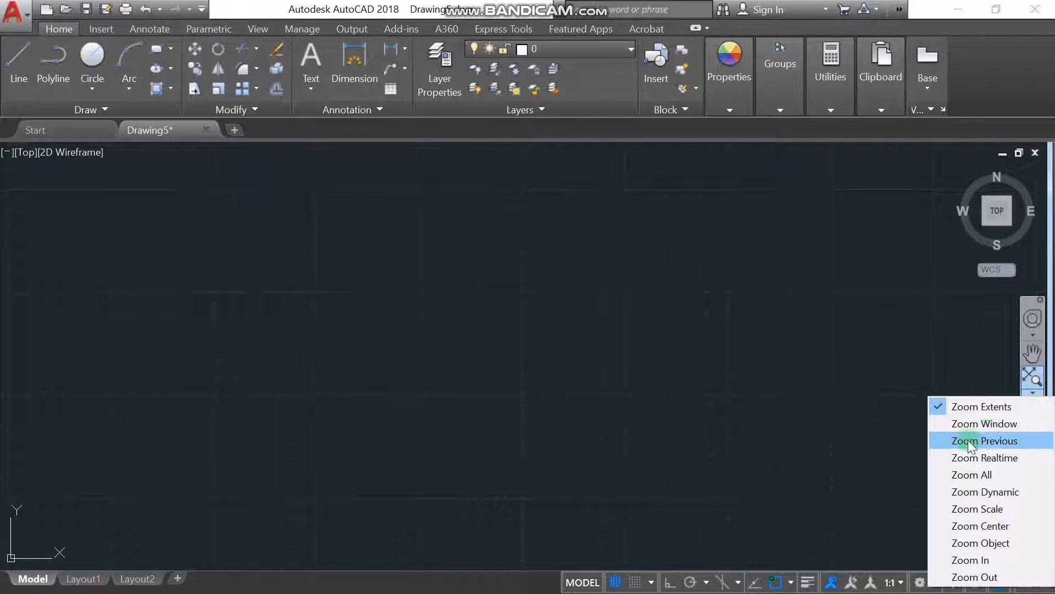
click(963, 476)
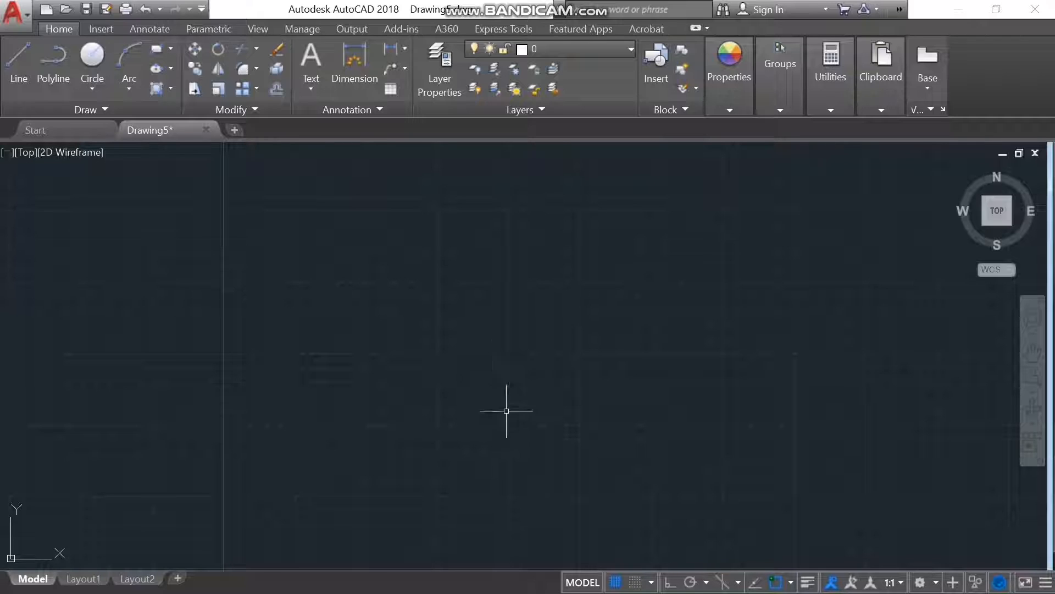
click(616, 581)
click(616, 581)
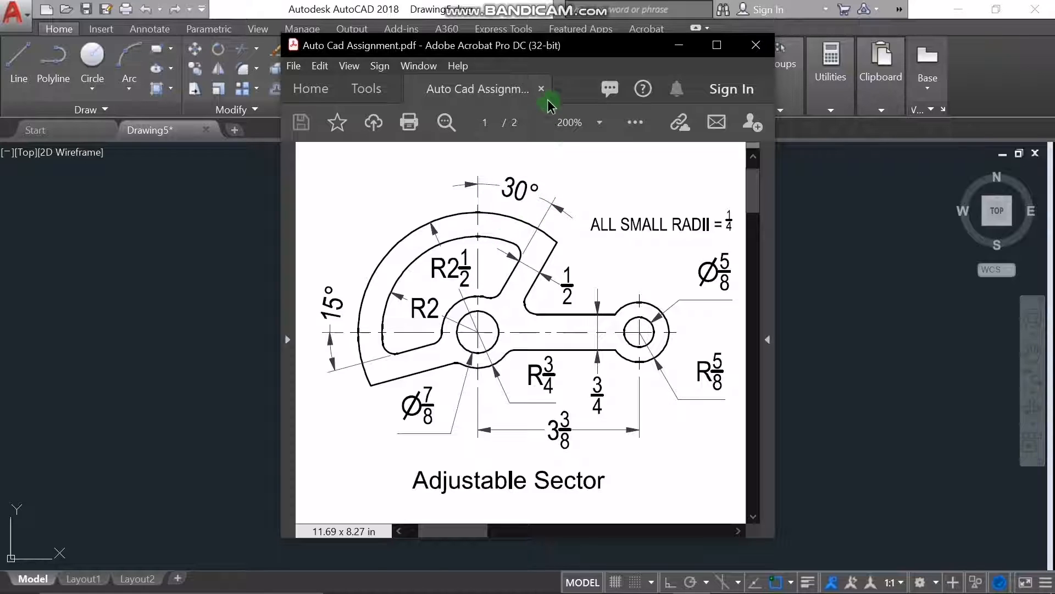
Draw a circle of 7/8 diameter in the left half of the empty drawing area for the sector's hub hole.
click(515, 5)
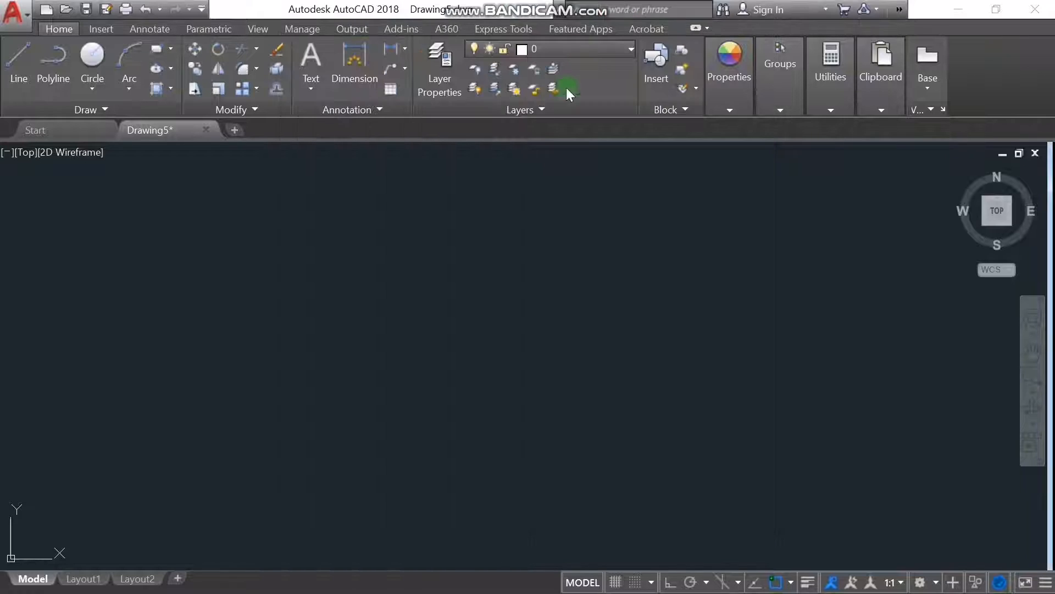
click(101, 86)
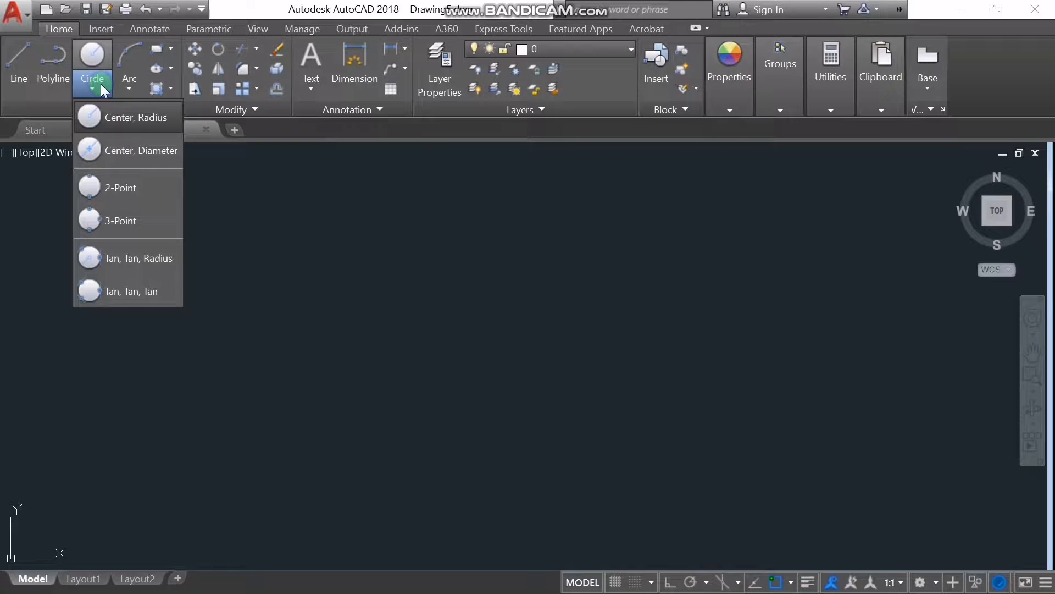
click(111, 154)
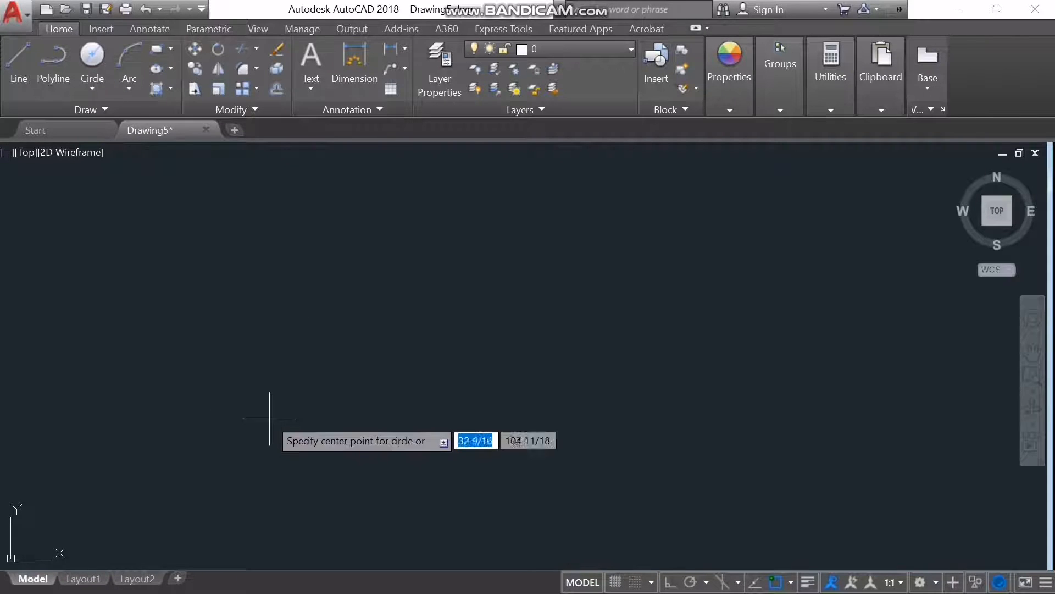
click(263, 347)
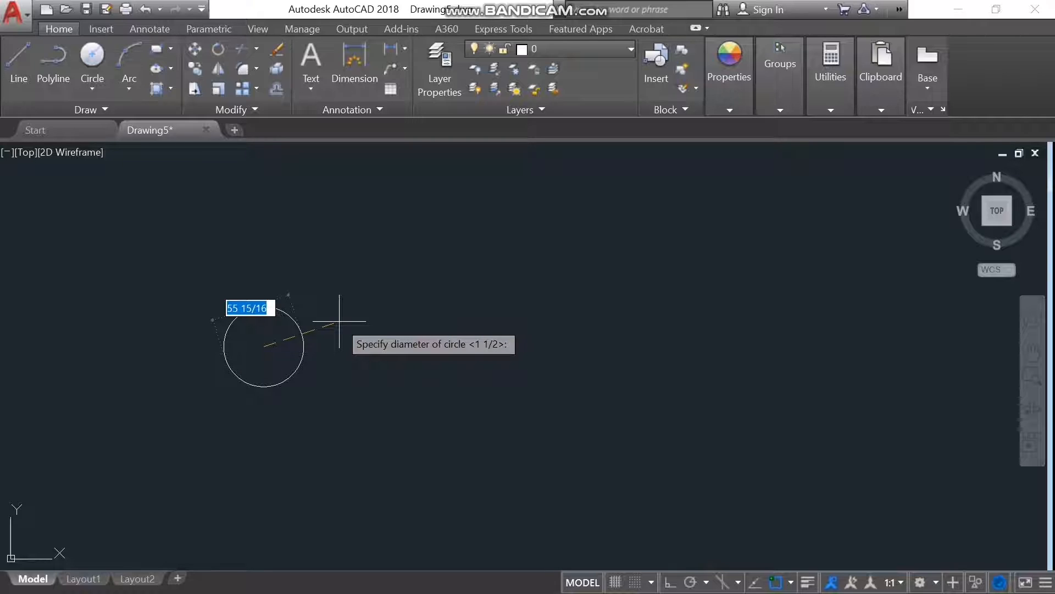
text(7/8)
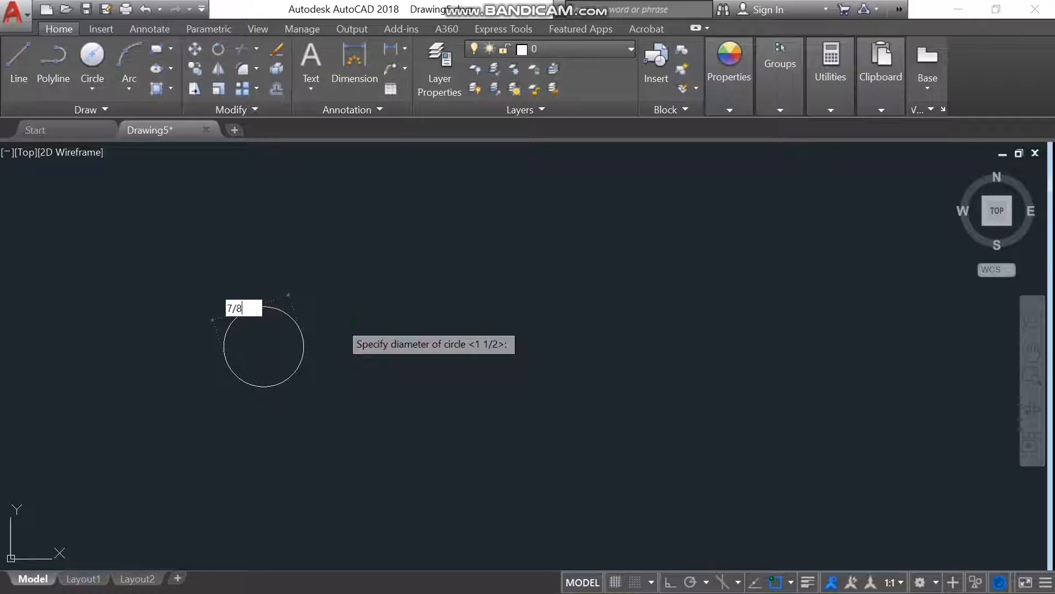
key(Return)
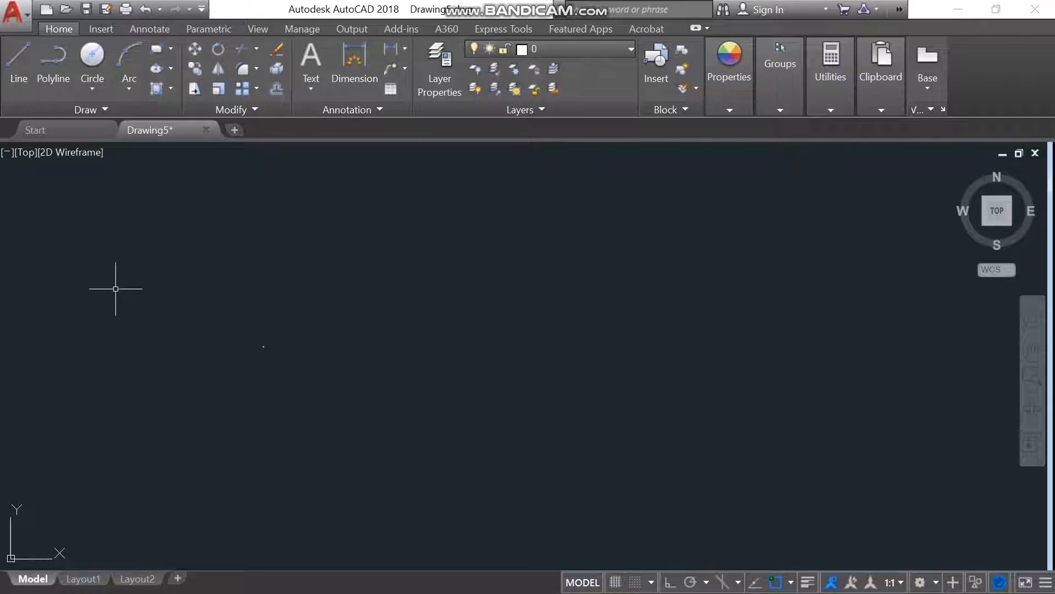
Magnify the area around the 7/8 circle with repeated zoom windows until the circle is large enough to work on.
click(1044, 376)
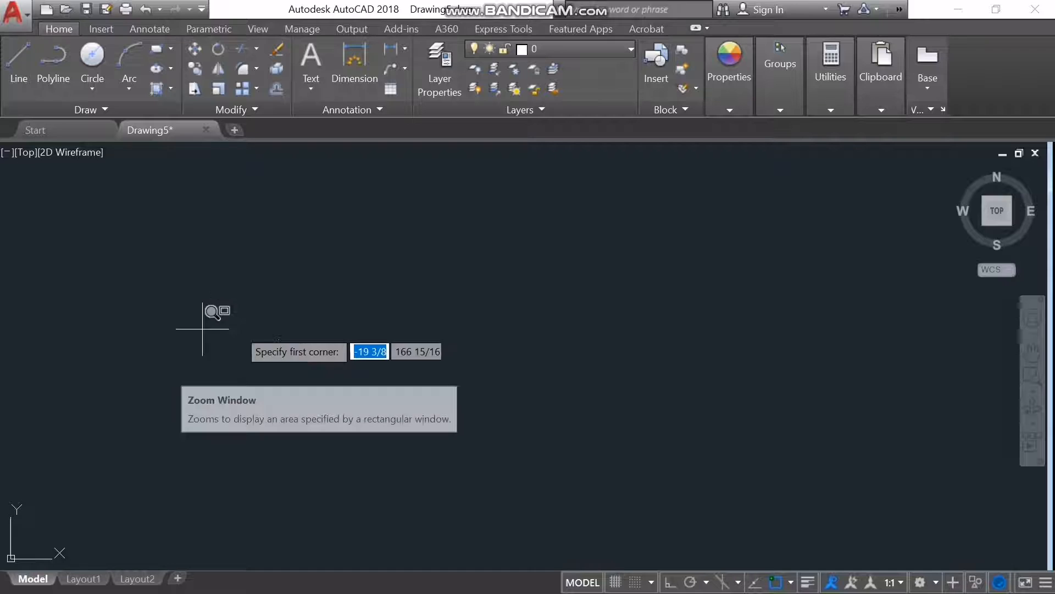
click(245, 328)
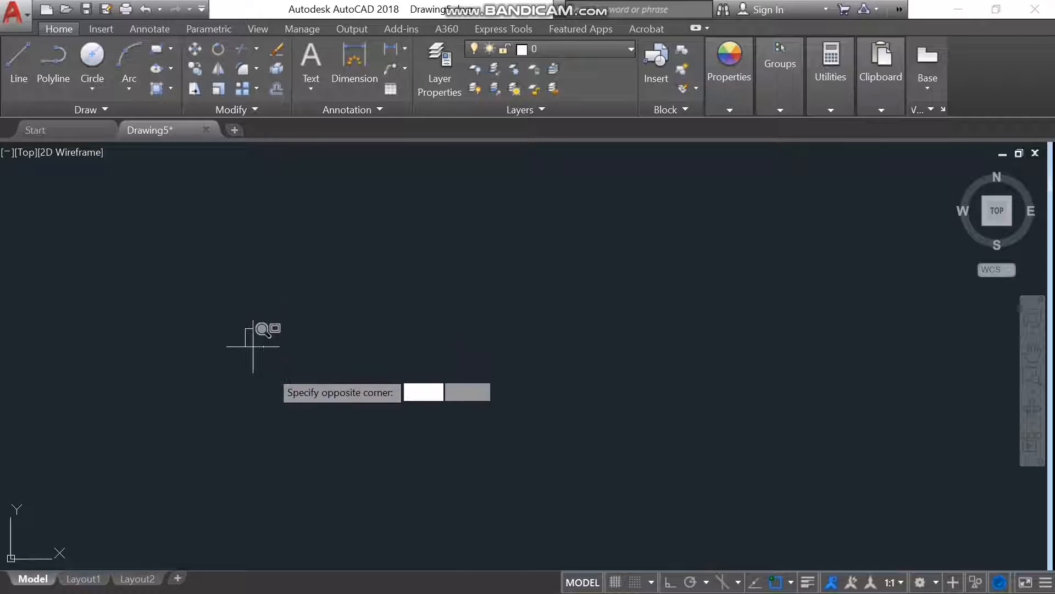
click(314, 384)
key(Return)
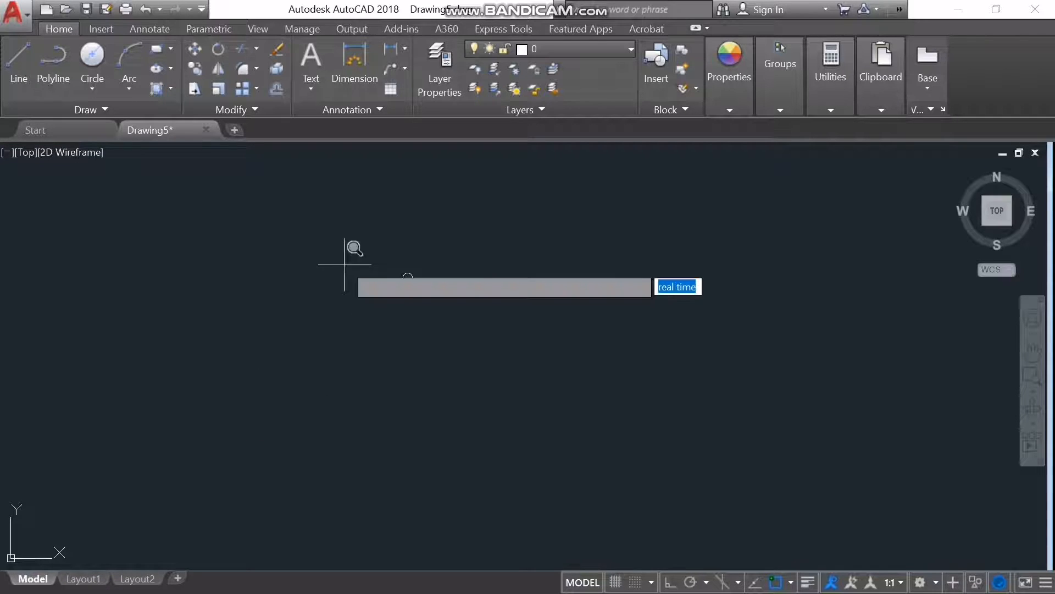
click(333, 226)
click(570, 340)
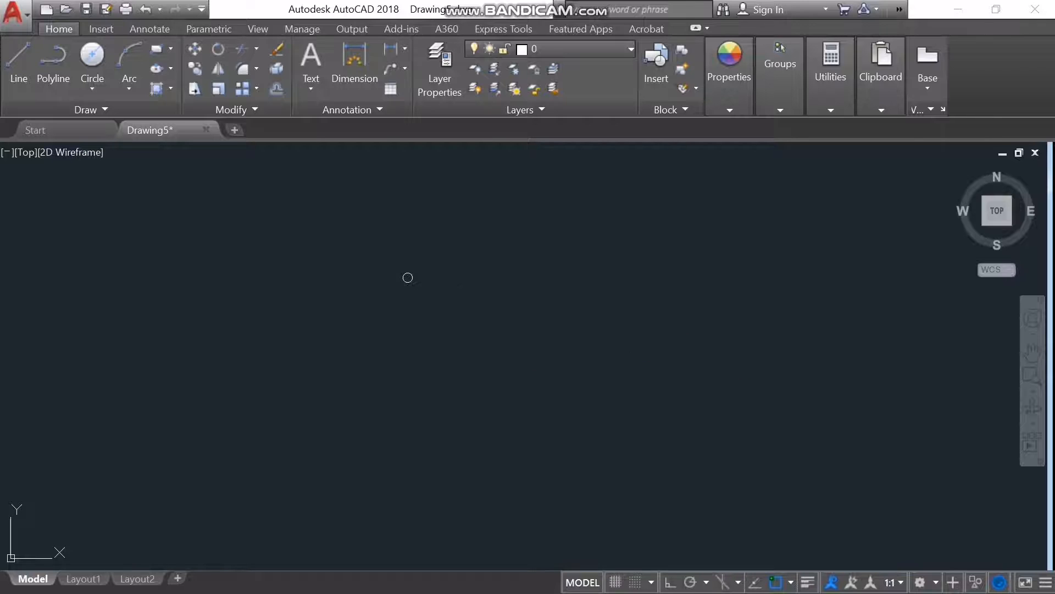
key(Return)
click(141, 249)
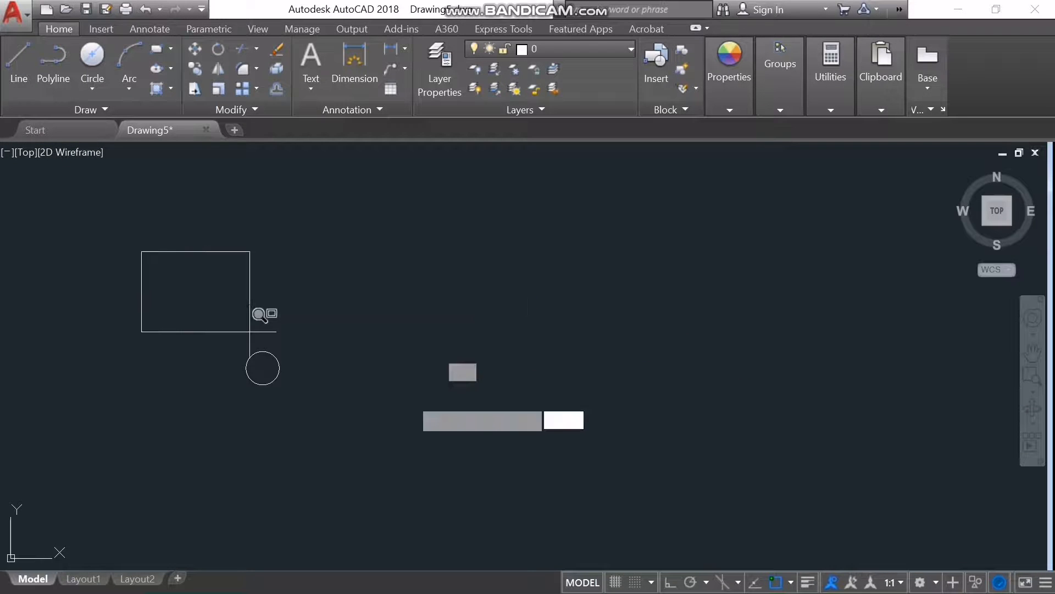
click(638, 465)
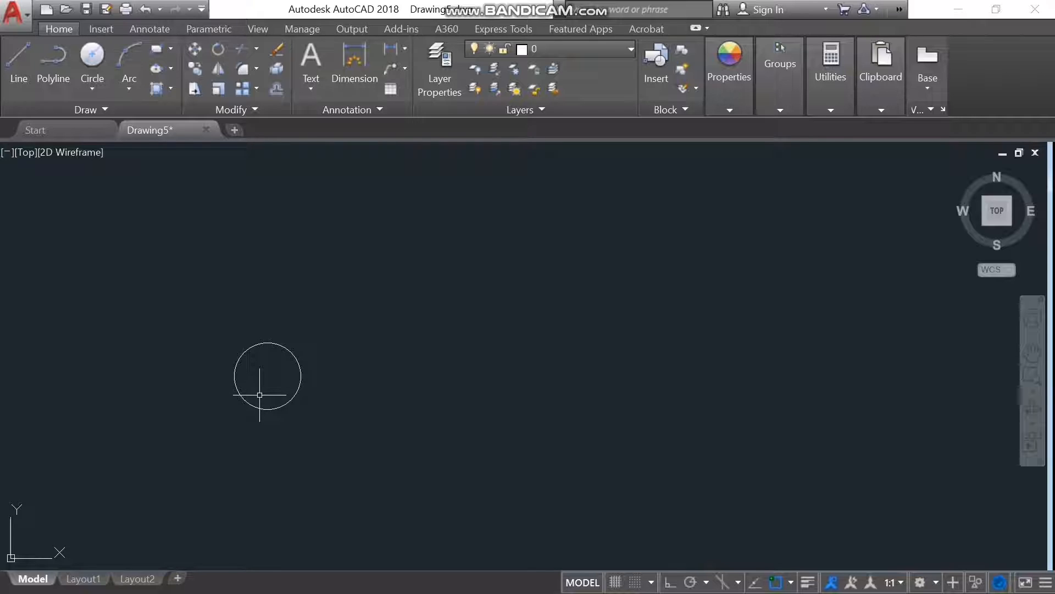
Check the PDF assignment, then draw a circle of radius 3/4 concentric with the 7/8 hub hole.
key(alt+Tab)
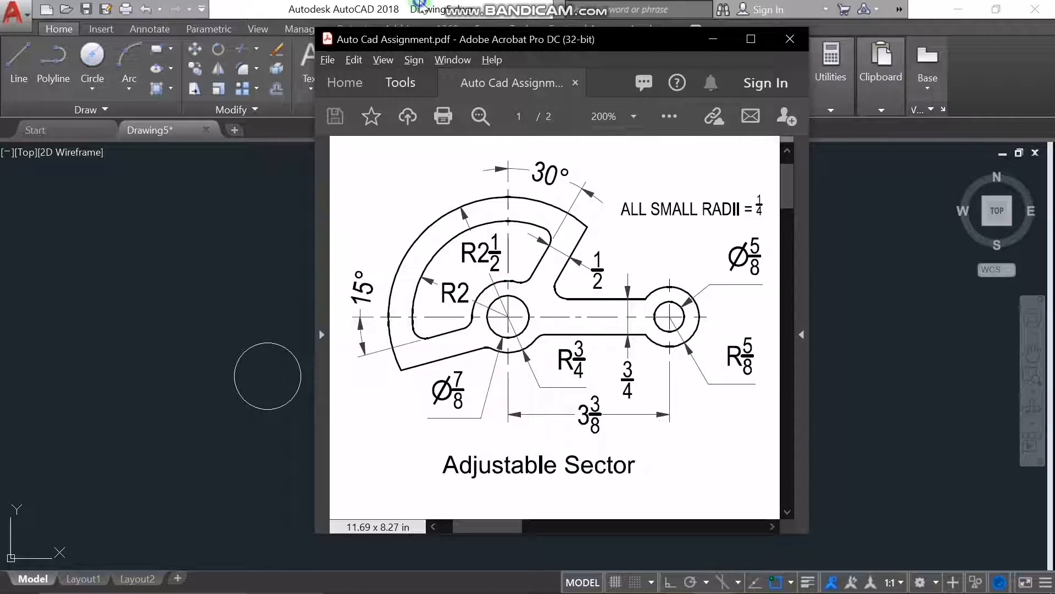
click(421, 7)
click(92, 91)
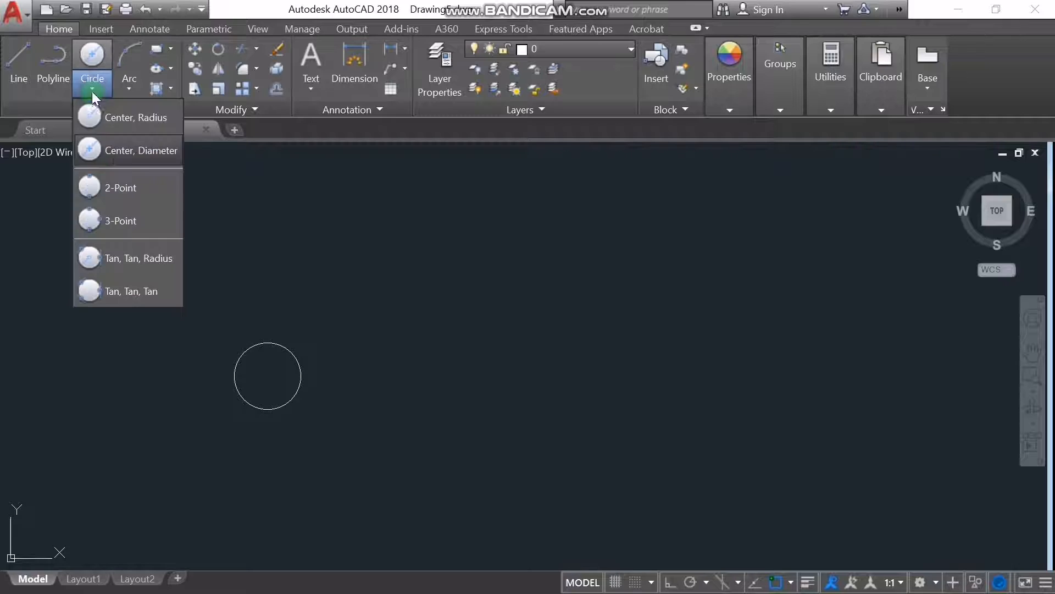
click(105, 120)
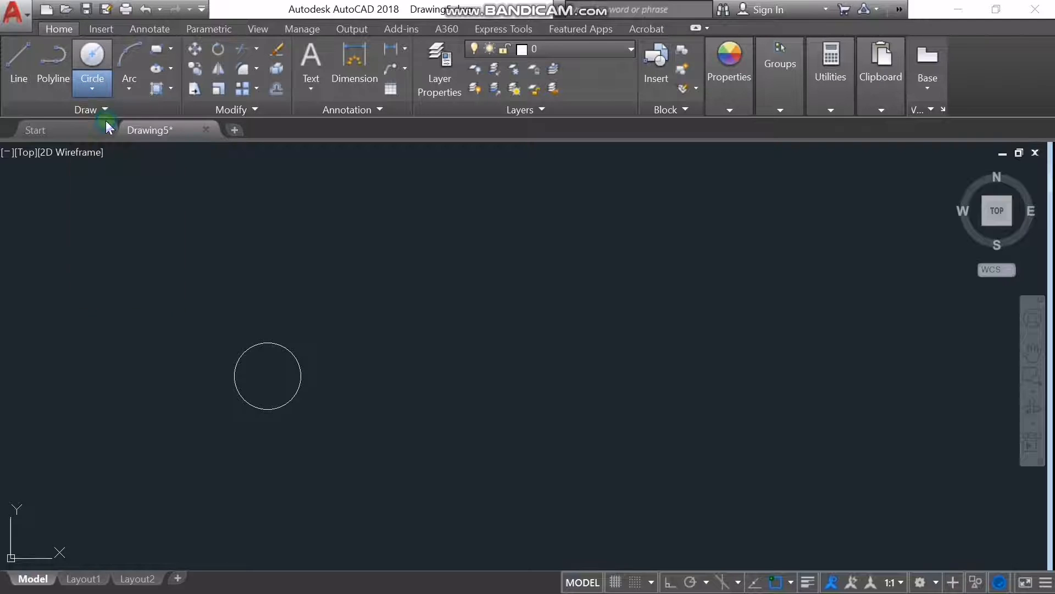
click(266, 375)
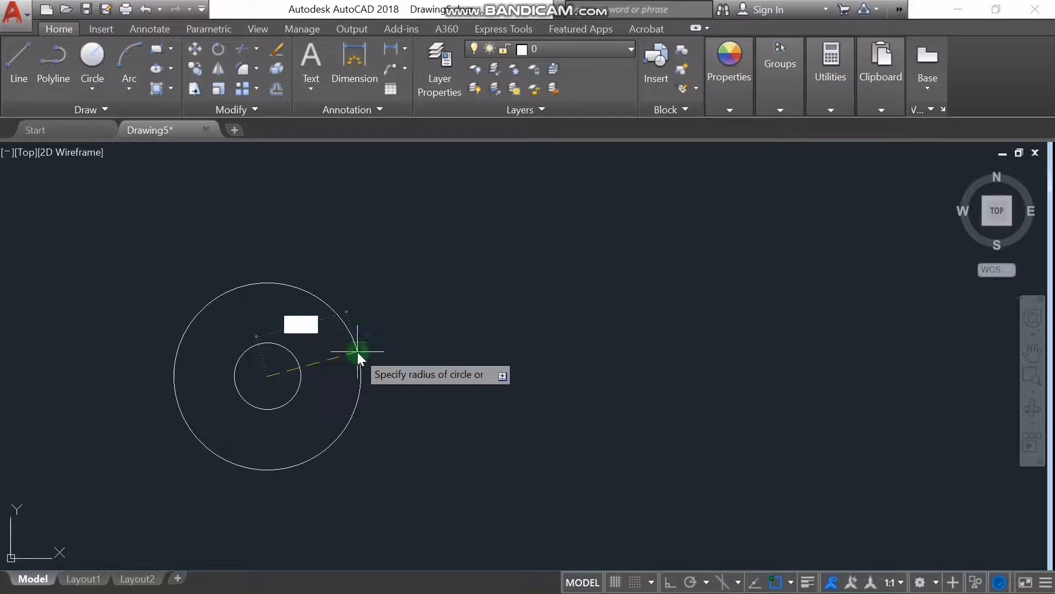
text(3/4)
key(Return)
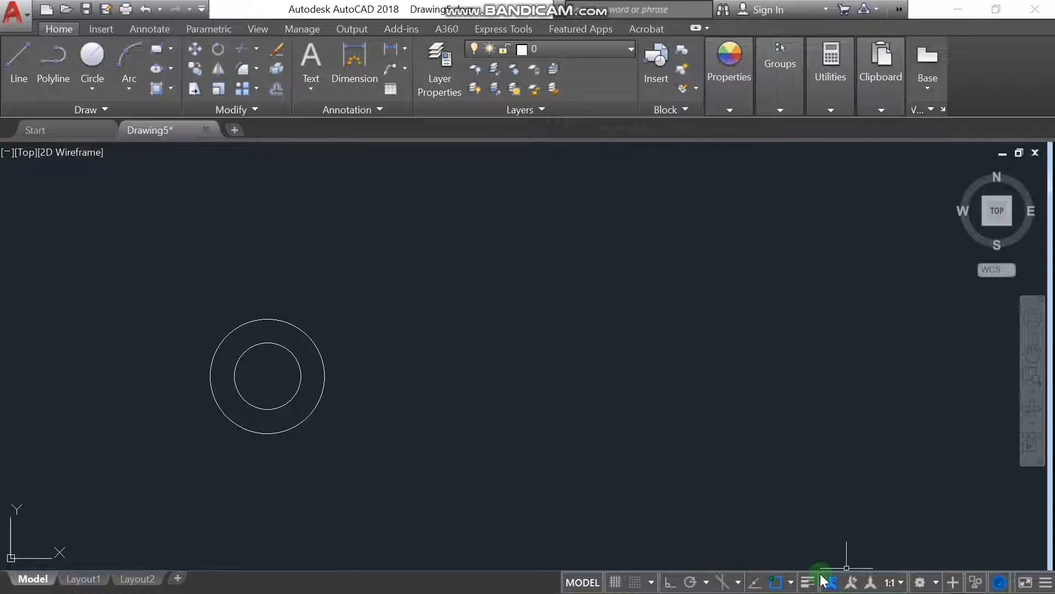
Draw a horizontal line 3-3/8 long from the hub circles' centre towards the right.
click(792, 582)
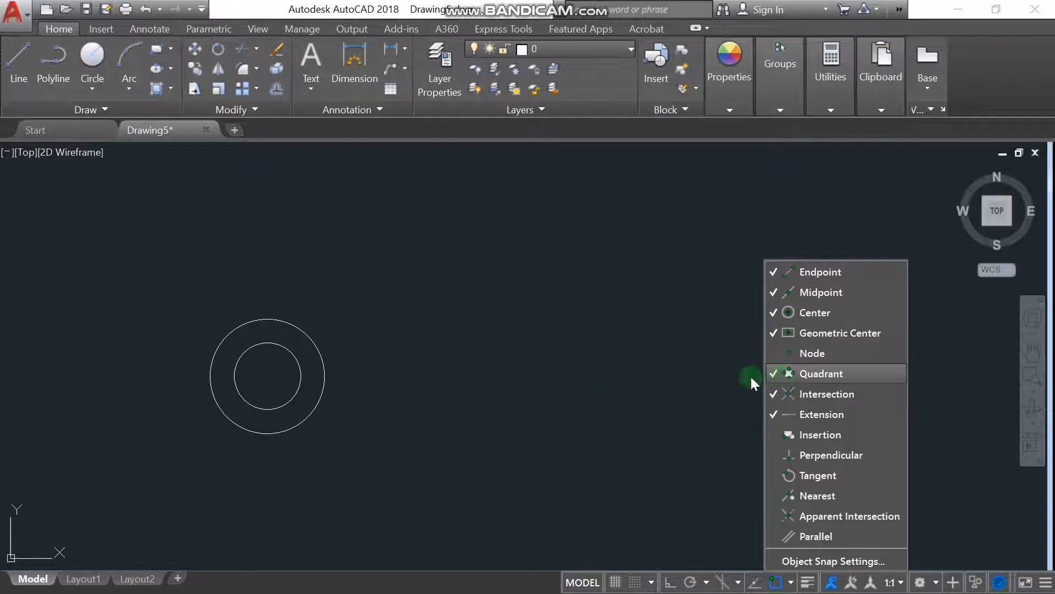
click(379, 5)
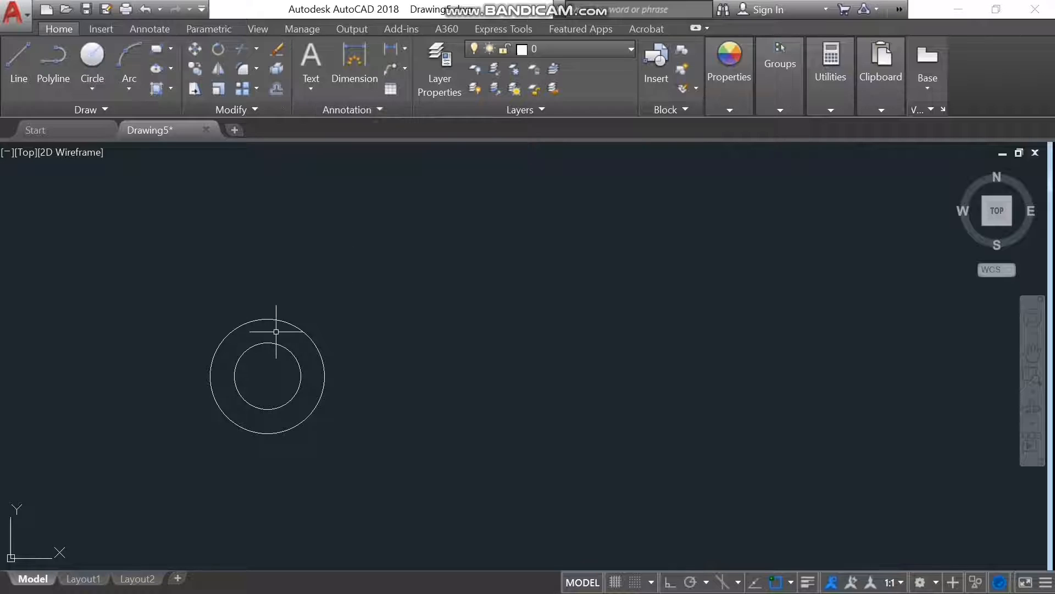
key(alt+Tab)
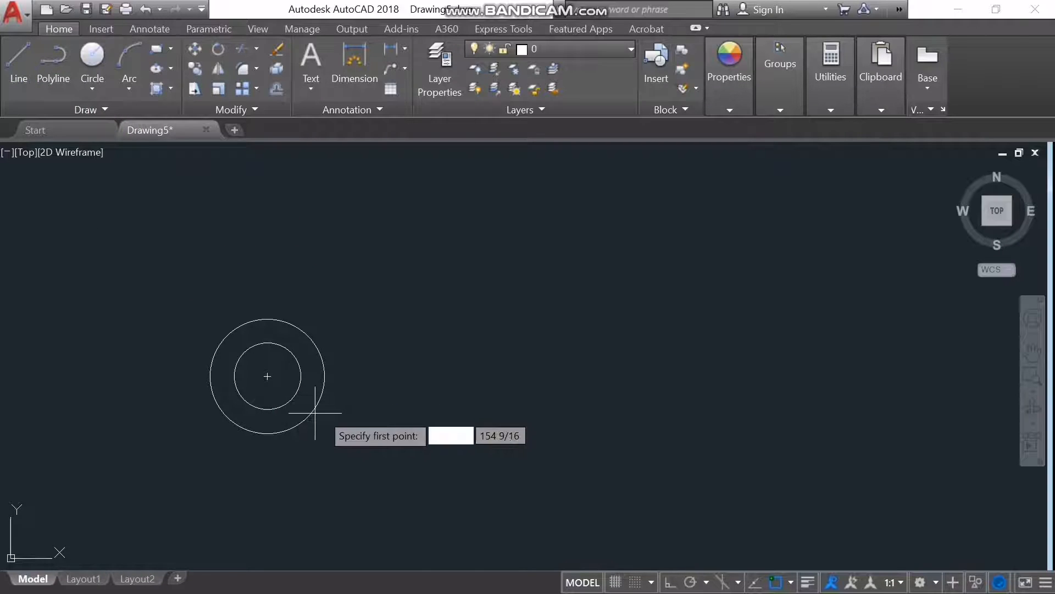
click(267, 376)
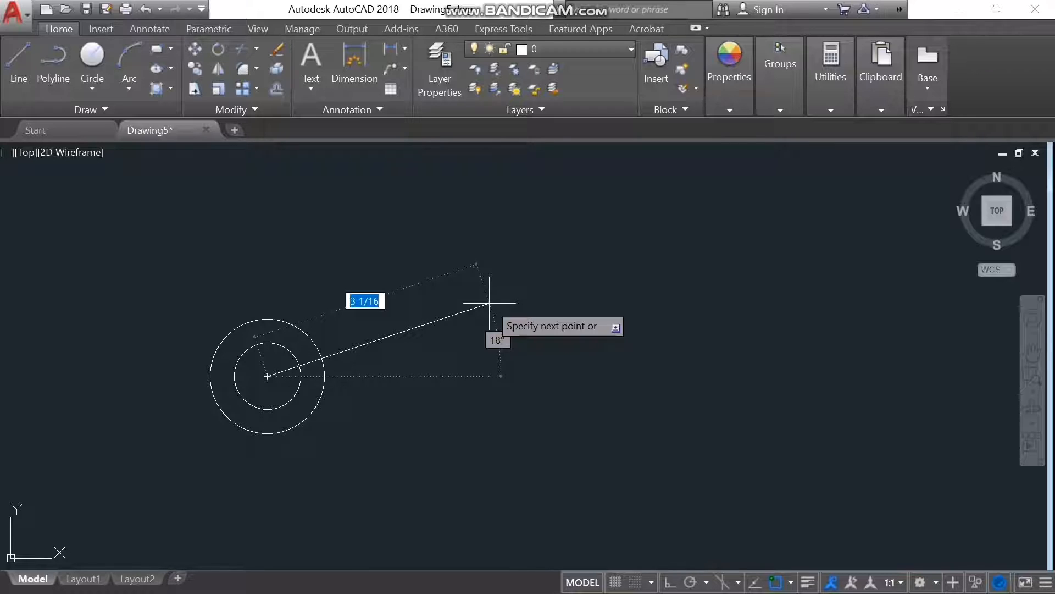
text(3-3/8)
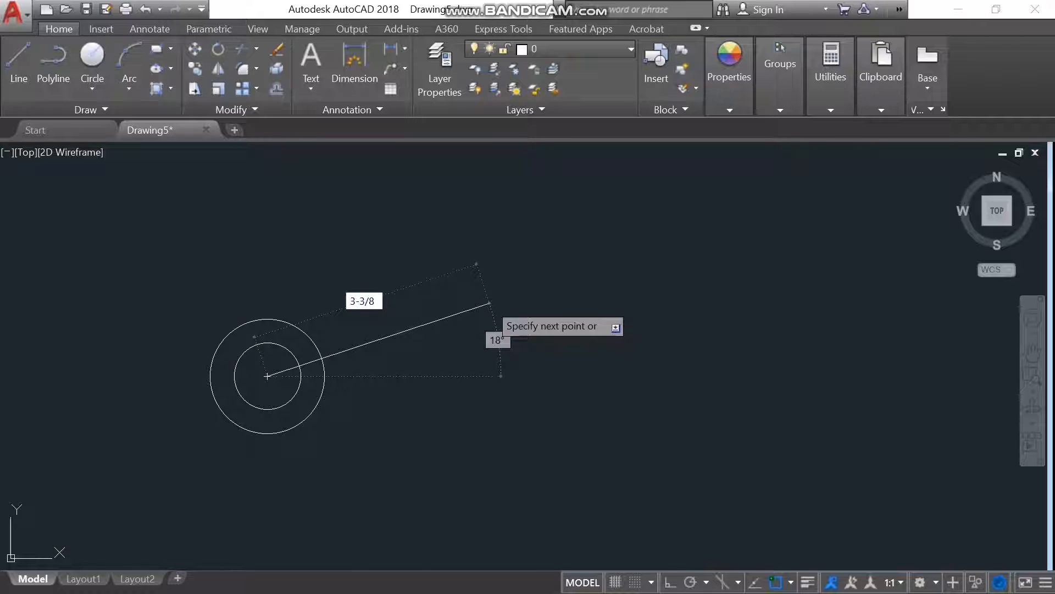
key(Tab)
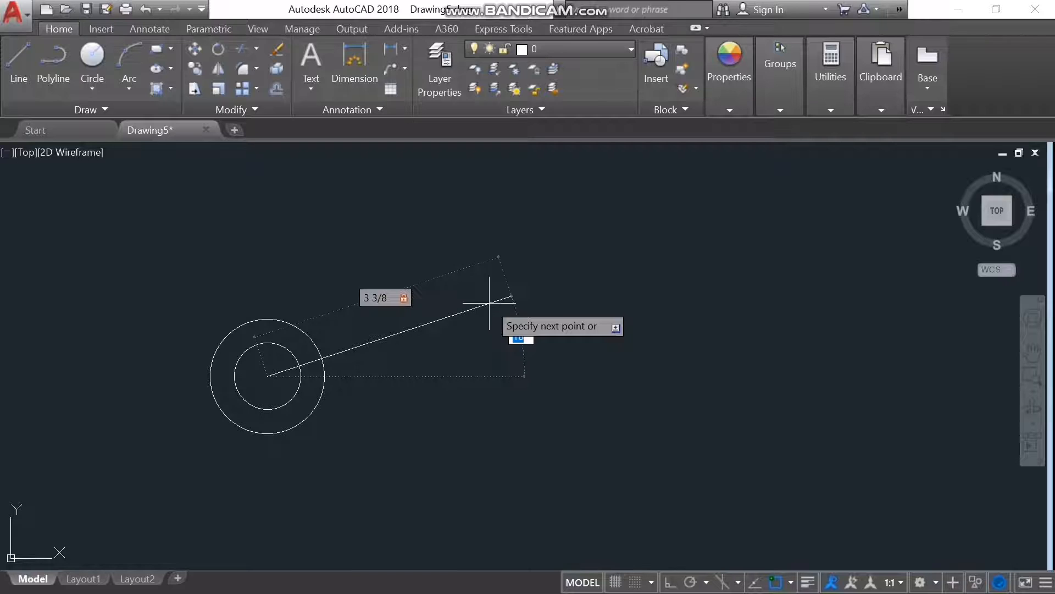
click(610, 337)
key(Return)
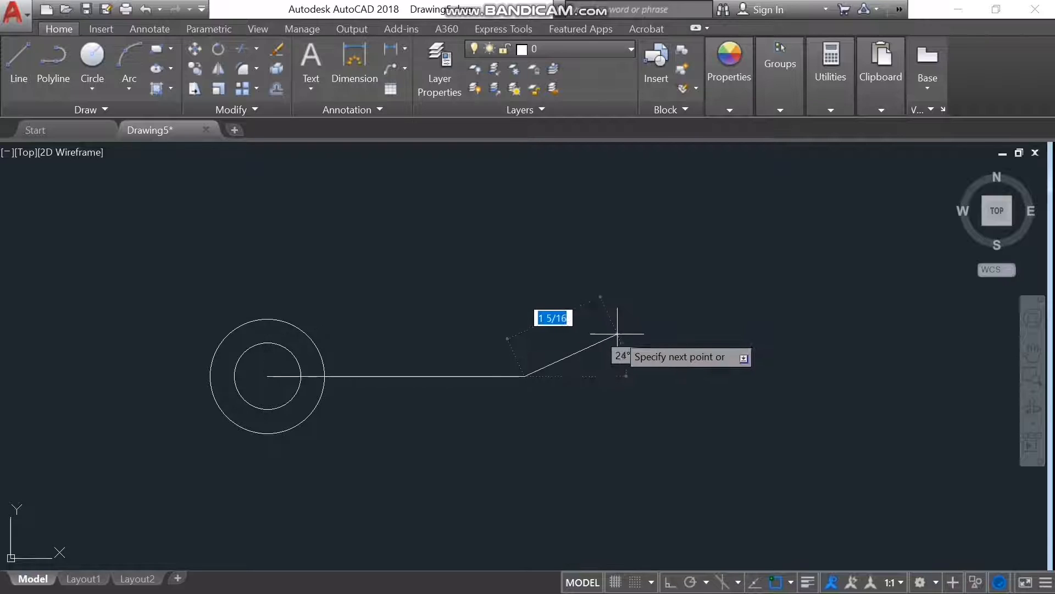
key(Escape)
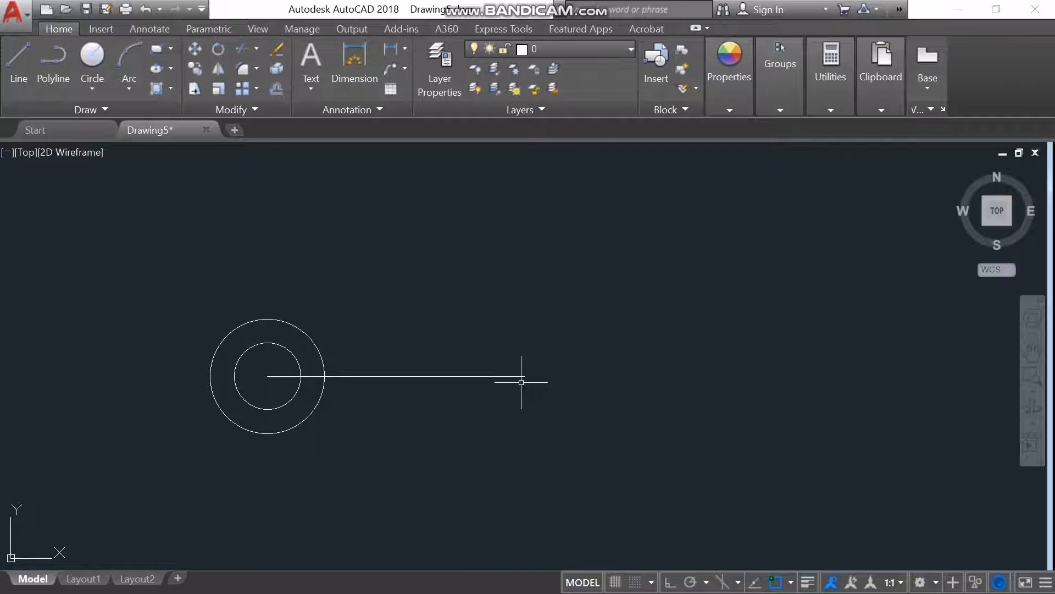
Check the small boss in the PDF and draw a circle of radius 5/8 centred on the line's right end.
key(alt+Tab)
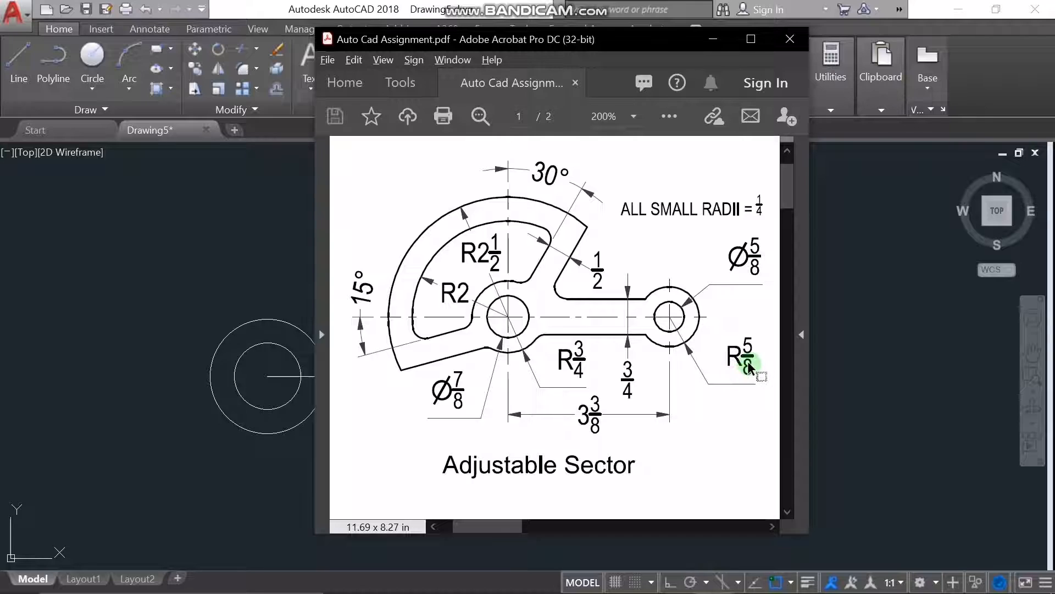
key(alt+Tab)
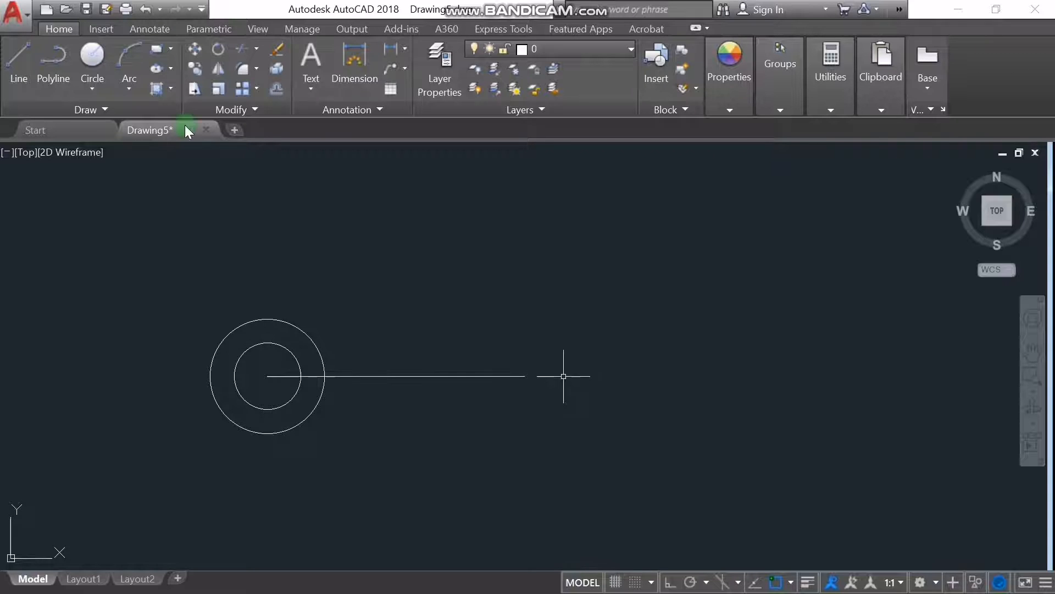
click(76, 88)
click(133, 125)
click(524, 376)
text(5/)
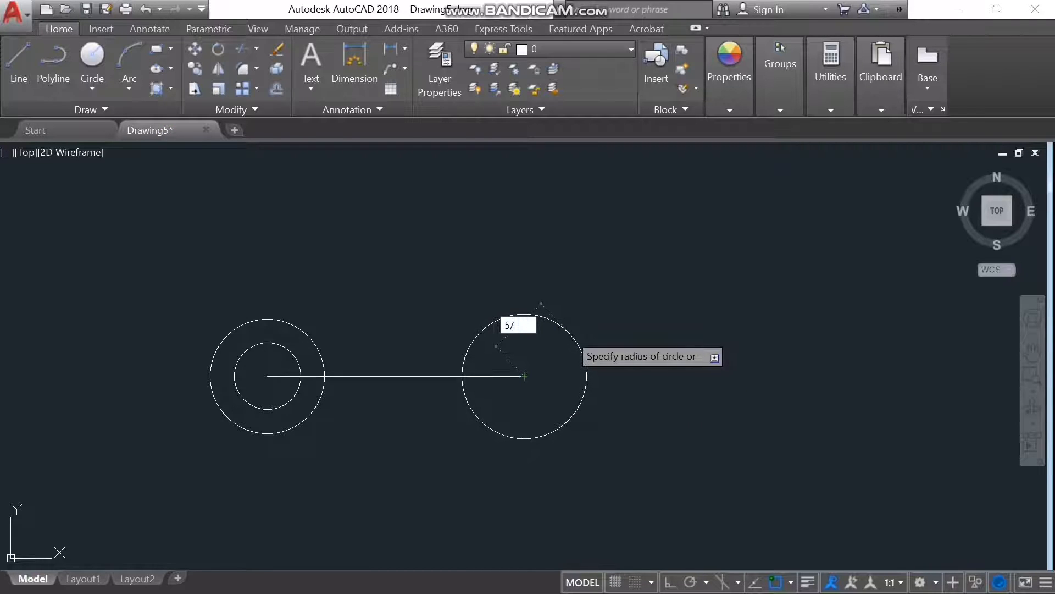
text(8)
key(Return)
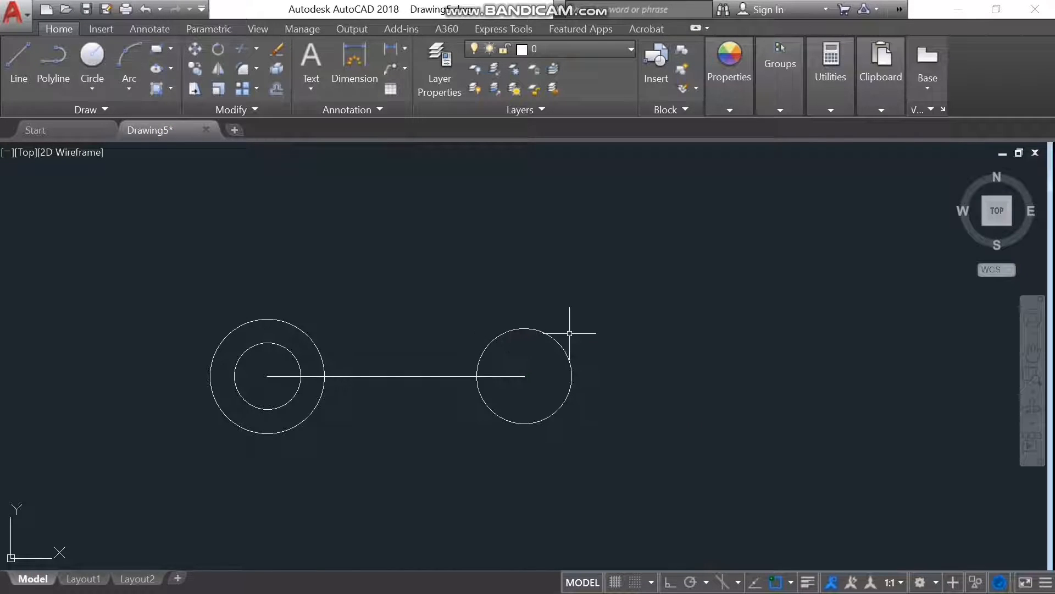
Draw a circle of diameter 5/8 concentric with the 5/8-radius circle at the line's right end.
click(110, 90)
click(126, 150)
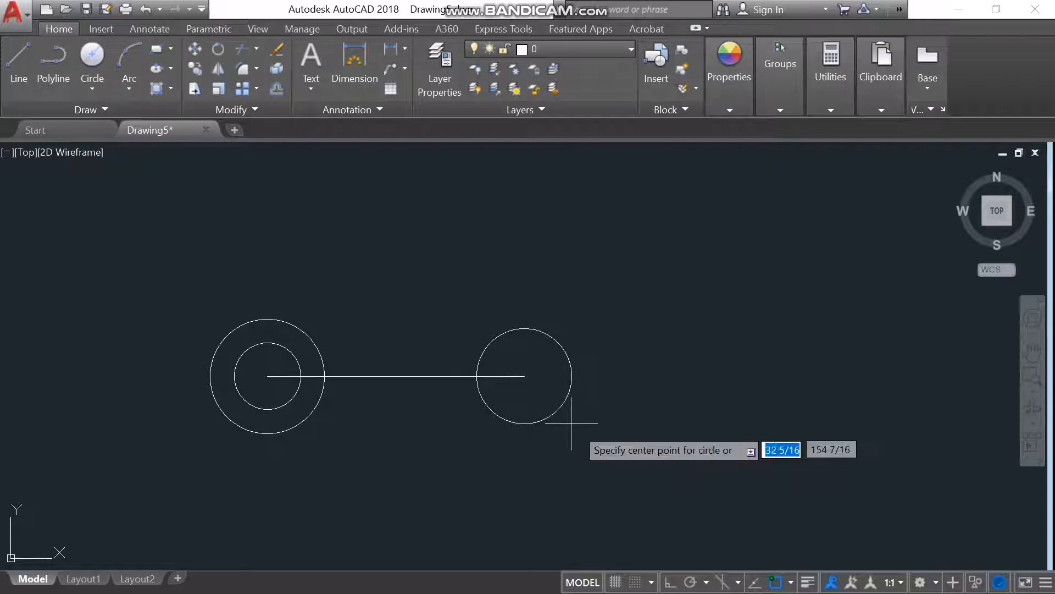
click(525, 376)
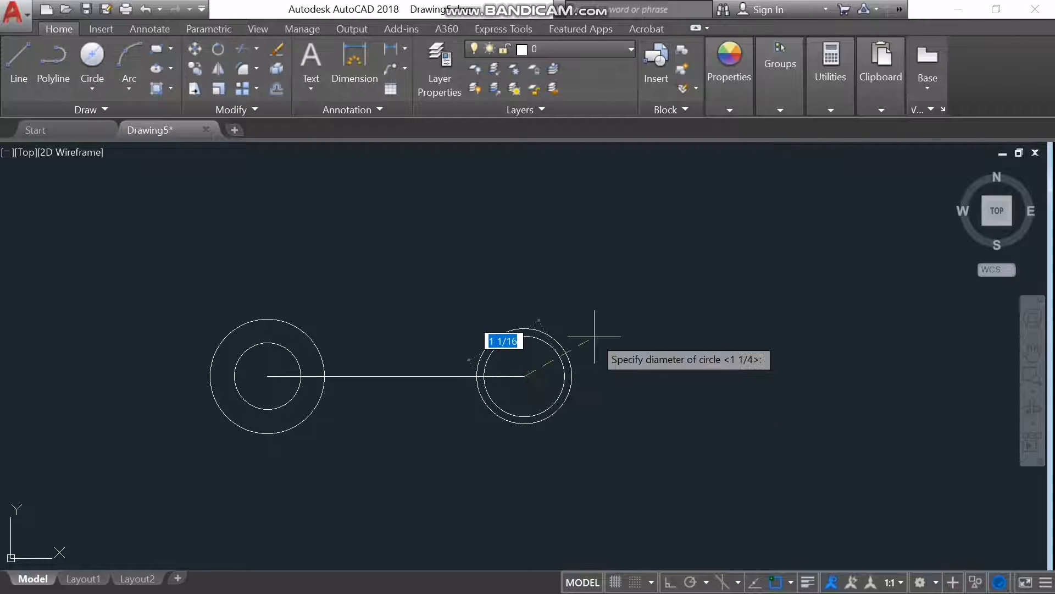
text(5/8)
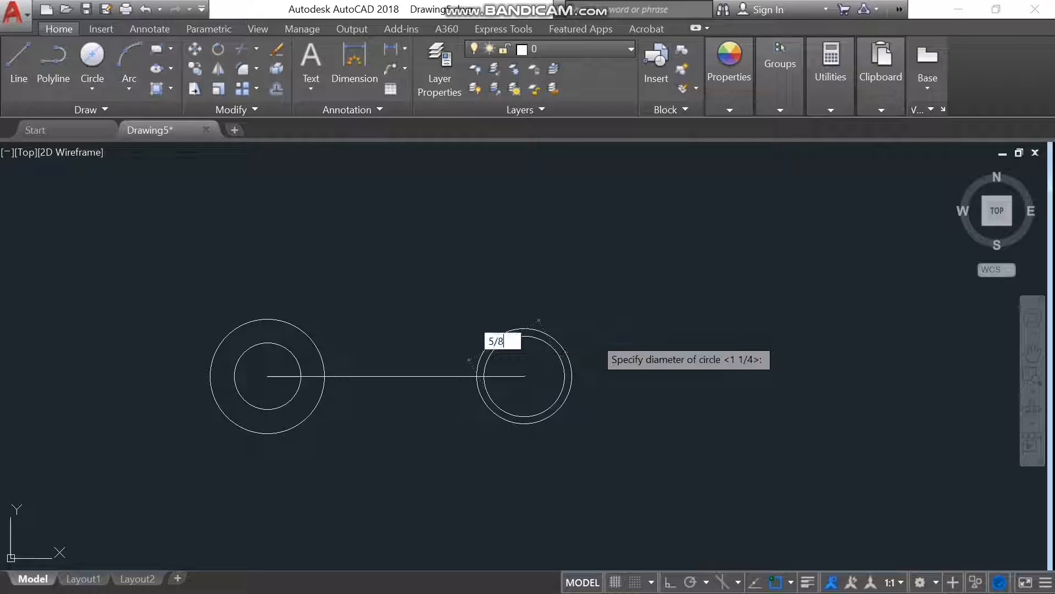
key(Return)
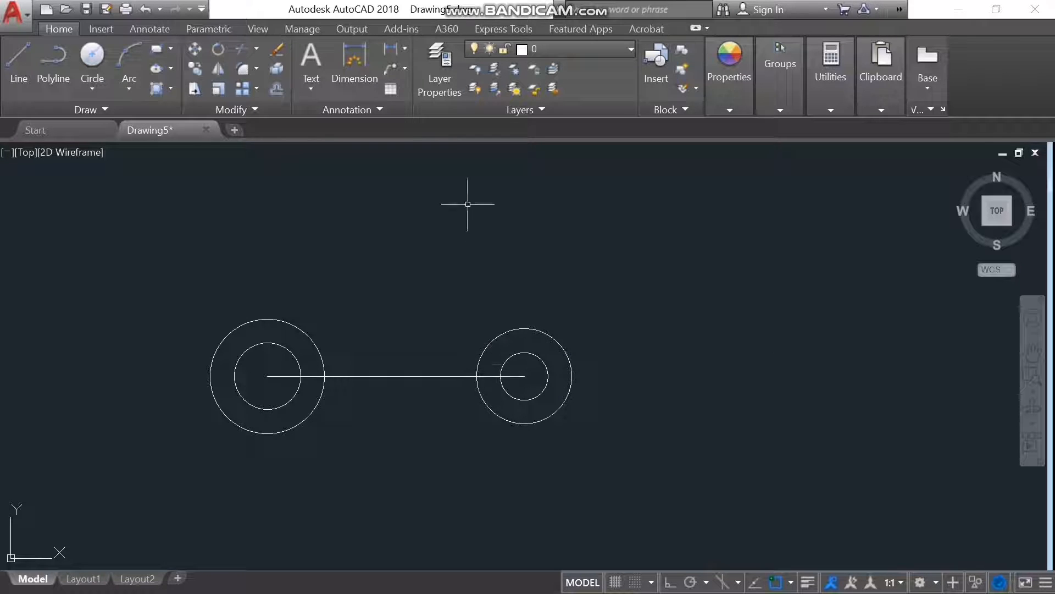
Check the sector radii in the PDF and draw a circle of radius 2-1/2 centred on the hub hole.
key(alt+Tab)
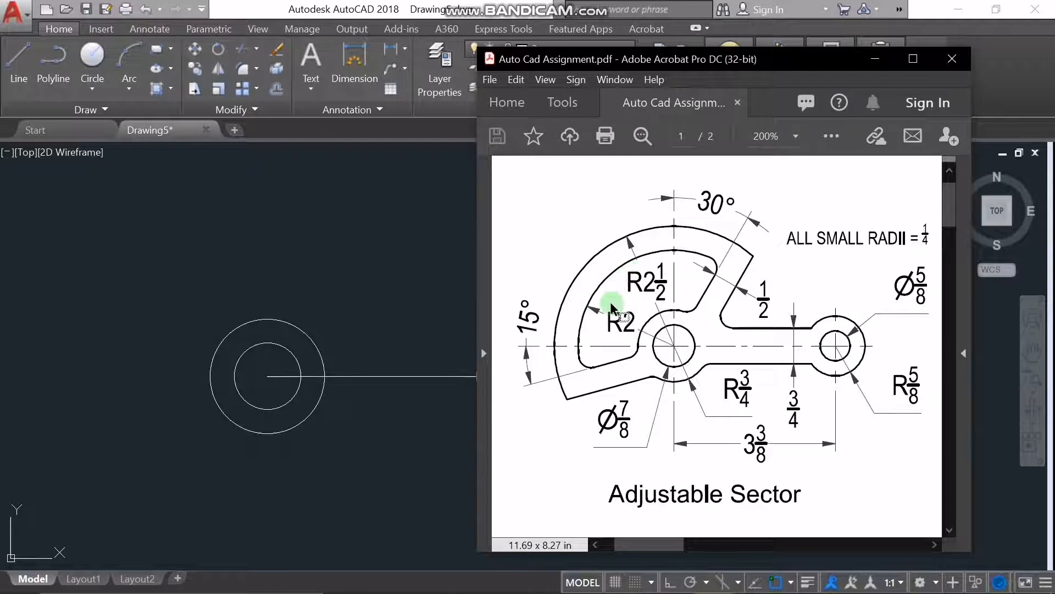
click(240, 7)
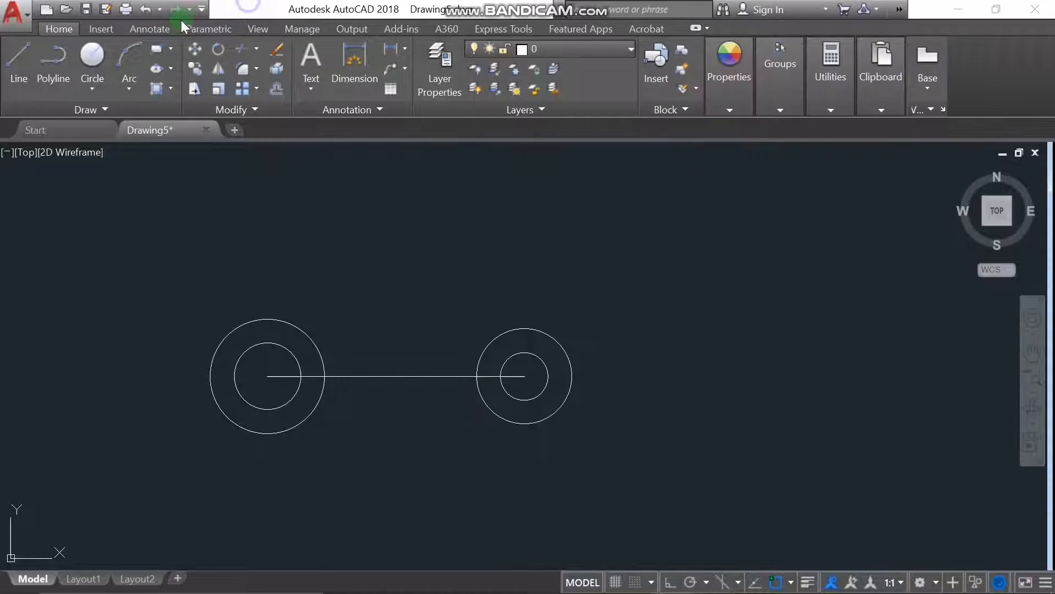
click(92, 58)
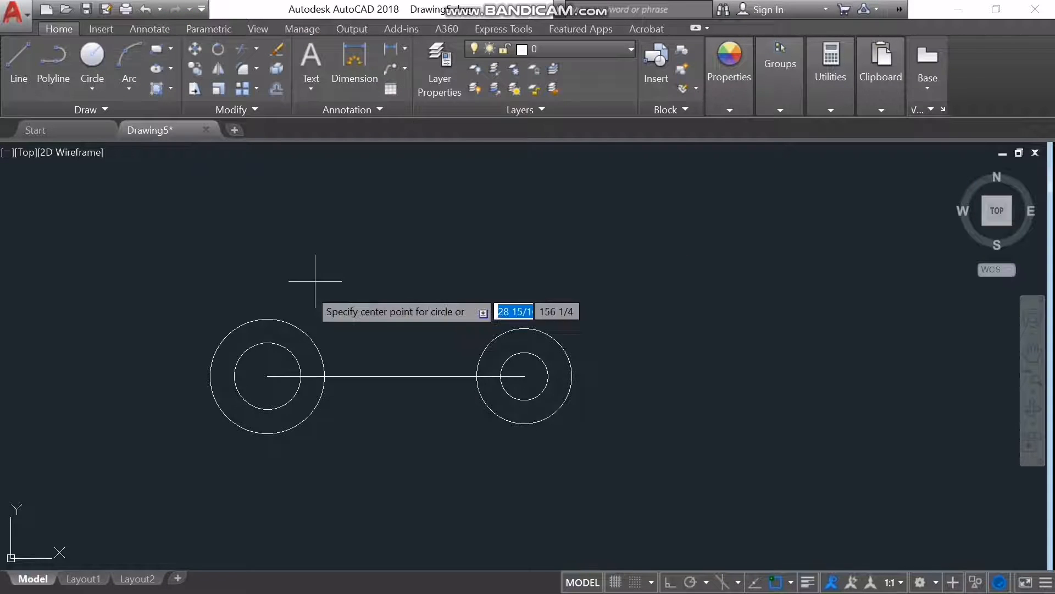
click(267, 376)
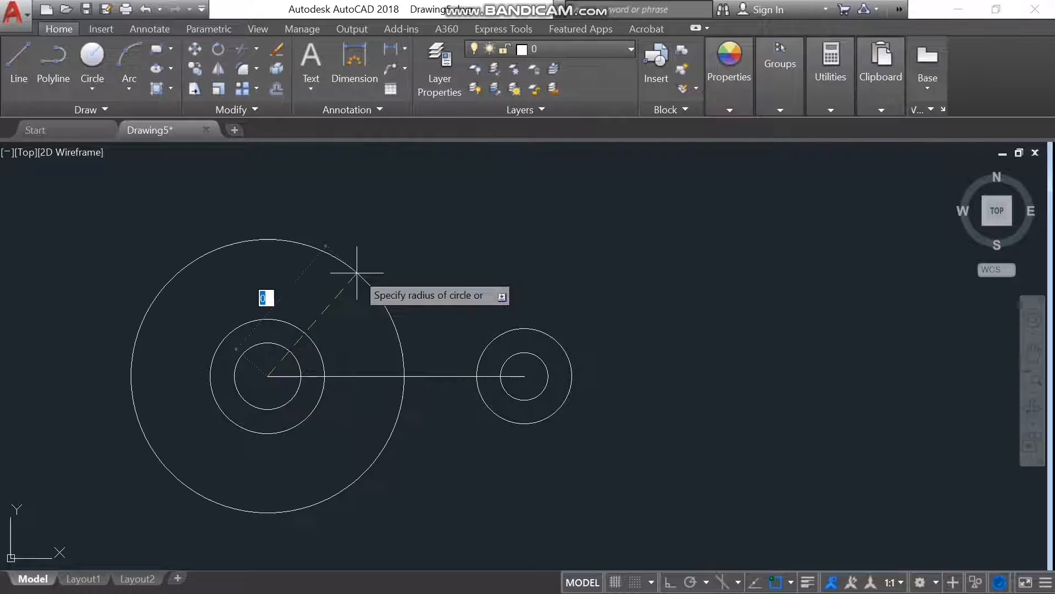
text(2-1/2)
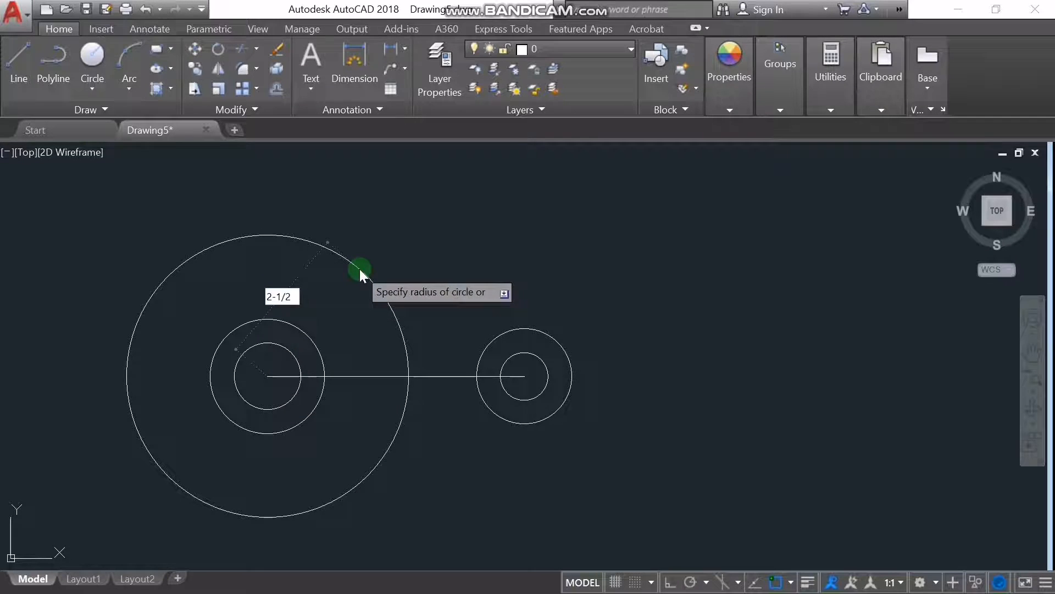
key(Return)
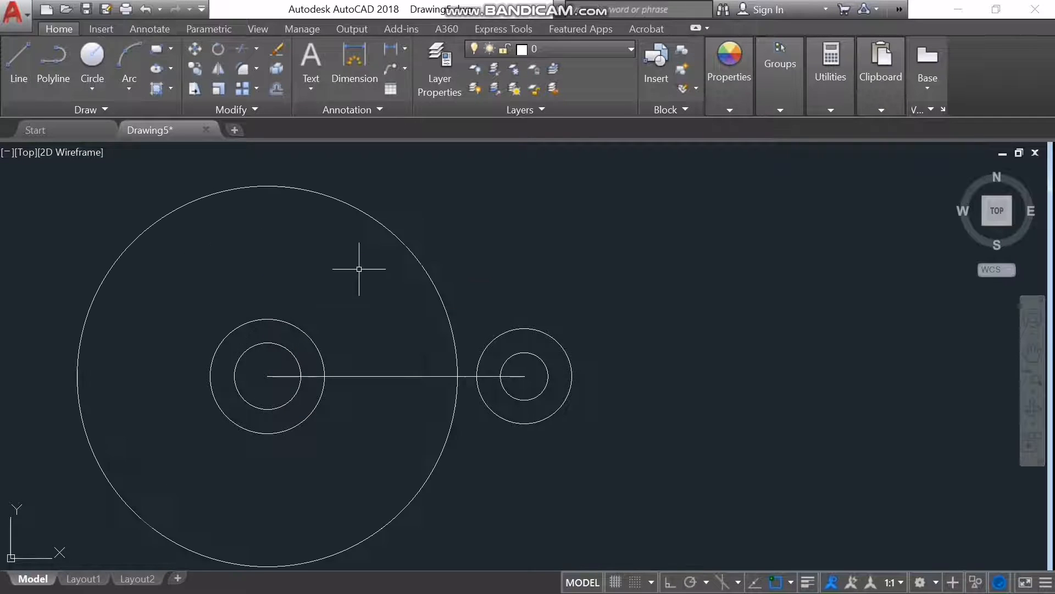
Draw a circle of radius 2 centred on the hub hole for the sector's inner slot edge.
click(93, 55)
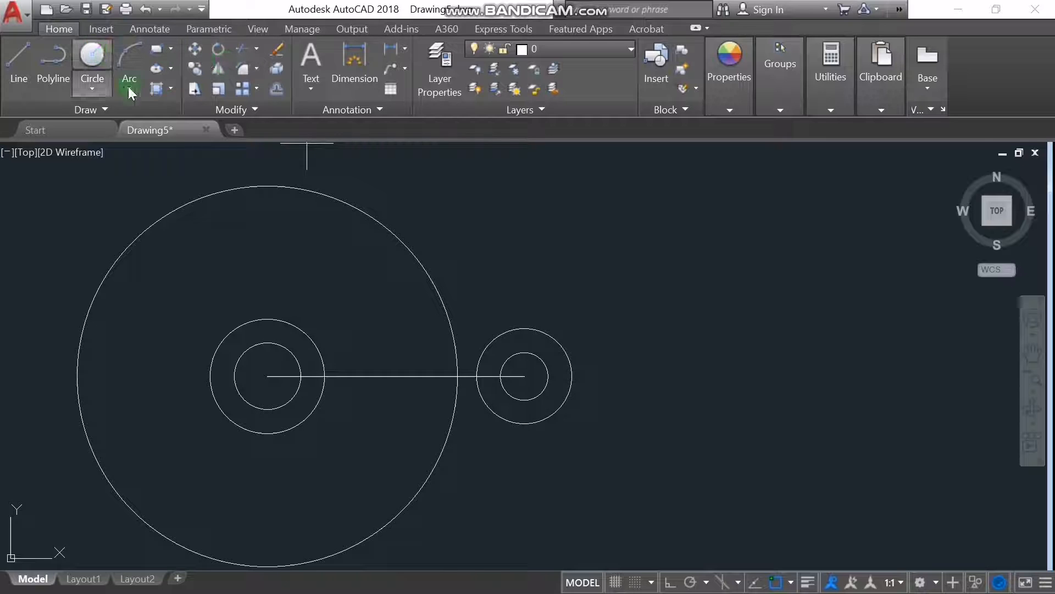
click(267, 376)
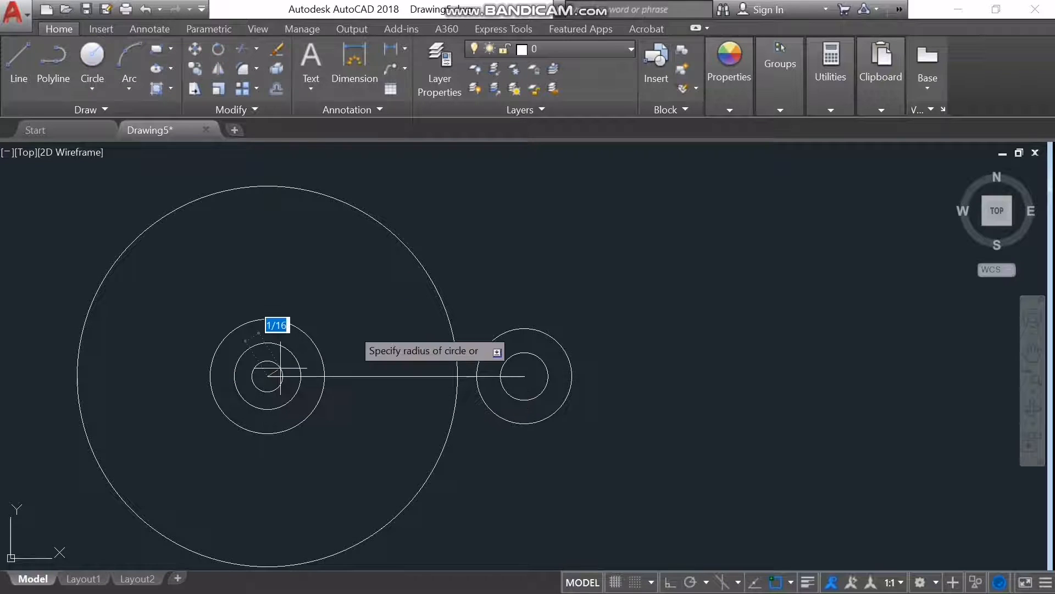
text(2)
key(Return)
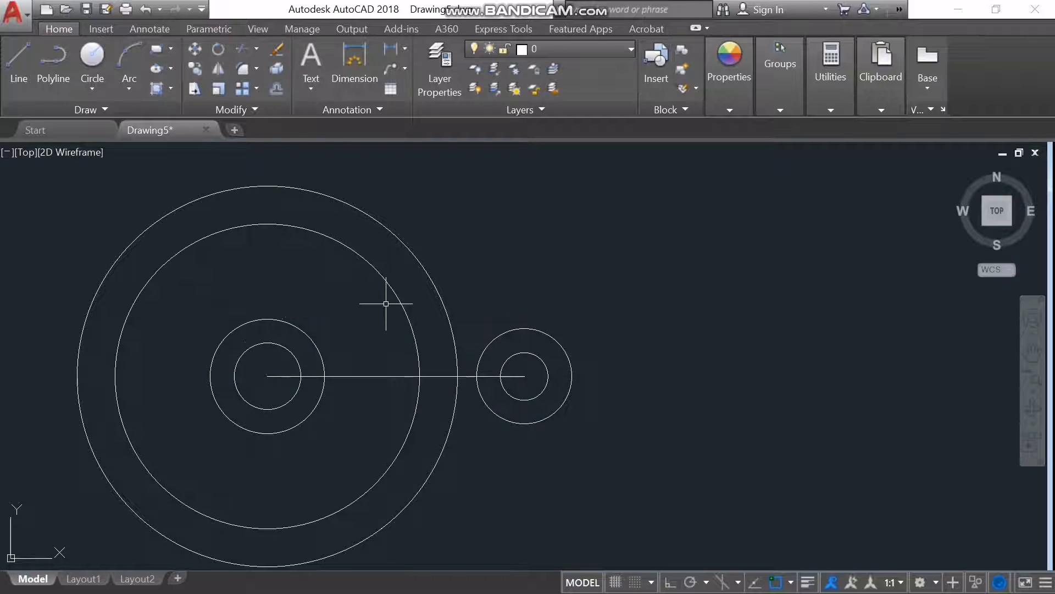
Examine the sector's 30° angle in the PDF, marking its line, the vertical centreline and the angle directions measured from 0°.
key(alt+Tab)
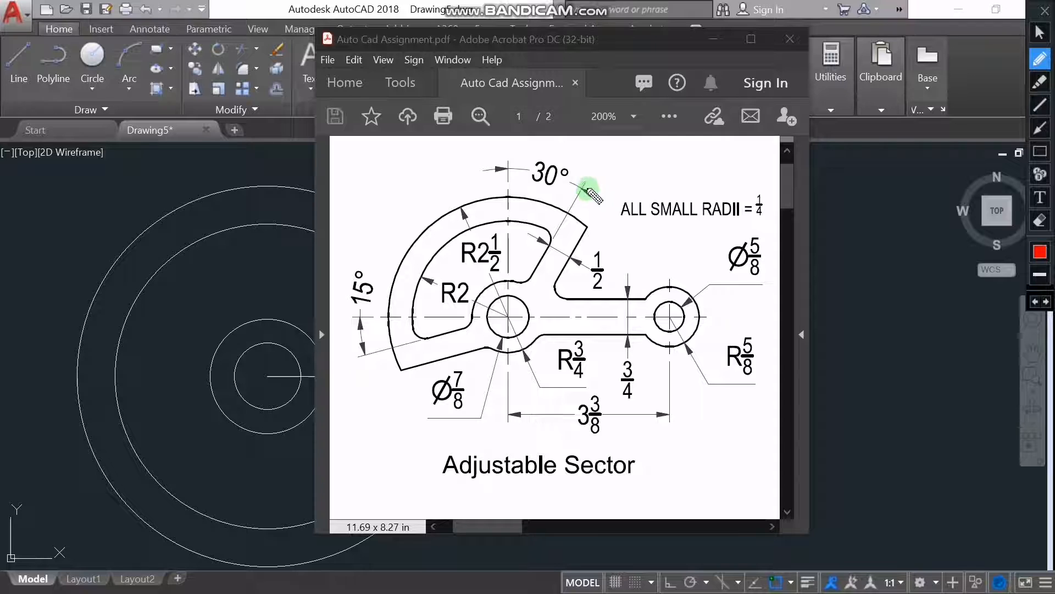
drag(583, 181, 470, 375)
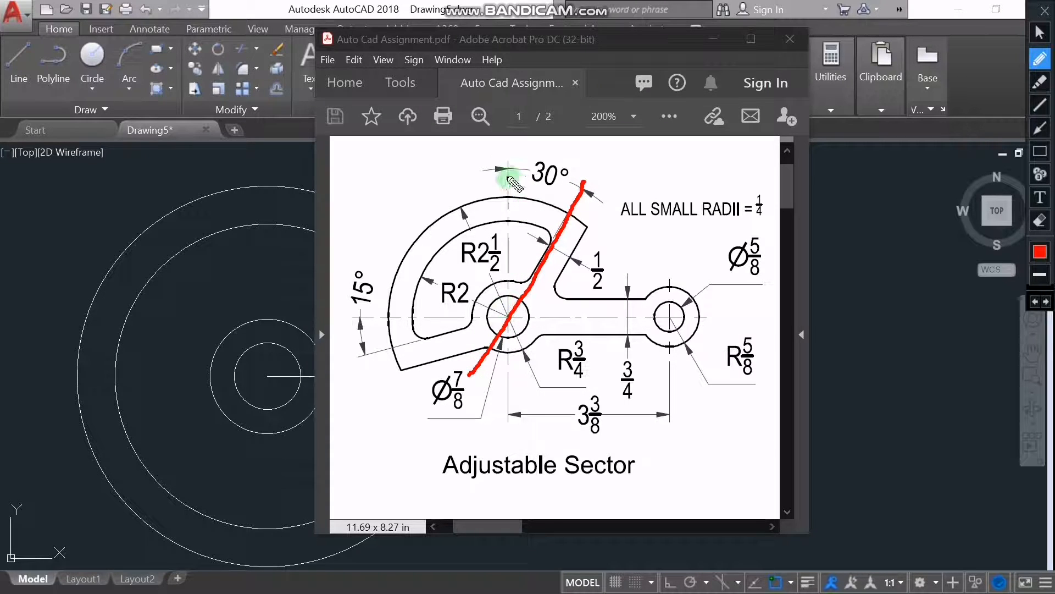
drag(507, 160, 499, 440)
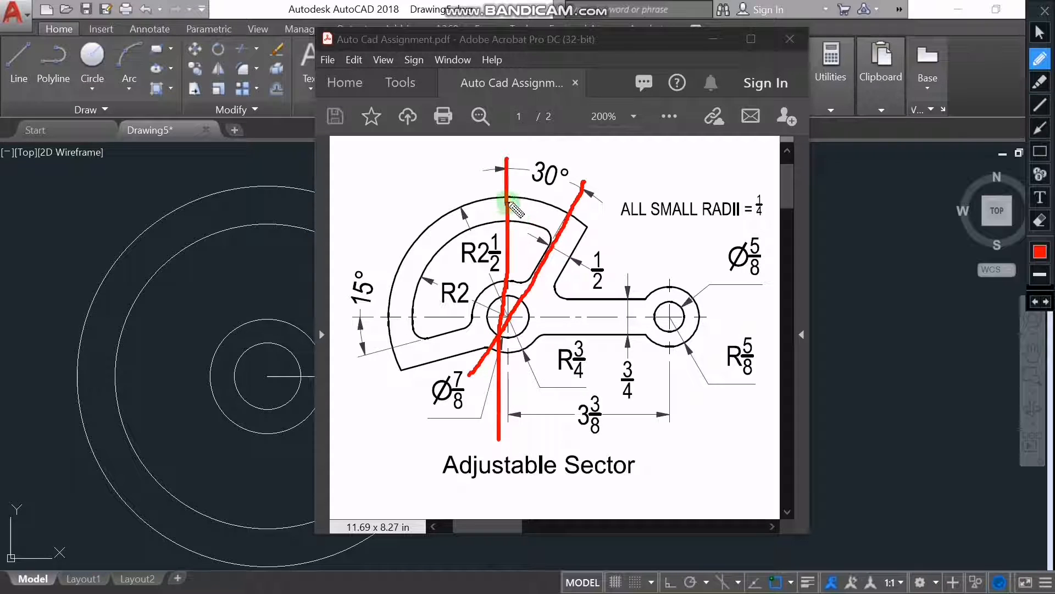
drag(507, 196, 570, 214)
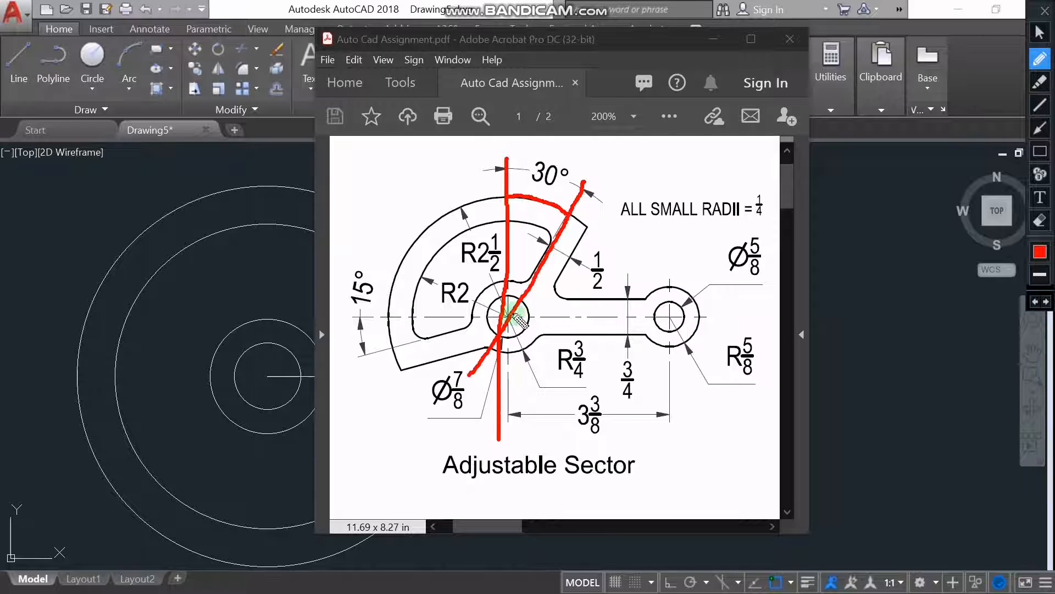
mouse_move(498, 318)
mouse_down()
mouse_move(722, 322)
mouse_move(682, 316)
mouse_move(744, 330)
mouse_move(653, 186)
mouse_move(644, 215)
mouse_up()
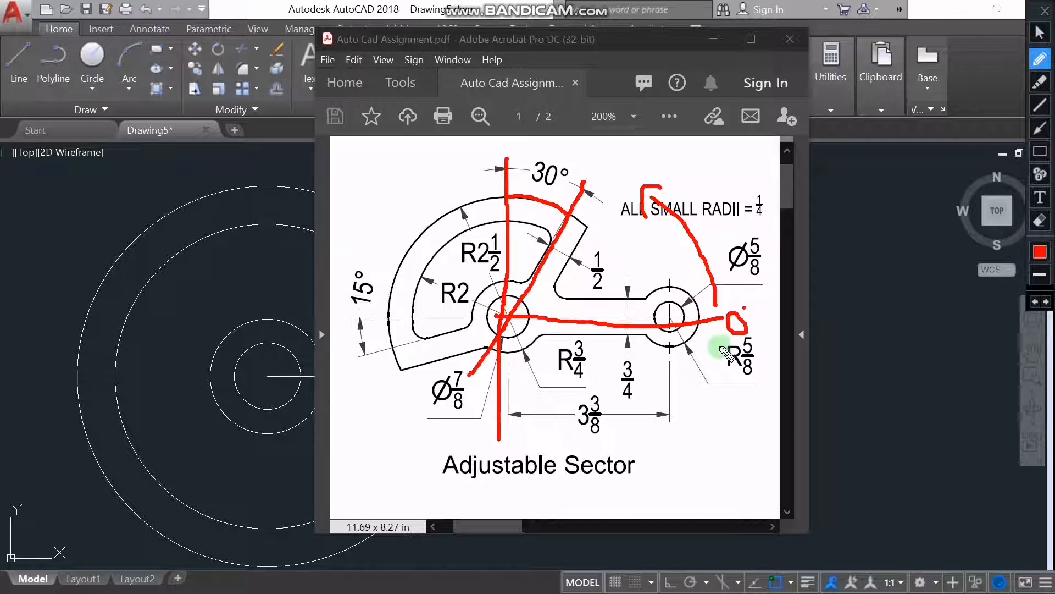
mouse_move(721, 348)
mouse_down()
mouse_move(667, 412)
mouse_move(651, 390)
mouse_up()
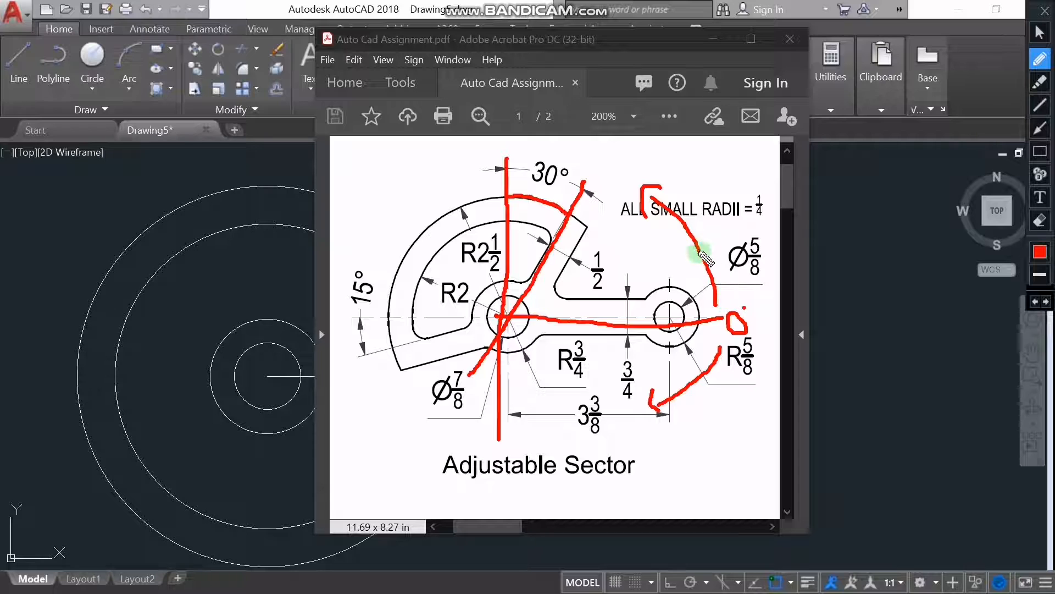
mouse_move(482, 177)
mouse_down()
mouse_move(447, 193)
mouse_move(394, 277)
mouse_move(426, 288)
mouse_up()
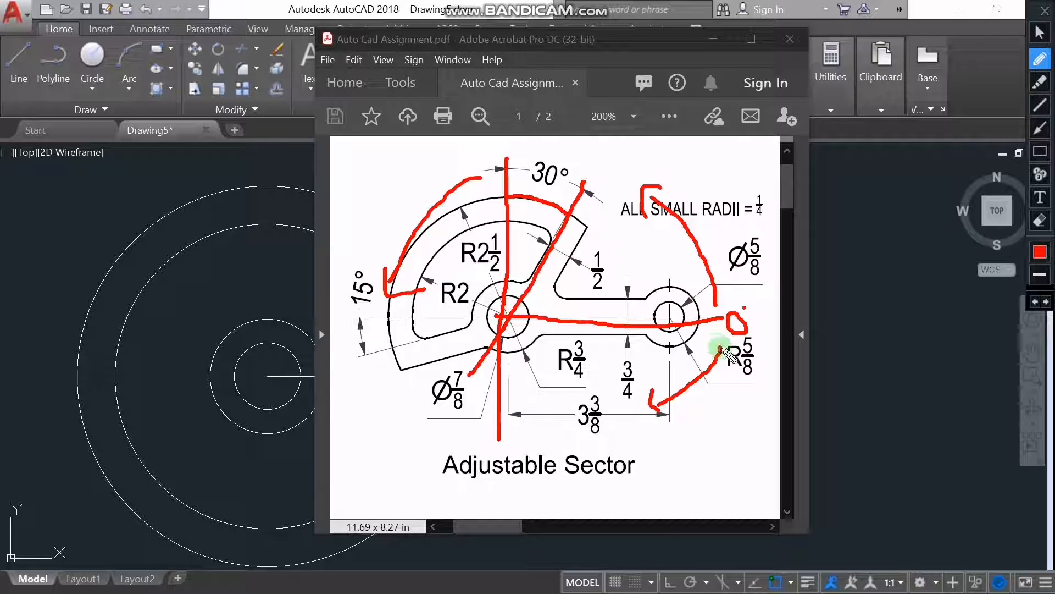
mouse_move(721, 350)
mouse_down()
mouse_move(708, 378)
mouse_move(663, 407)
mouse_up()
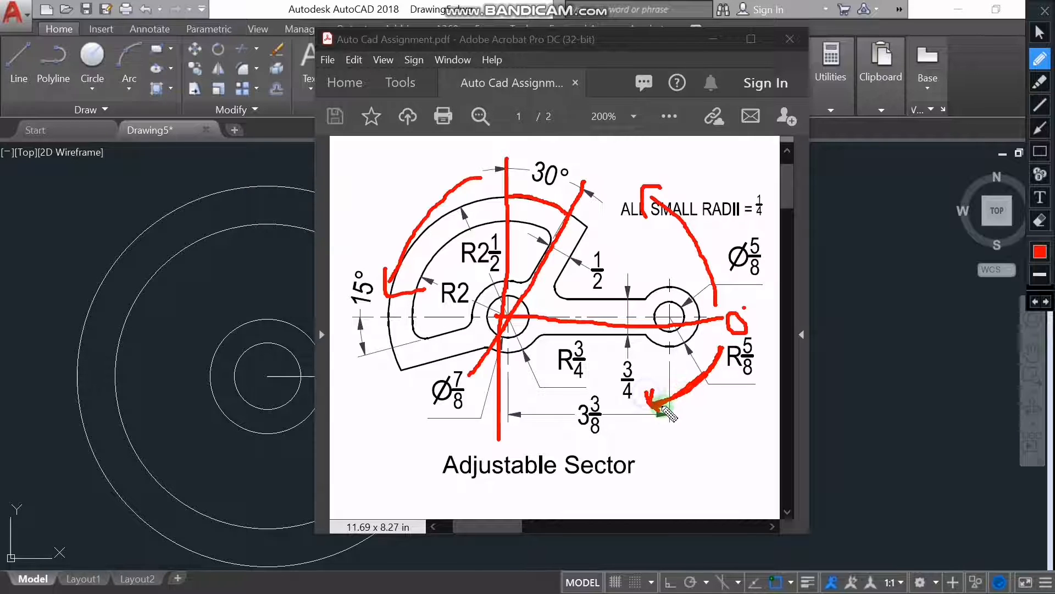
drag(466, 418, 385, 365)
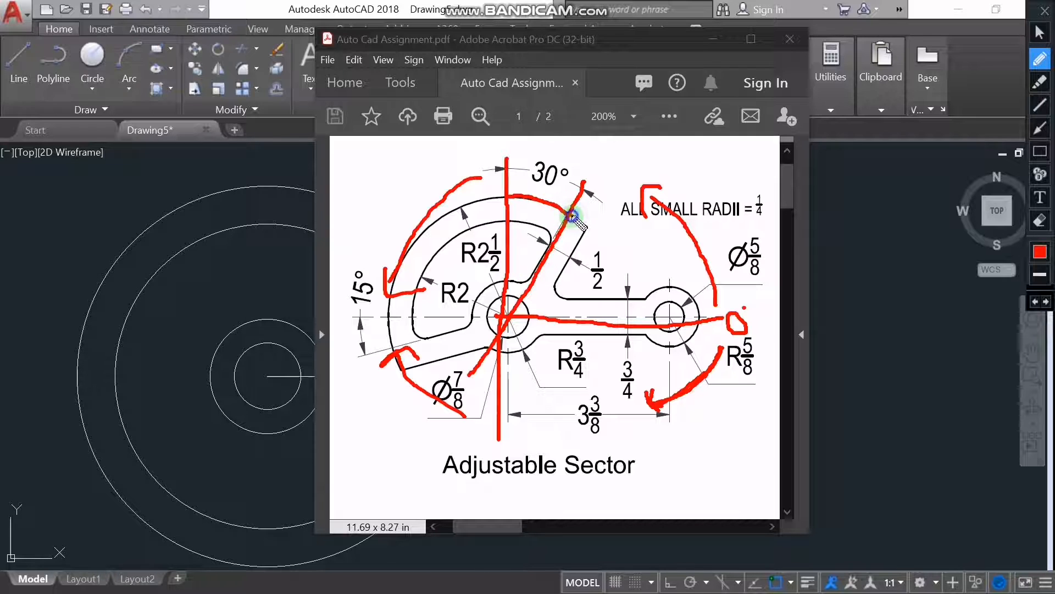
Work out the upper slanted line's angle from the horizontal centreline on the PDF, marking it as 60°.
mouse_move(570, 215)
mouse_down()
mouse_move(597, 248)
mouse_move(608, 318)
mouse_up()
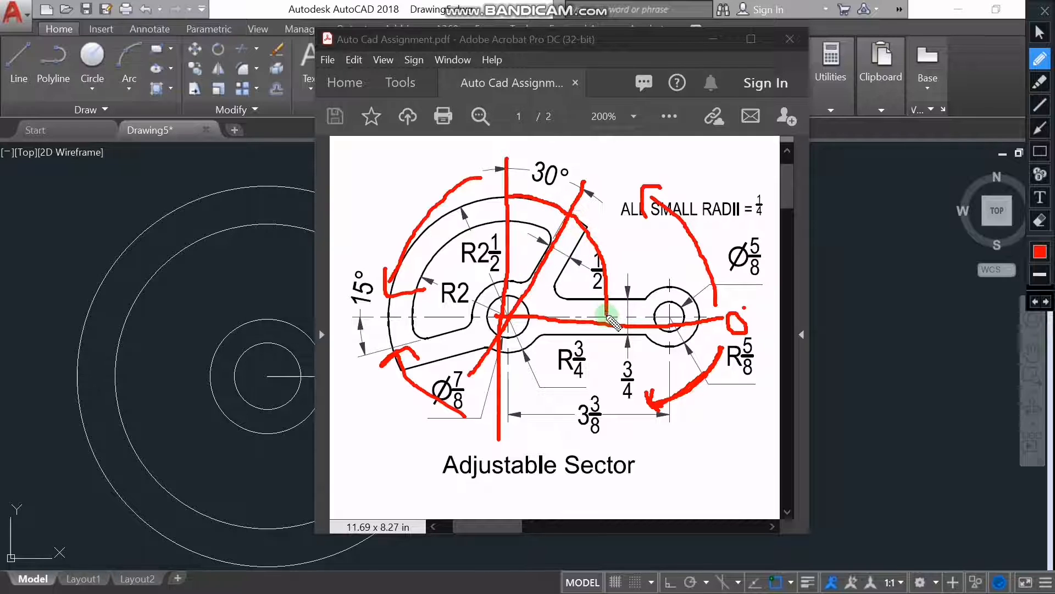
mouse_move(624, 249)
mouse_down()
mouse_move(632, 269)
mouse_move(650, 250)
mouse_up()
click(650, 231)
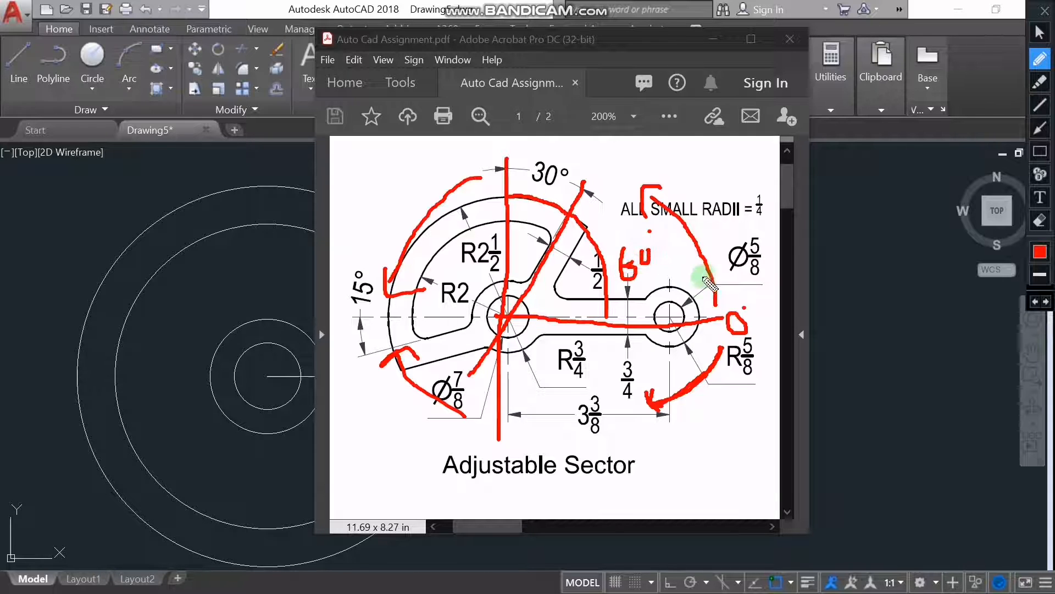
mouse_move(734, 326)
mouse_down()
mouse_move(681, 223)
mouse_move(654, 195)
mouse_move(608, 180)
mouse_up()
drag(500, 316, 625, 147)
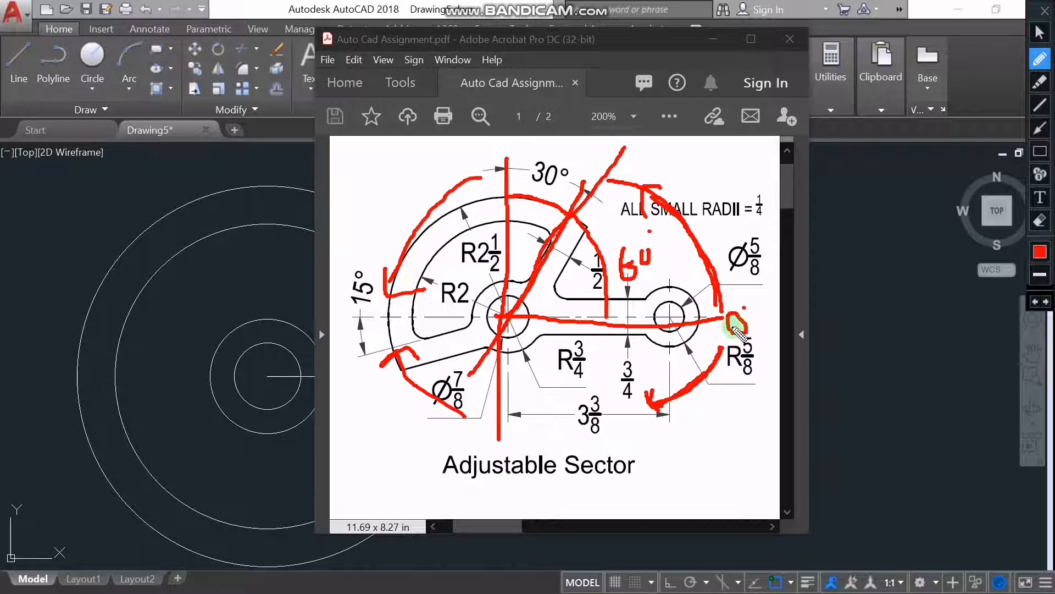
mouse_move(727, 313)
mouse_down()
mouse_move(709, 259)
mouse_move(674, 211)
mouse_move(638, 194)
mouse_up()
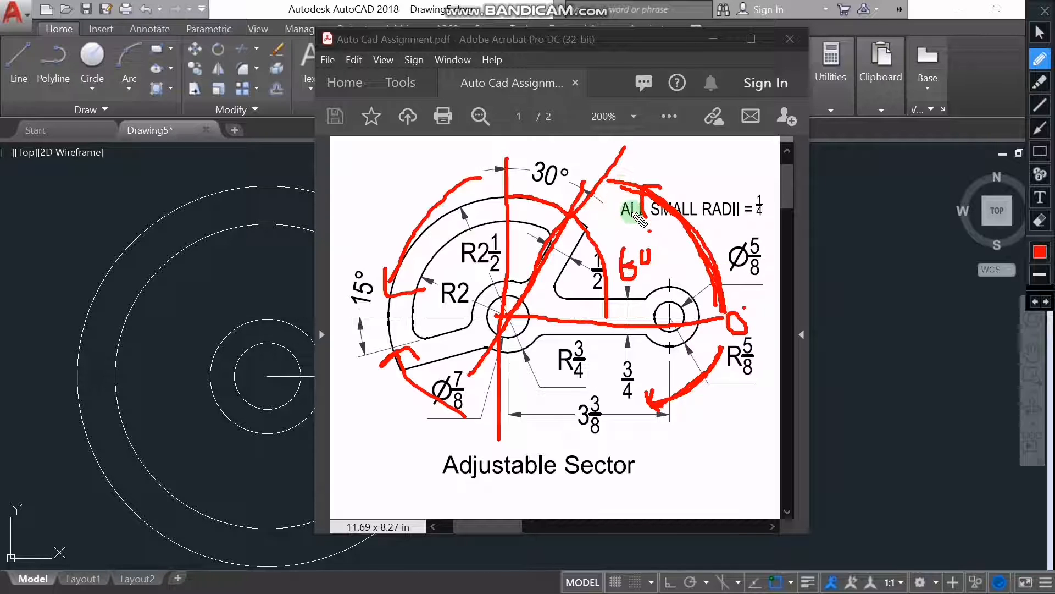
key(Escape)
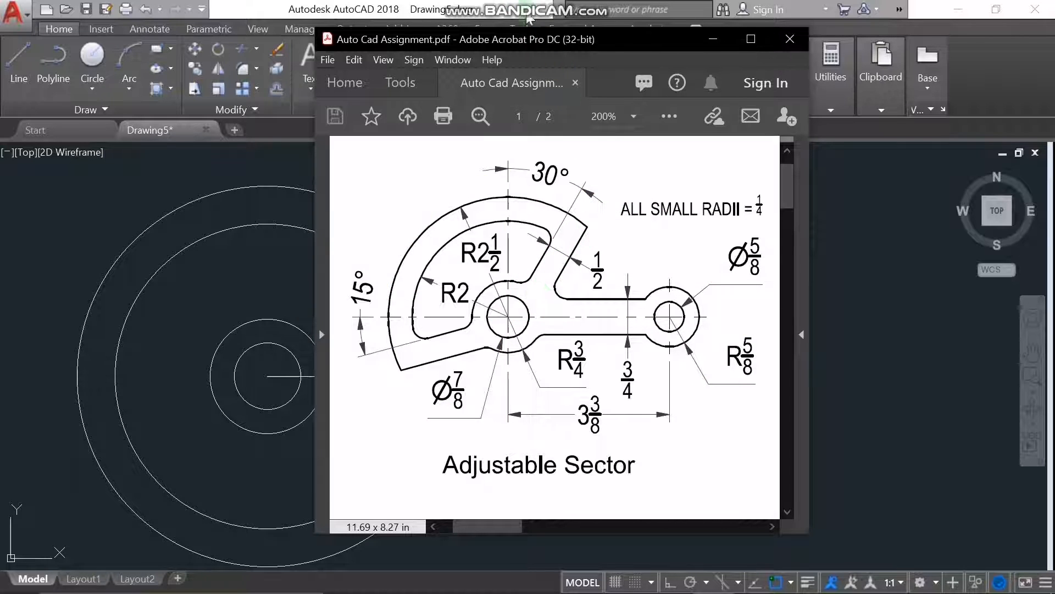
Return to AutoCAD and draw a line about 2-15/16 long from the hub centre at 60° to the horizontal.
click(479, 3)
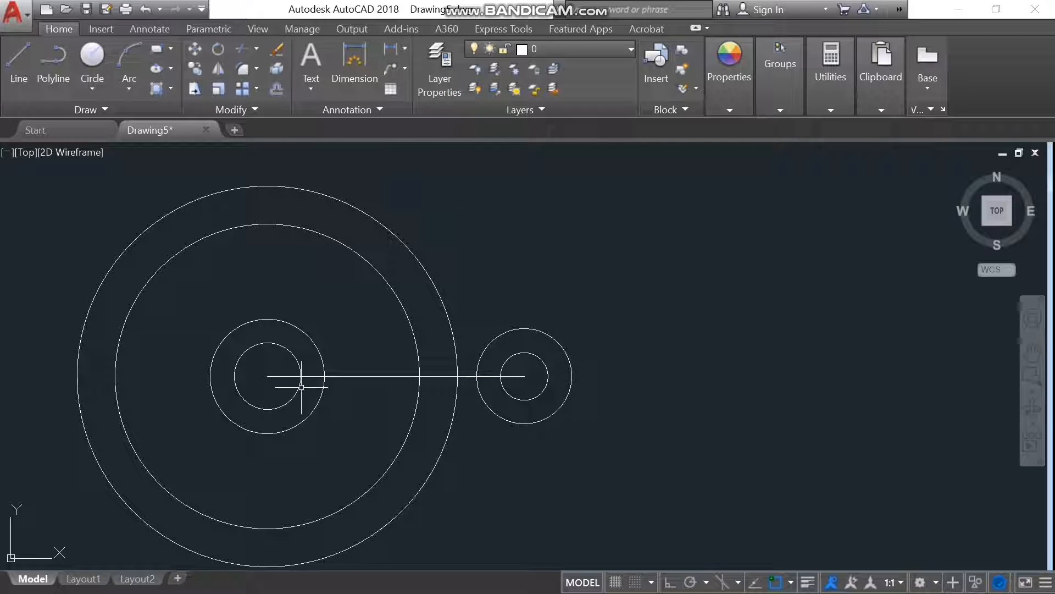
click(32, 51)
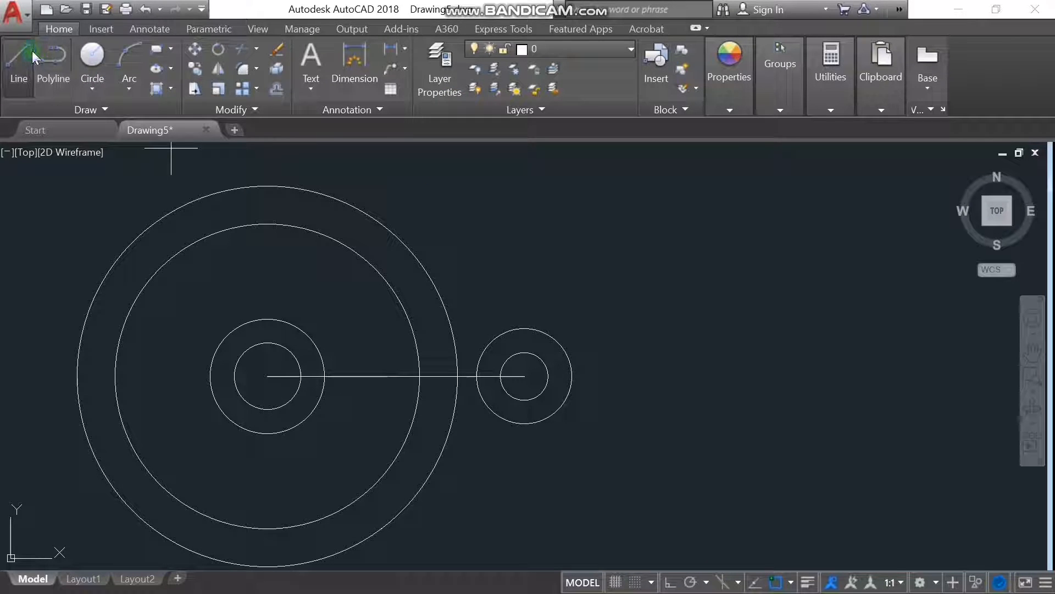
click(267, 376)
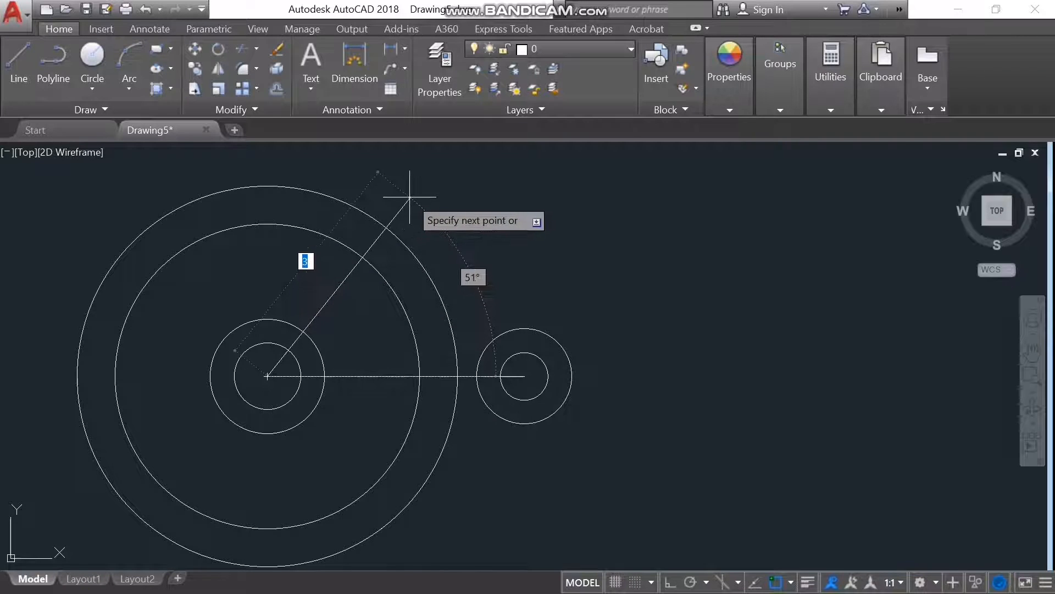
key(Tab)
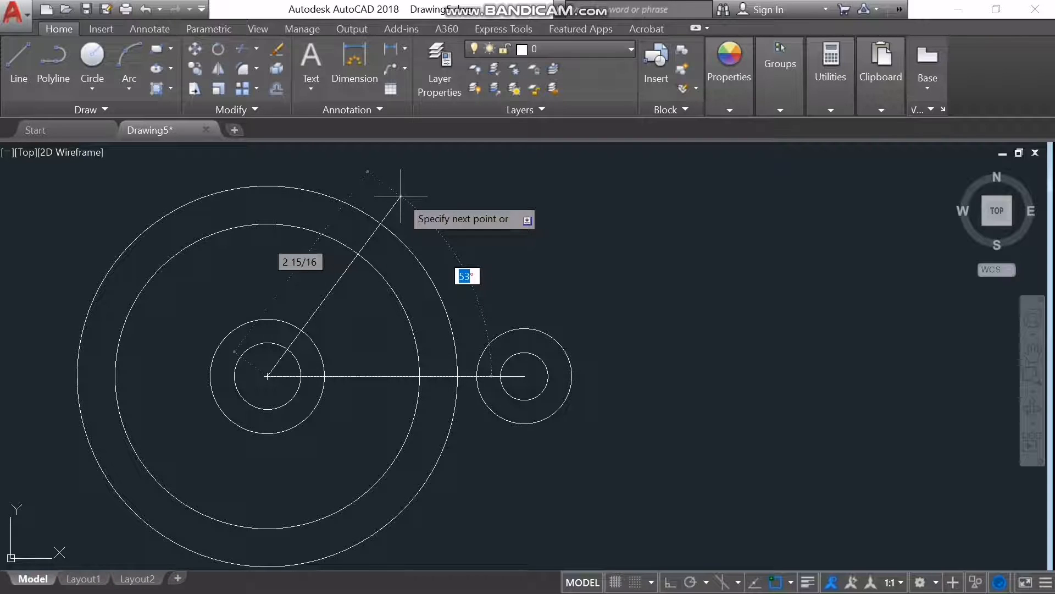
text(60)
key(Return)
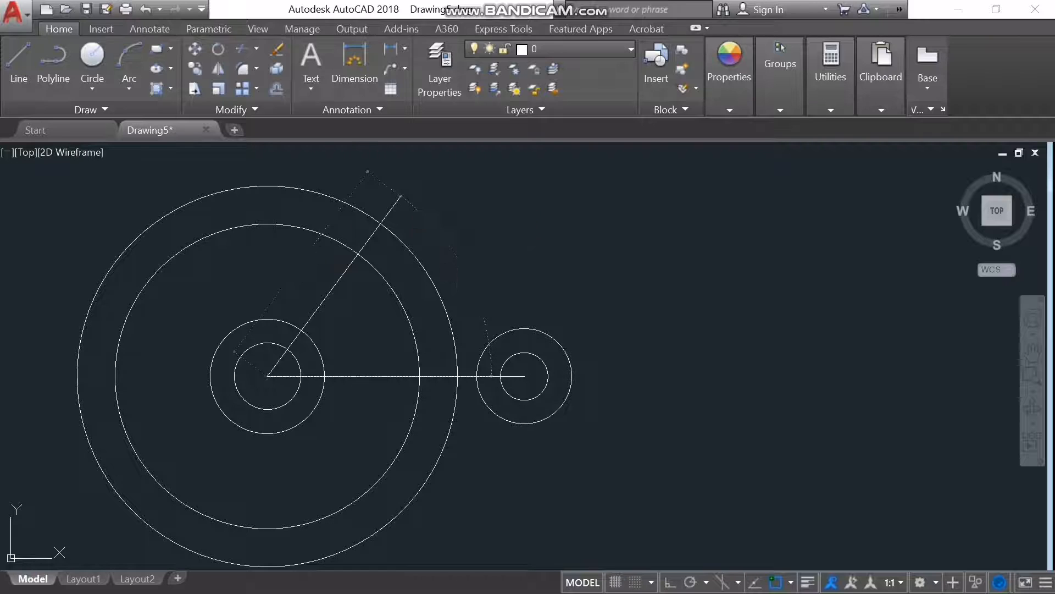
key(Escape)
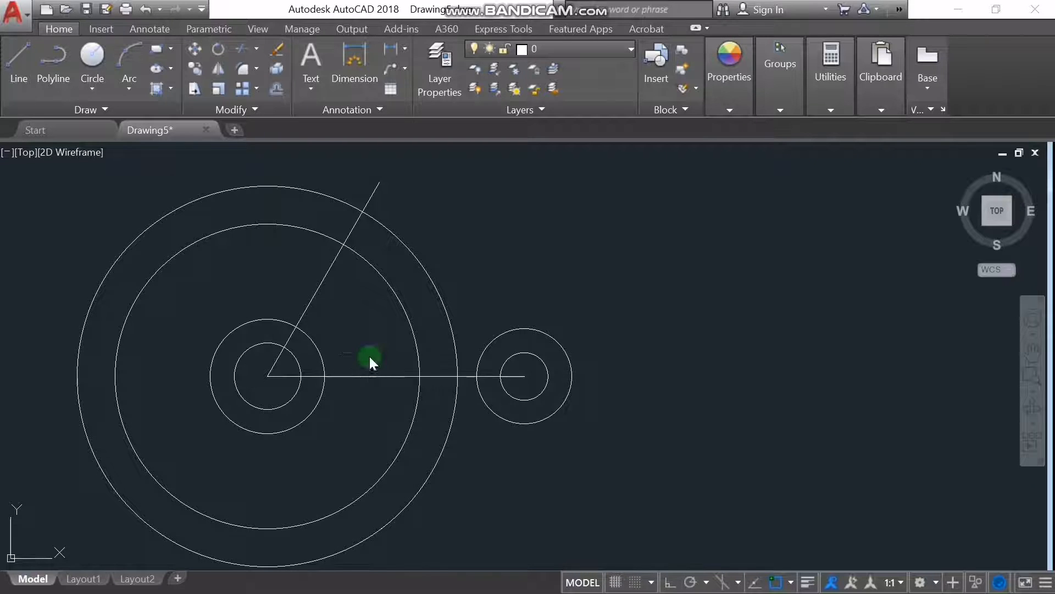
Examine the 15° lower sector line in the PDF, tracing its total angle counterclockwise from the right-hand horizontal centreline.
key(alt+Tab)
click(554, 3)
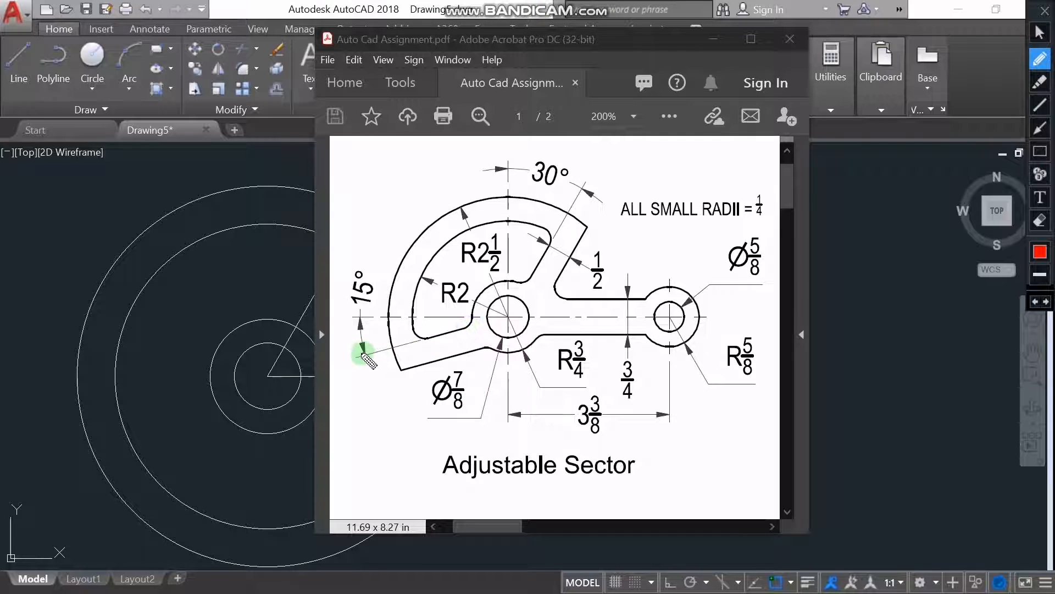
mouse_move(361, 352)
mouse_down()
mouse_move(436, 343)
mouse_move(500, 319)
mouse_move(369, 356)
mouse_up()
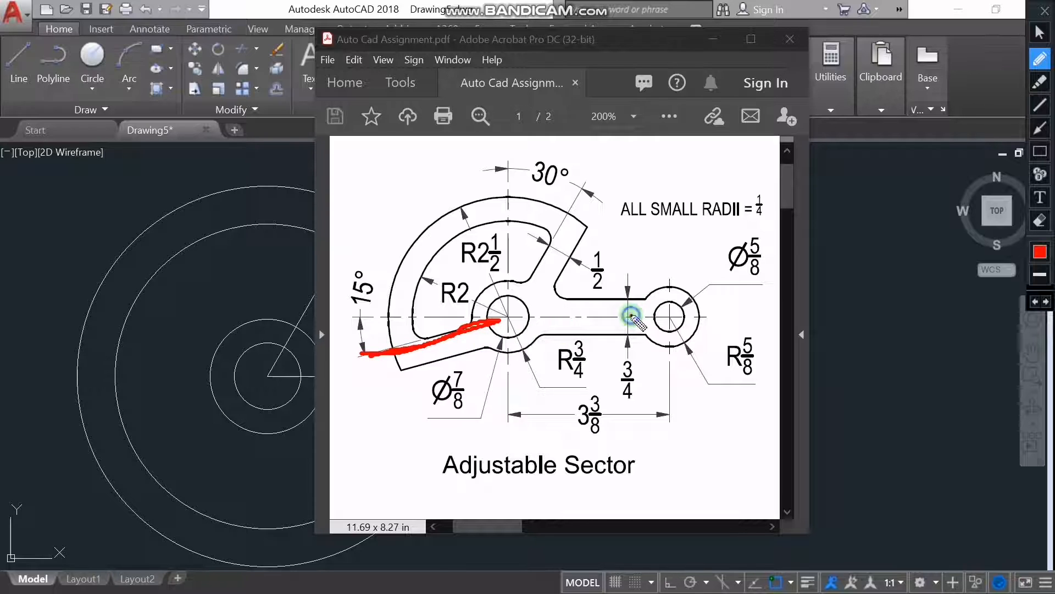
mouse_move(633, 315)
mouse_down()
mouse_move(617, 270)
mouse_move(575, 218)
mouse_move(517, 192)
mouse_move(414, 229)
mouse_move(374, 287)
mouse_move(365, 330)
mouse_move(377, 347)
mouse_move(631, 308)
mouse_move(632, 316)
mouse_move(620, 280)
mouse_move(557, 204)
mouse_move(506, 193)
mouse_move(440, 206)
mouse_move(366, 288)
mouse_move(387, 318)
mouse_up()
mouse_move(632, 303)
mouse_down()
mouse_move(579, 229)
mouse_move(513, 197)
mouse_move(476, 200)
mouse_move(391, 269)
mouse_move(378, 304)
mouse_move(360, 283)
mouse_move(383, 357)
mouse_move(374, 301)
mouse_move(365, 344)
mouse_move(380, 318)
mouse_up()
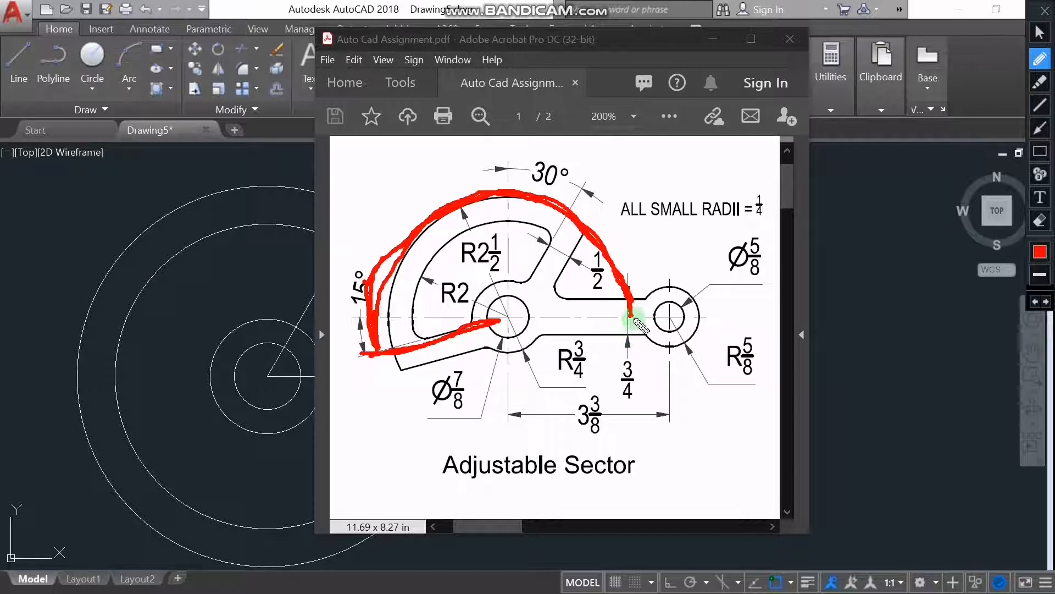
mouse_move(631, 298)
mouse_down()
mouse_move(545, 205)
mouse_move(424, 208)
mouse_move(372, 353)
mouse_up()
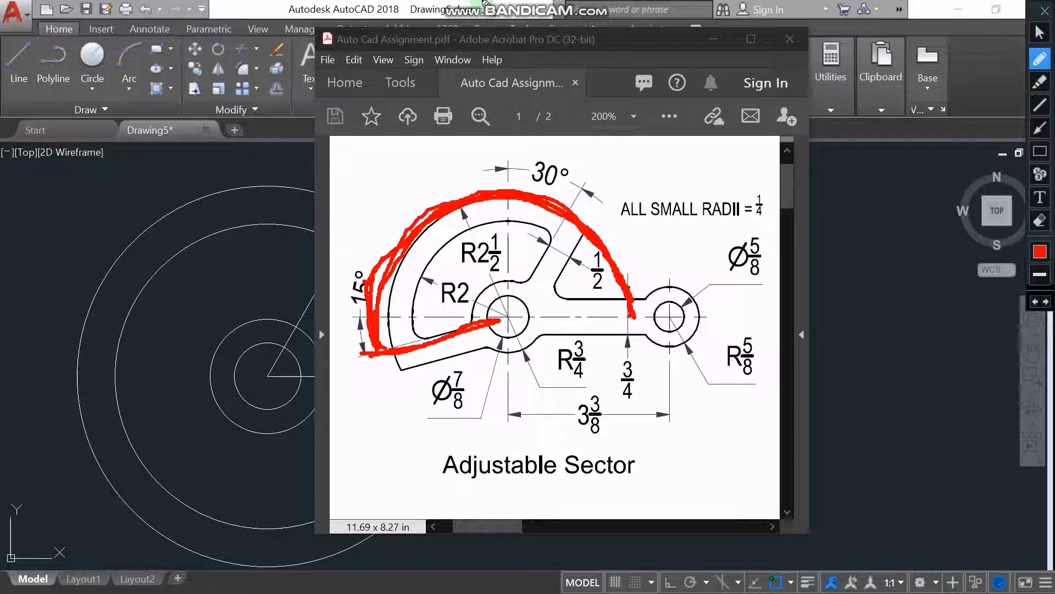
mouse_move(524, 6)
key(Escape)
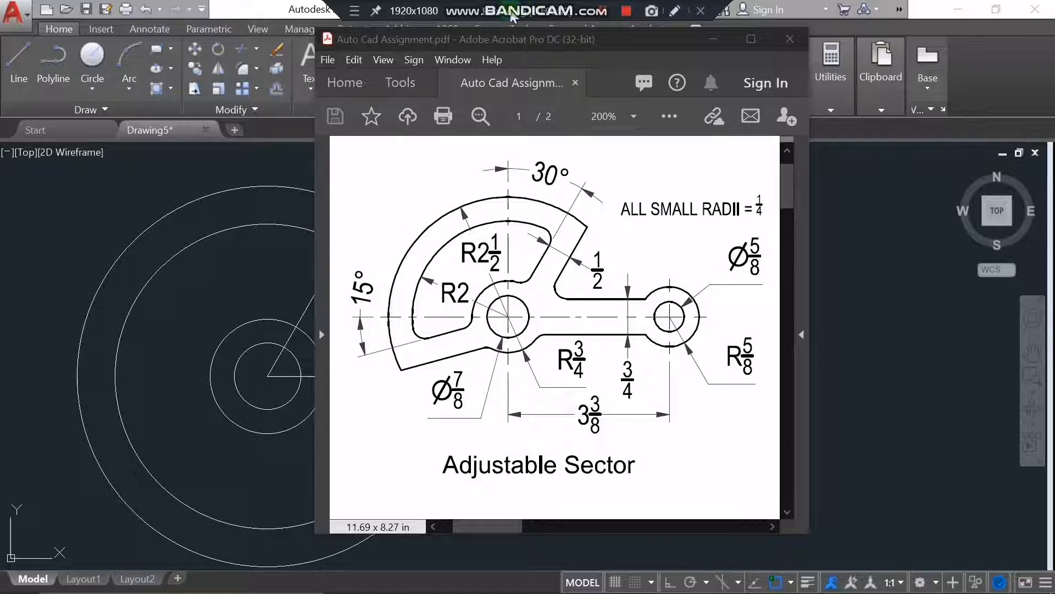
Return to AutoCAD and draw a line about 3-3/16 long from the hub centre at an angle of 195°.
click(317, 8)
click(23, 47)
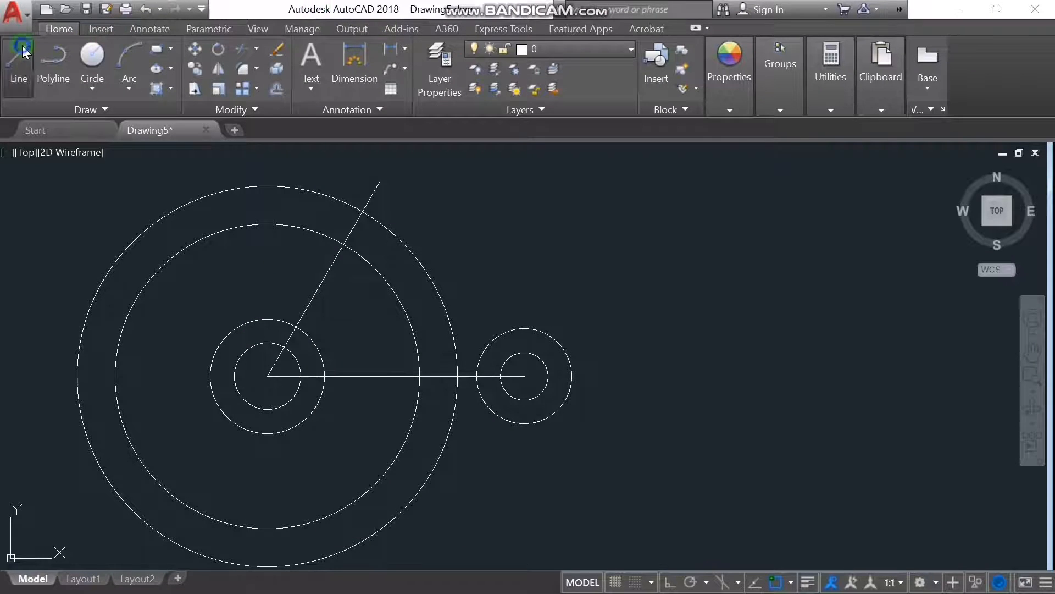
click(267, 377)
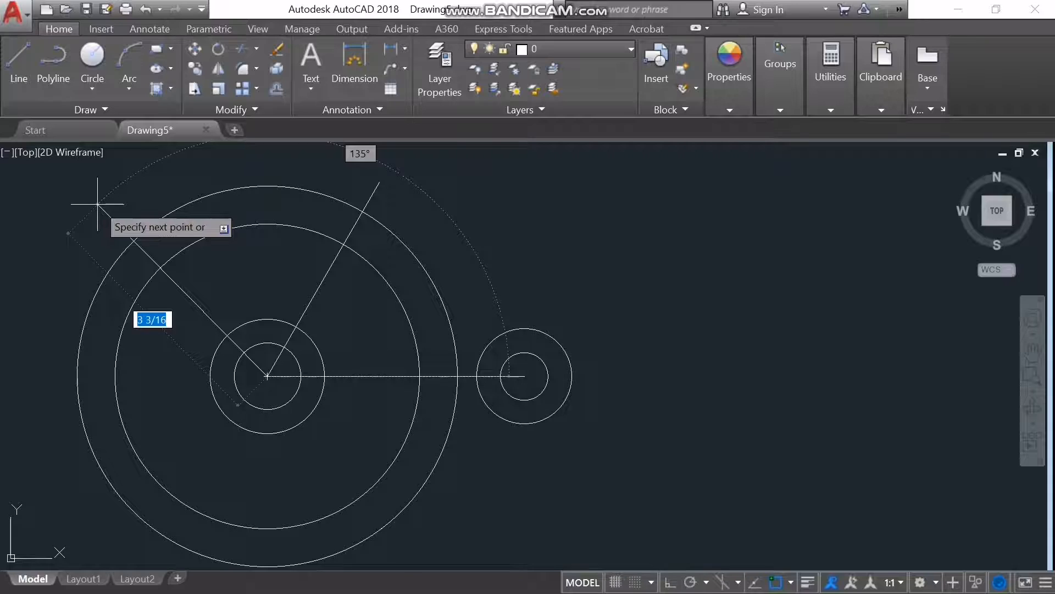
key(Tab)
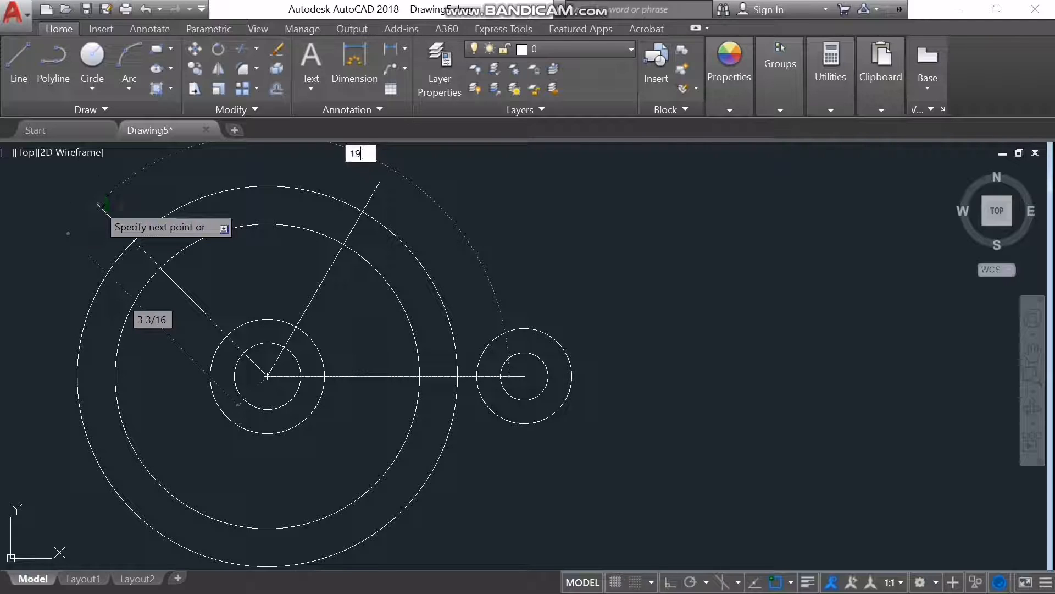
text(195)
key(Return)
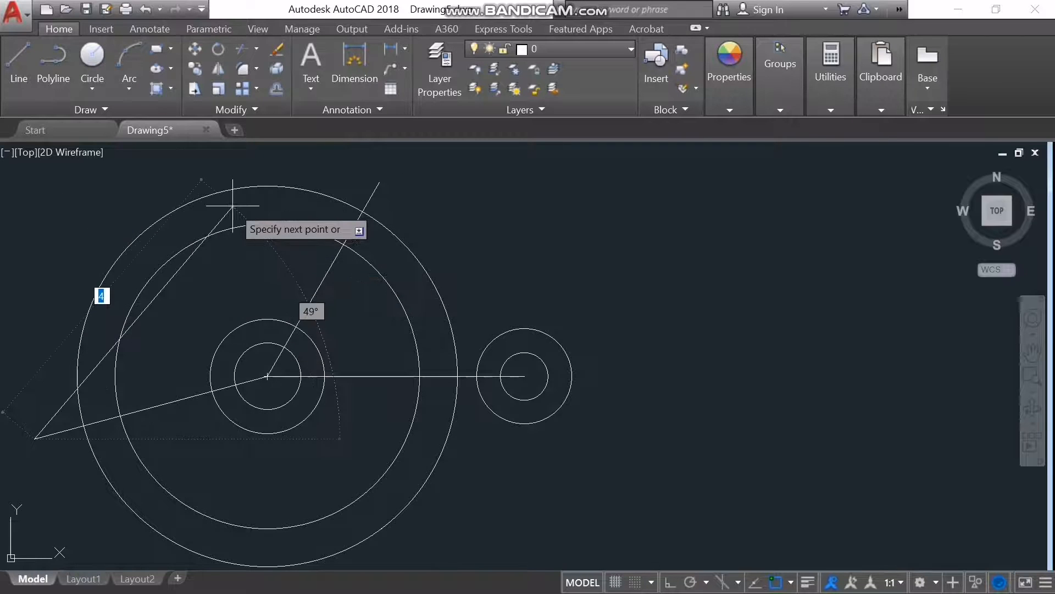
key(Escape)
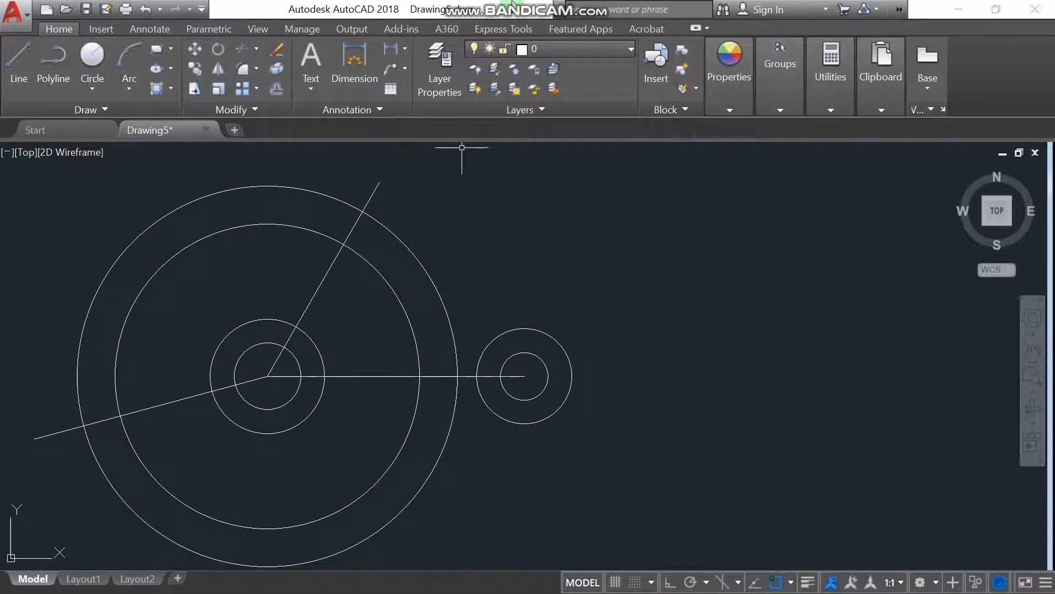
Switch to the PDF to check the slanted arm's width dimension, and return to AutoCAD.
key(alt+Tab)
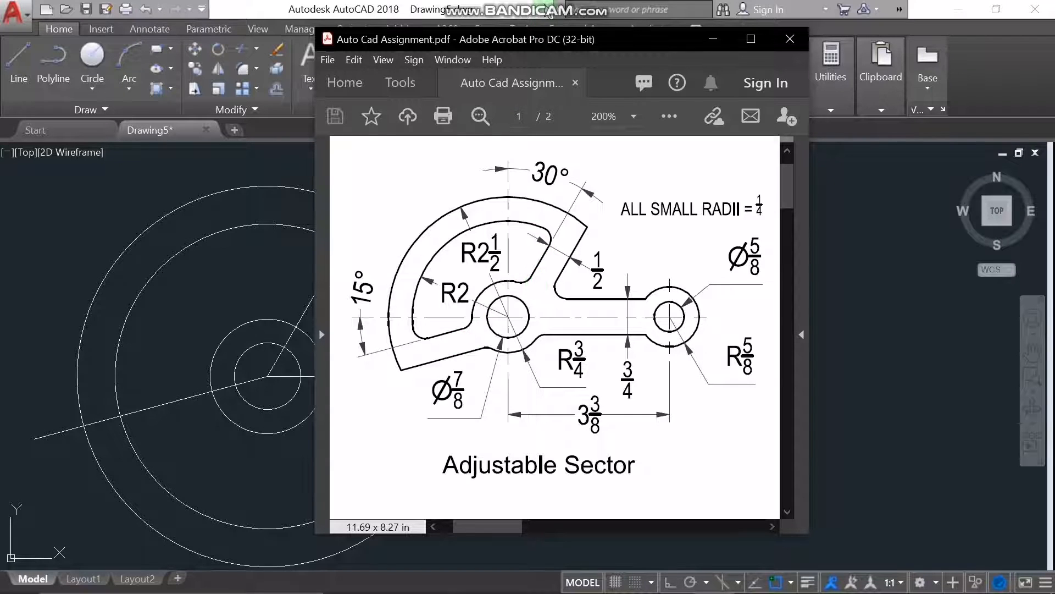
mouse_move(546, 3)
click(622, 10)
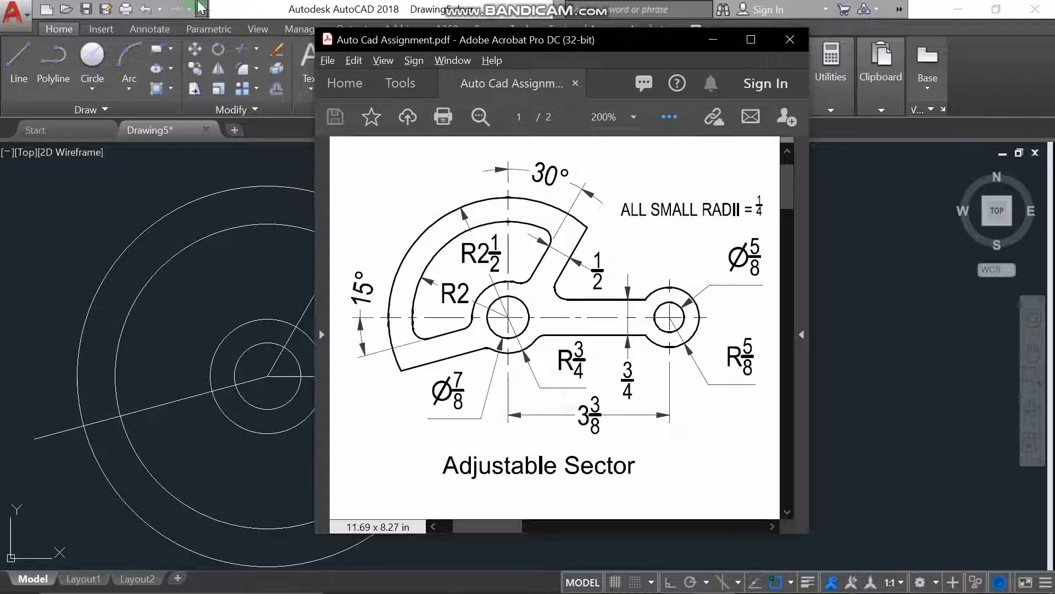
click(292, 7)
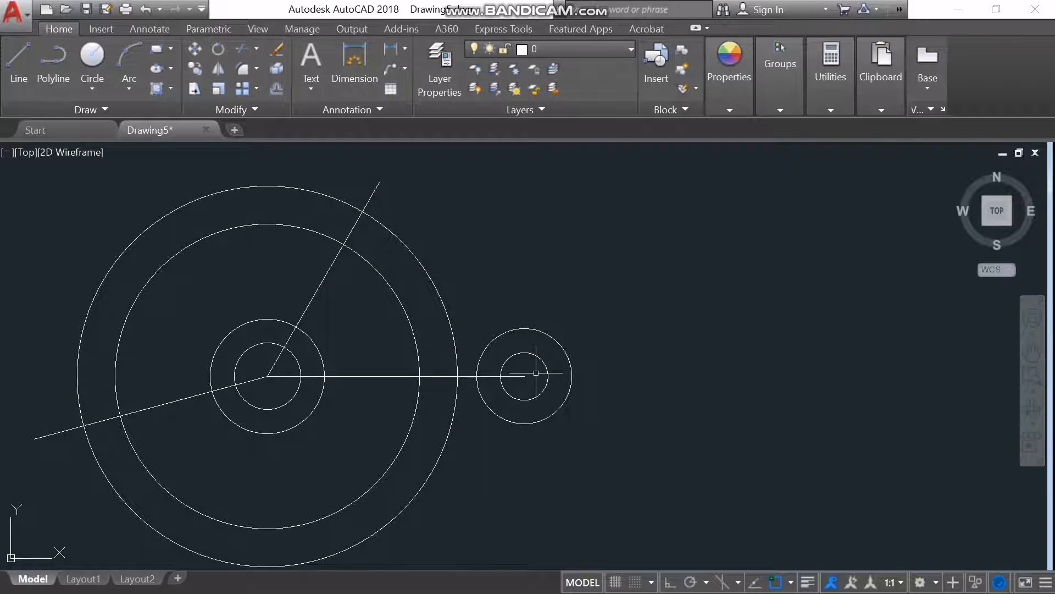
Offset the 60° line and the 195° line by 1/2 towards their lower sides.
text(off)
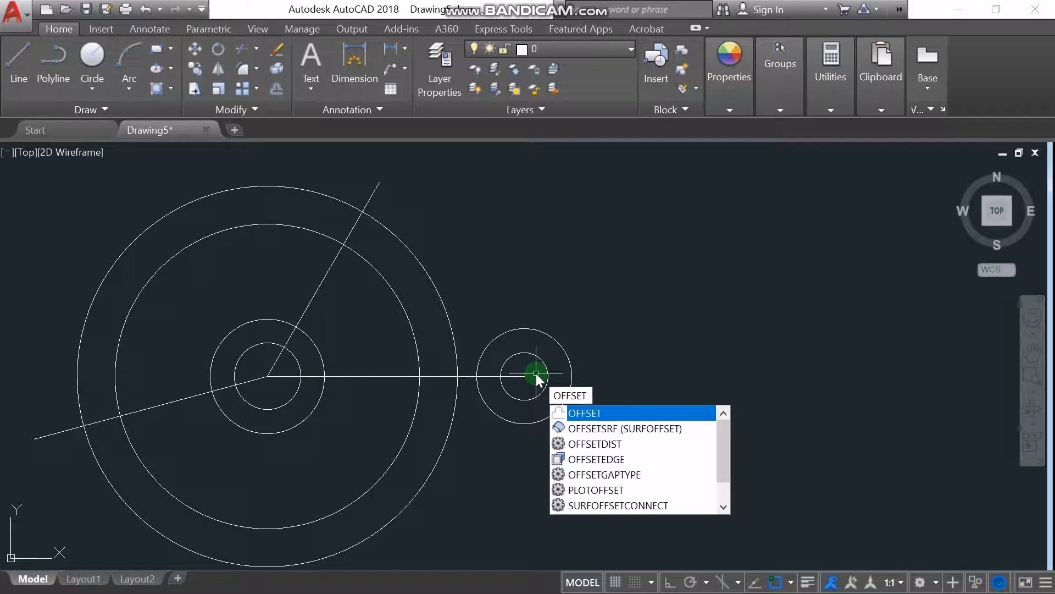
key(Return)
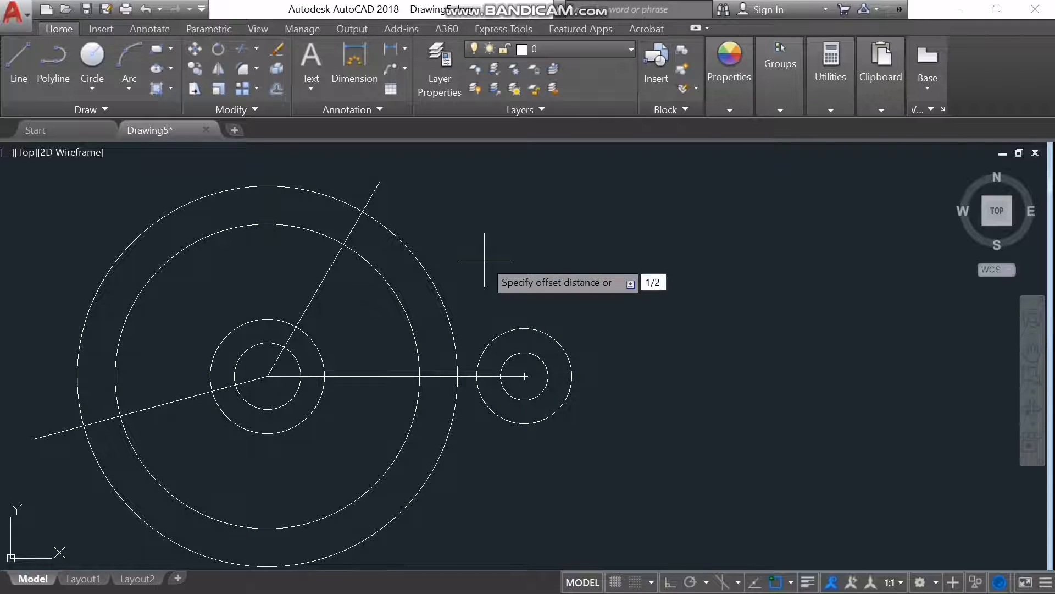
key(Return)
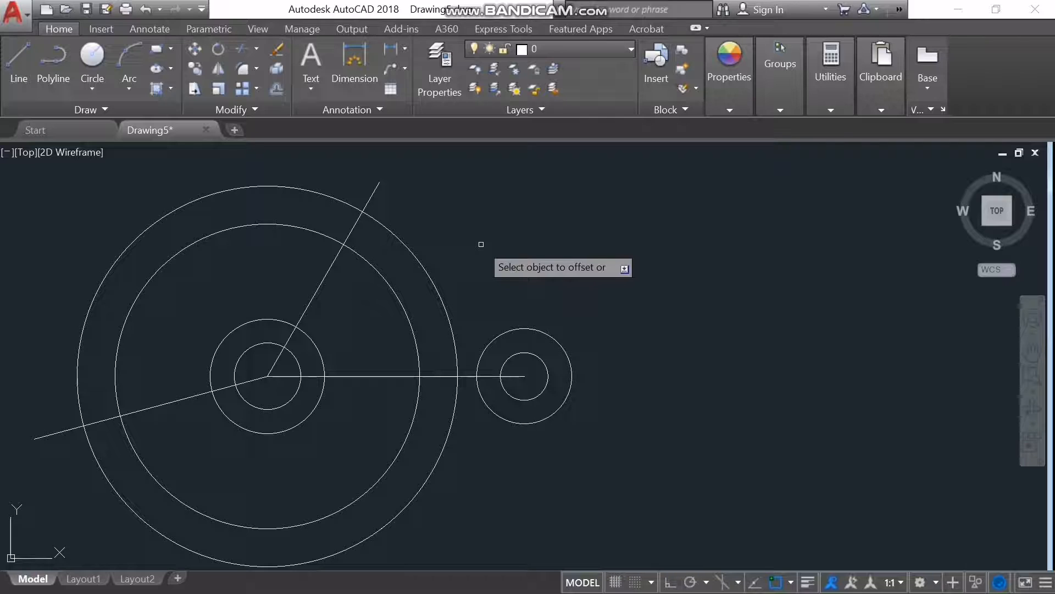
click(353, 229)
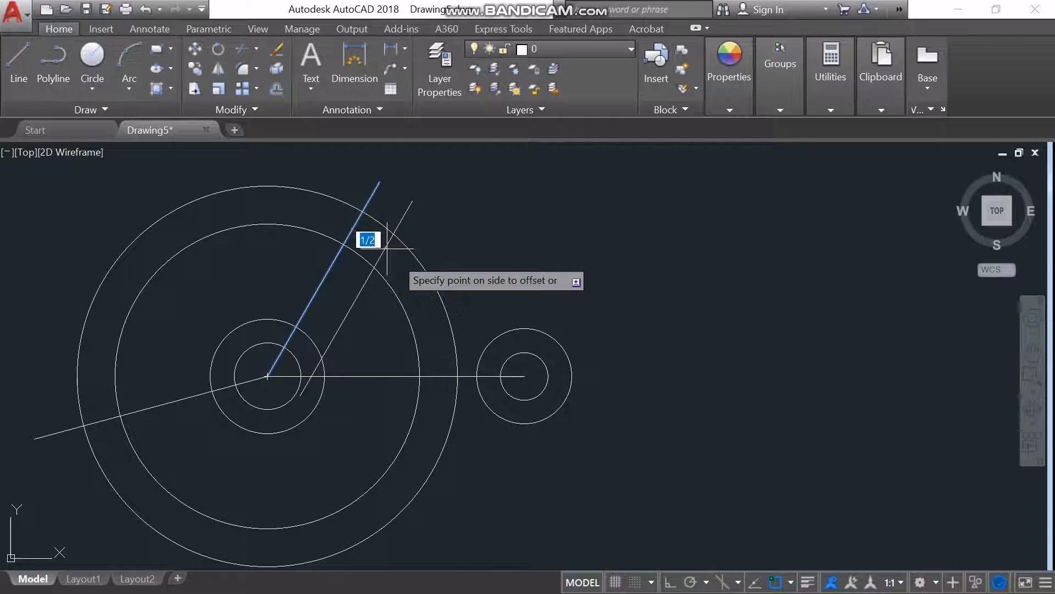
click(401, 266)
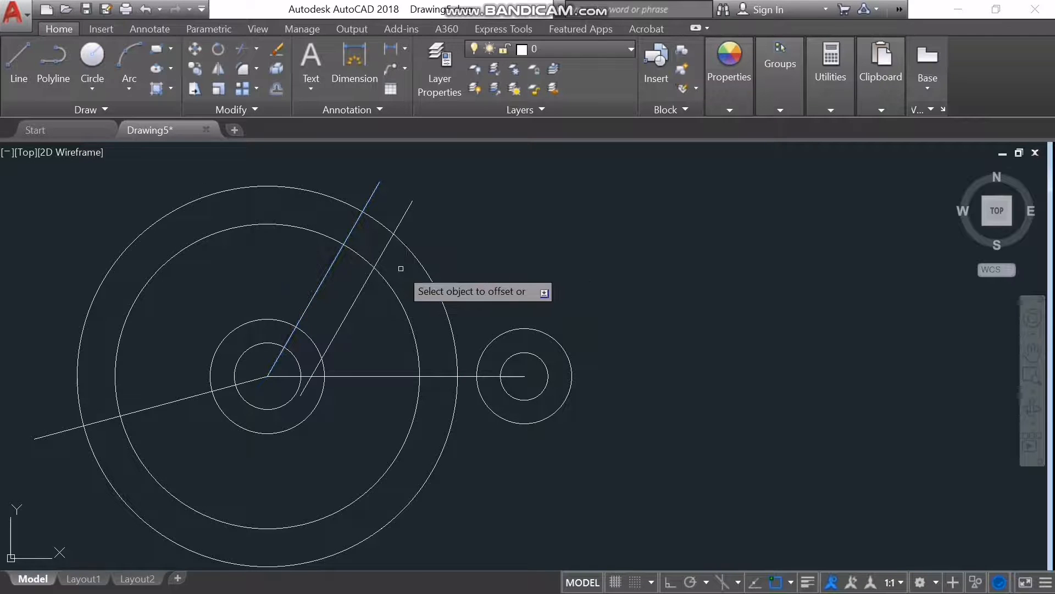
click(144, 409)
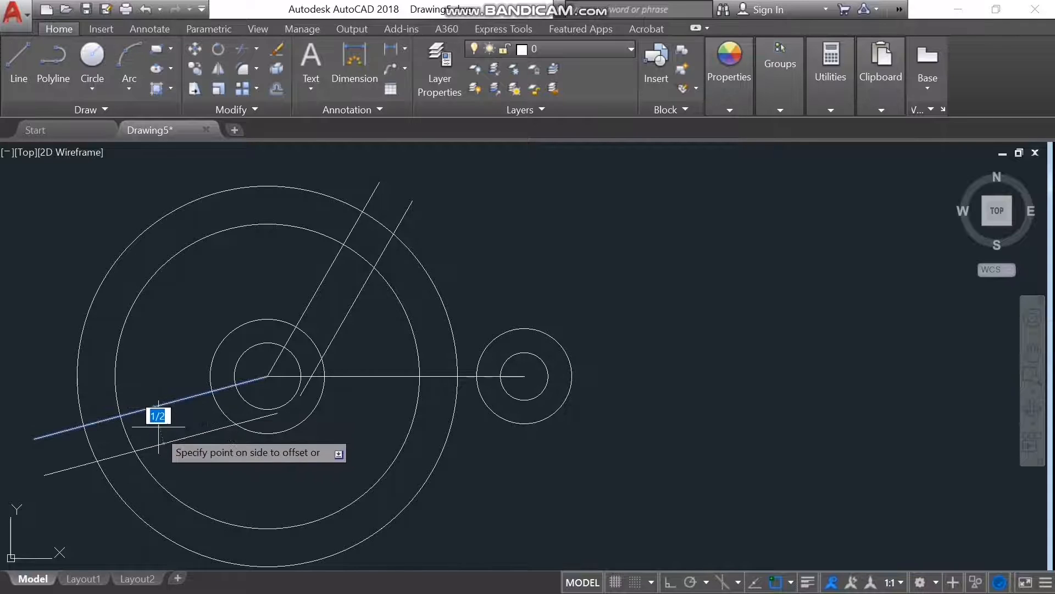
click(163, 447)
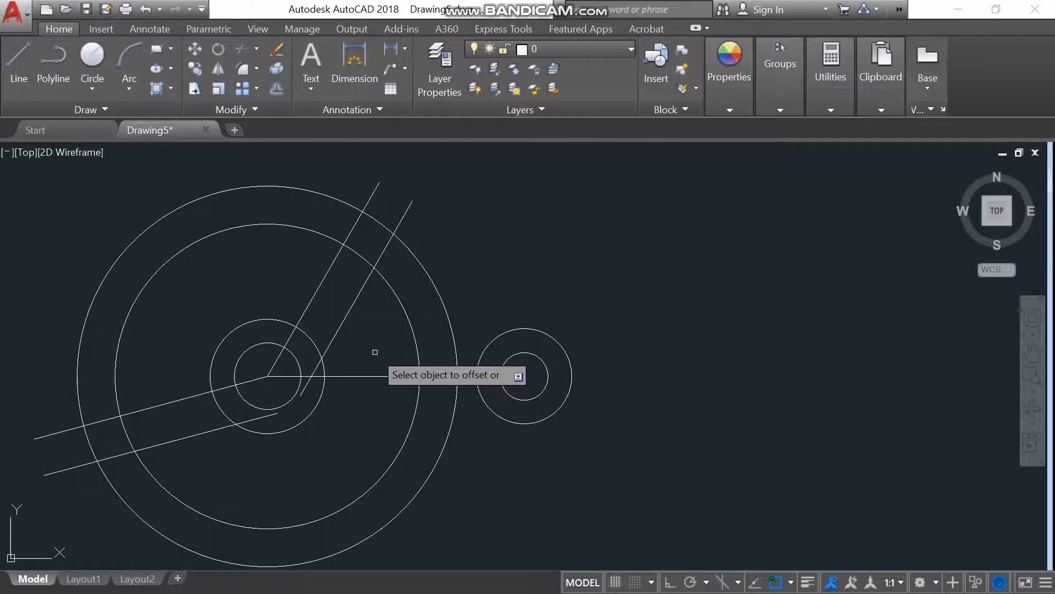
Examine the horizontal arm's width in the PDF, marking both edges, the width dimension and the centreline, and return to AutoCAD.
key(alt+Tab)
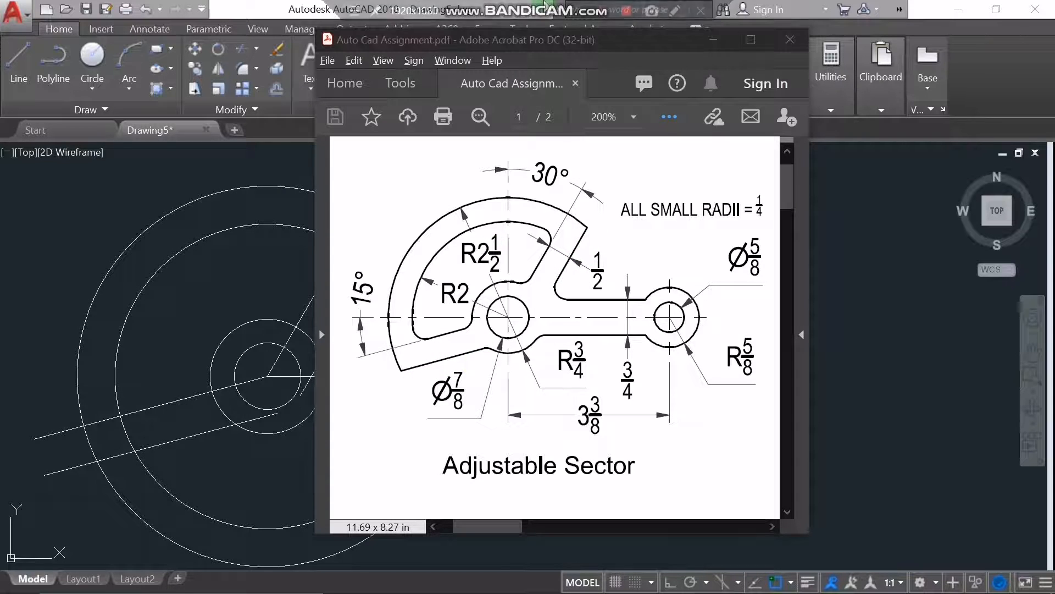
drag(550, 39, 575, 40)
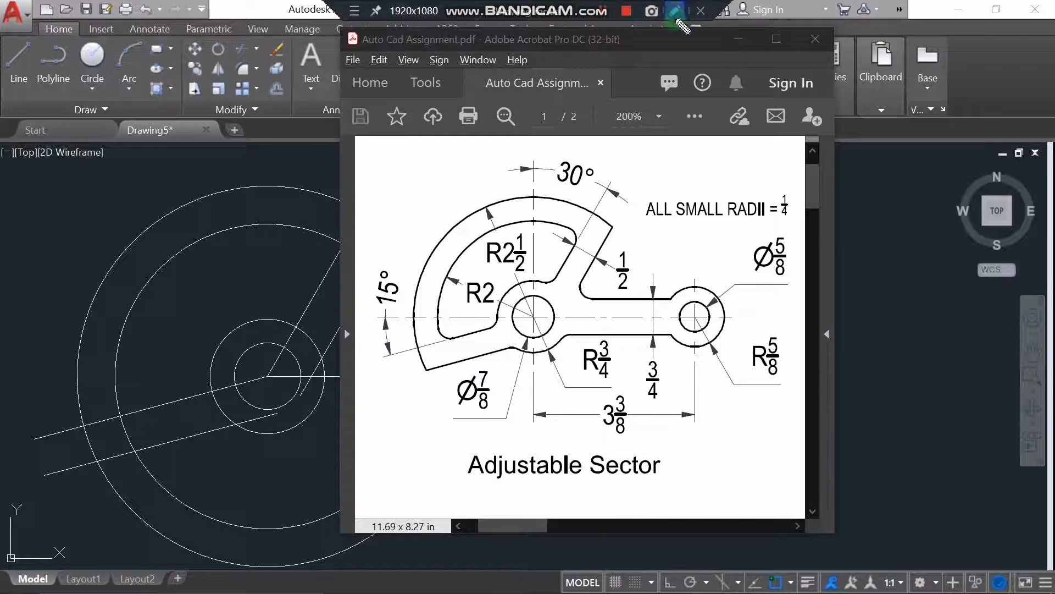
click(677, 16)
drag(636, 302, 682, 296)
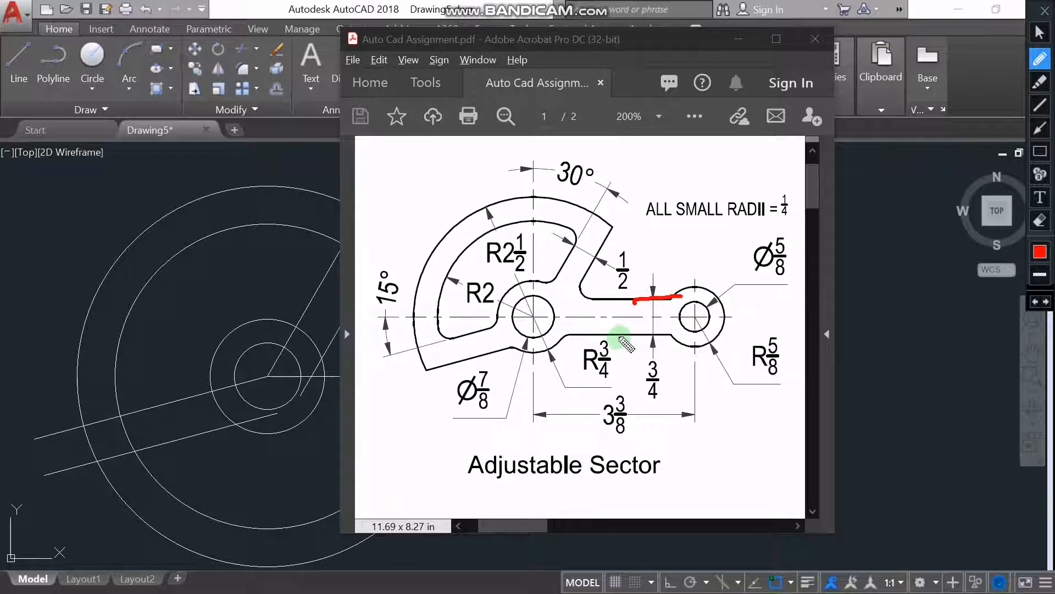
mouse_move(625, 335)
mouse_down()
mouse_move(668, 334)
mouse_move(637, 369)
mouse_move(664, 397)
mouse_move(652, 343)
mouse_up()
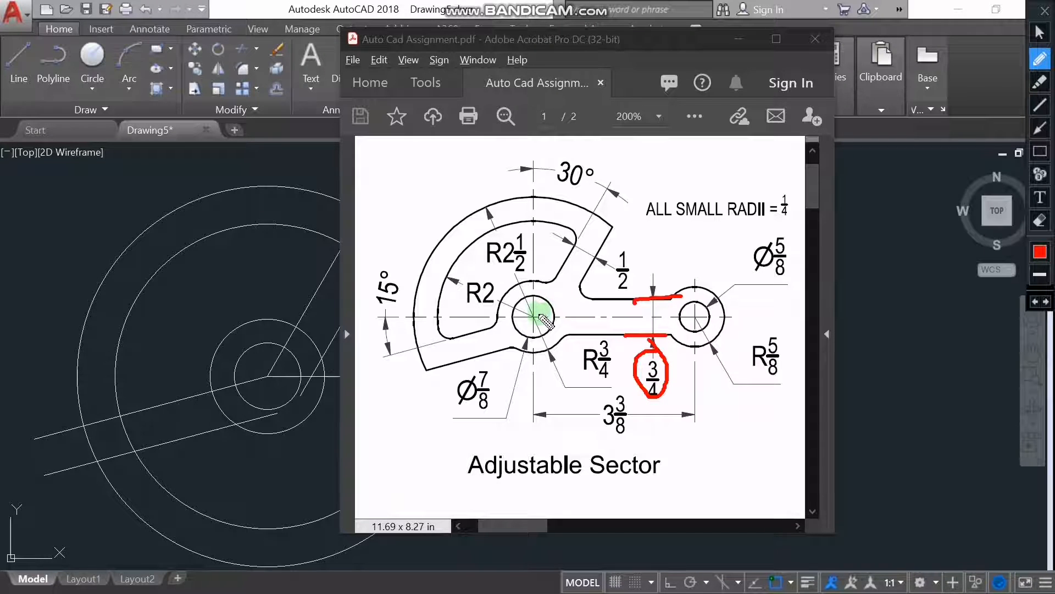
drag(539, 316, 725, 317)
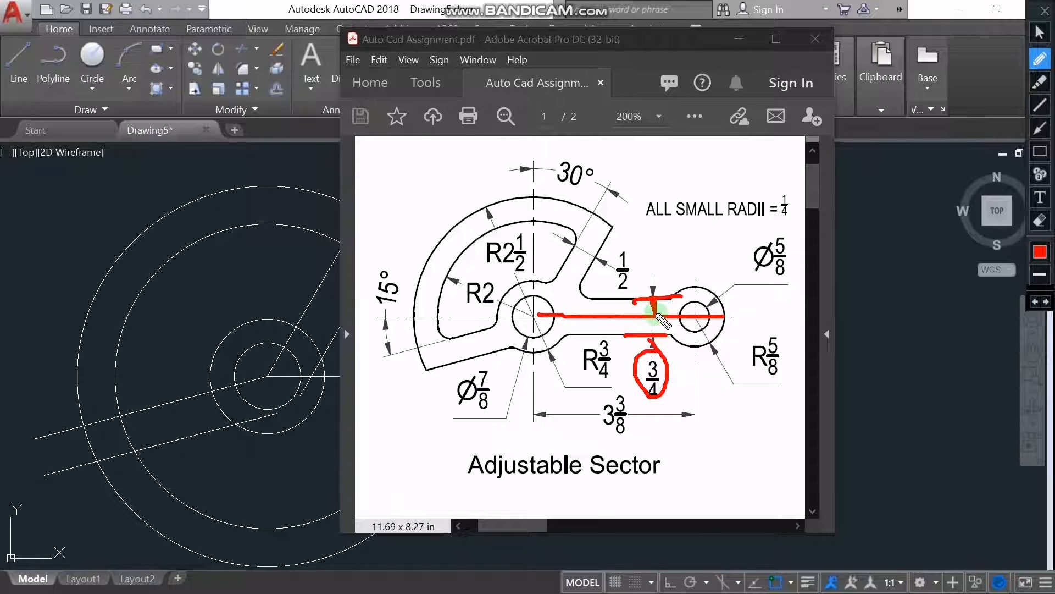
drag(655, 316, 654, 330)
mouse_move(658, 362)
mouse_down()
mouse_move(639, 396)
mouse_move(668, 360)
mouse_move(651, 319)
mouse_up()
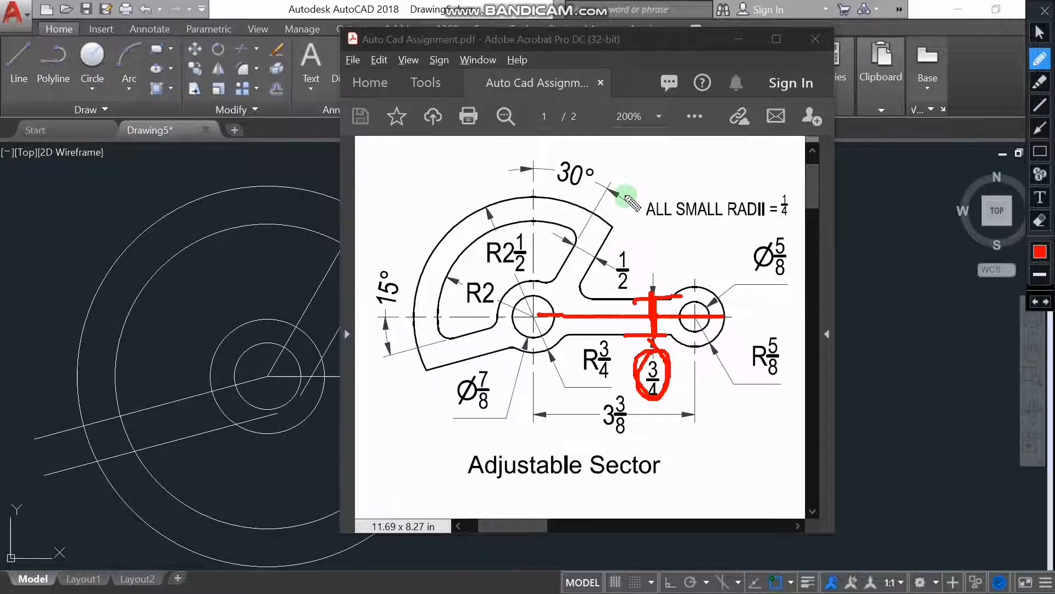
key(Escape)
click(417, 19)
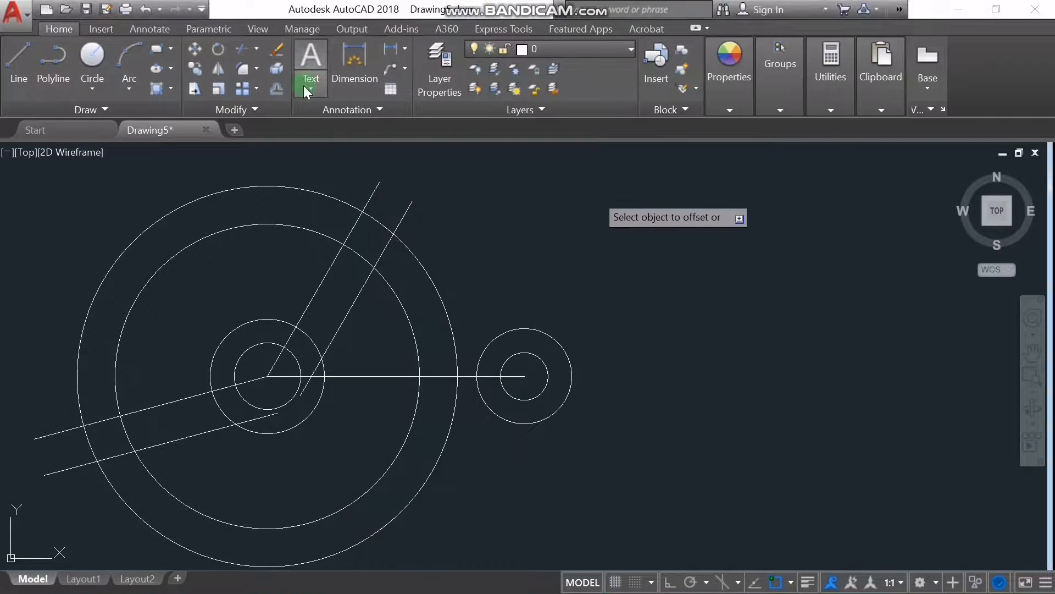
Offset the horizontal centreline between the two hubs by 3/8 both above and below.
key(Return)
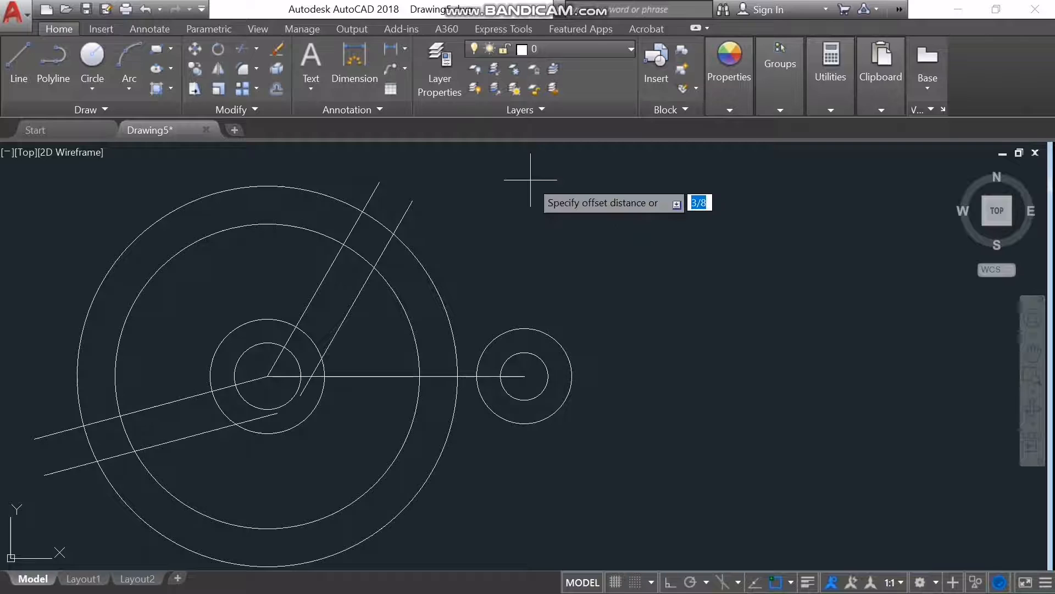
text(3/)
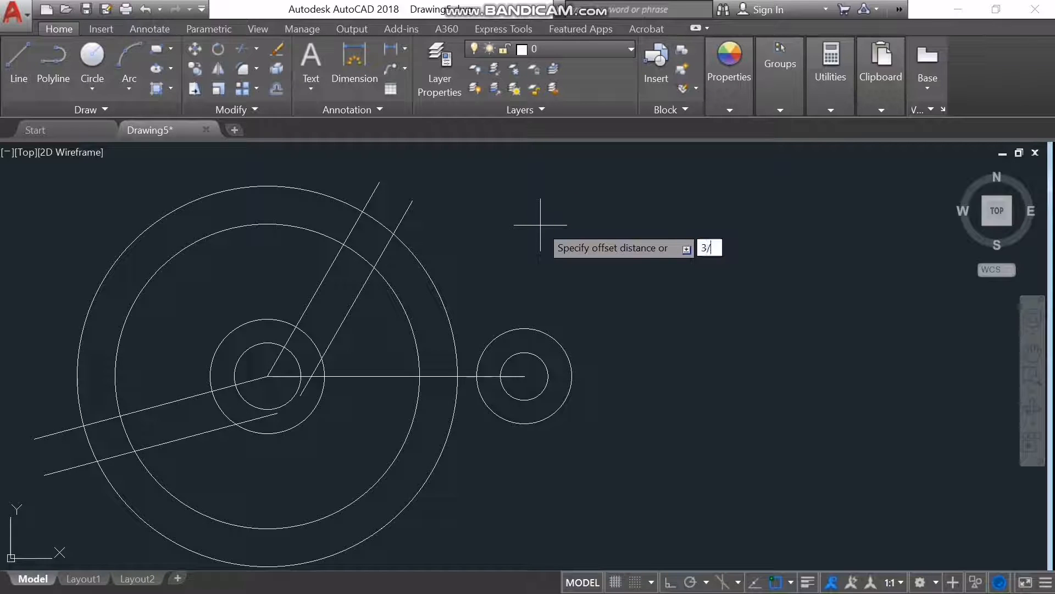
key(Return)
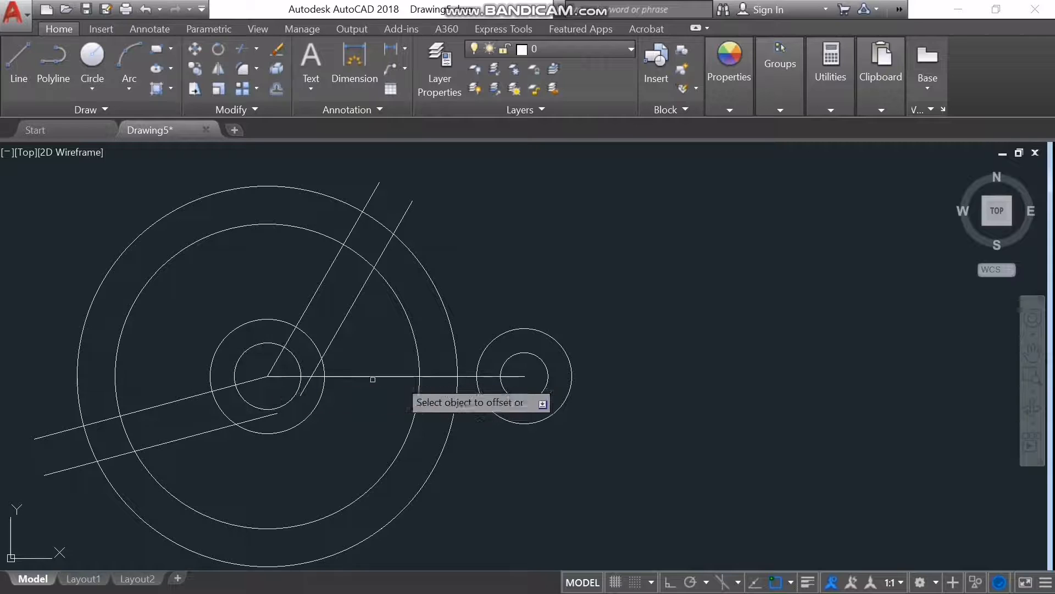
click(444, 377)
click(444, 349)
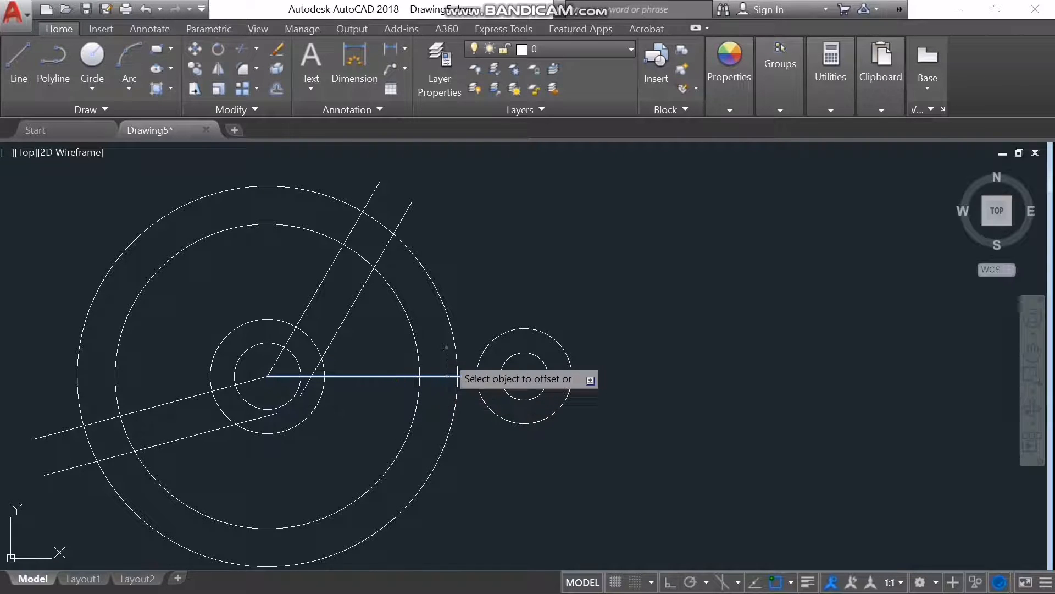
click(436, 376)
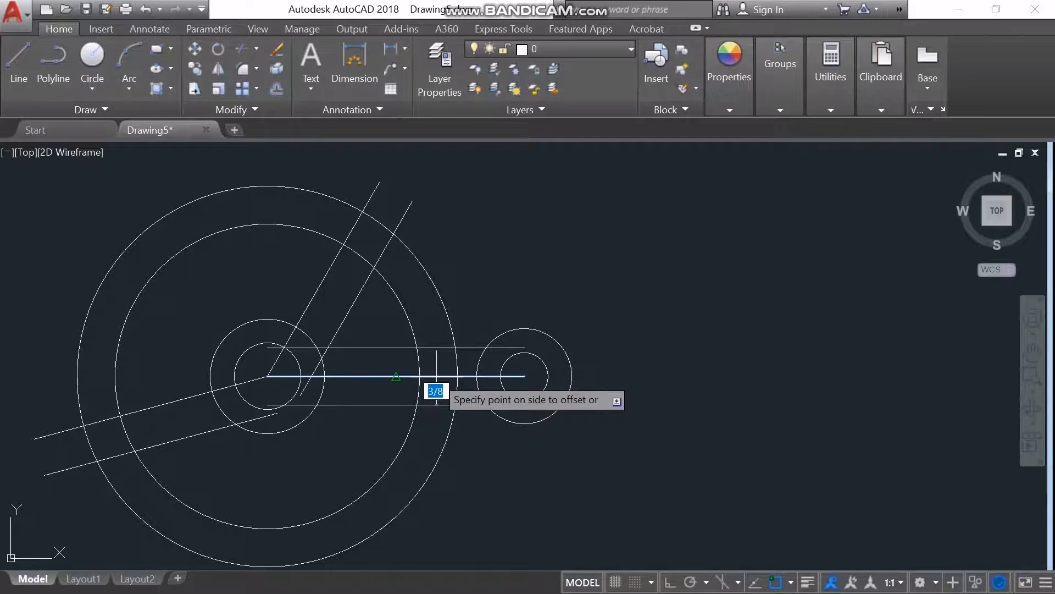
click(434, 400)
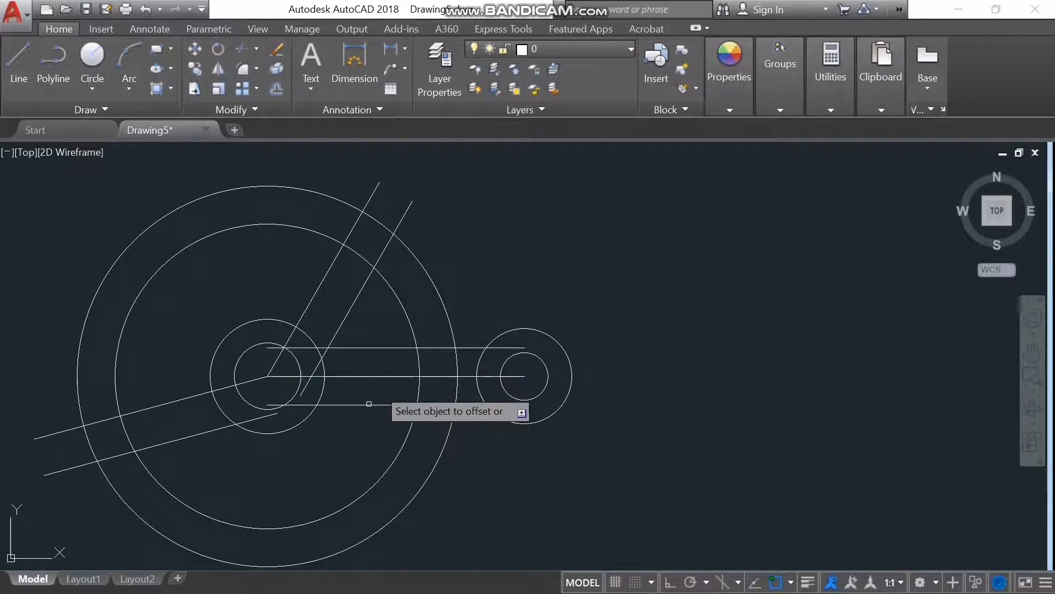
Place the PDF window beside the AutoCAD drawing to compare the part outline, and return to AutoCAD.
key(alt+Tab)
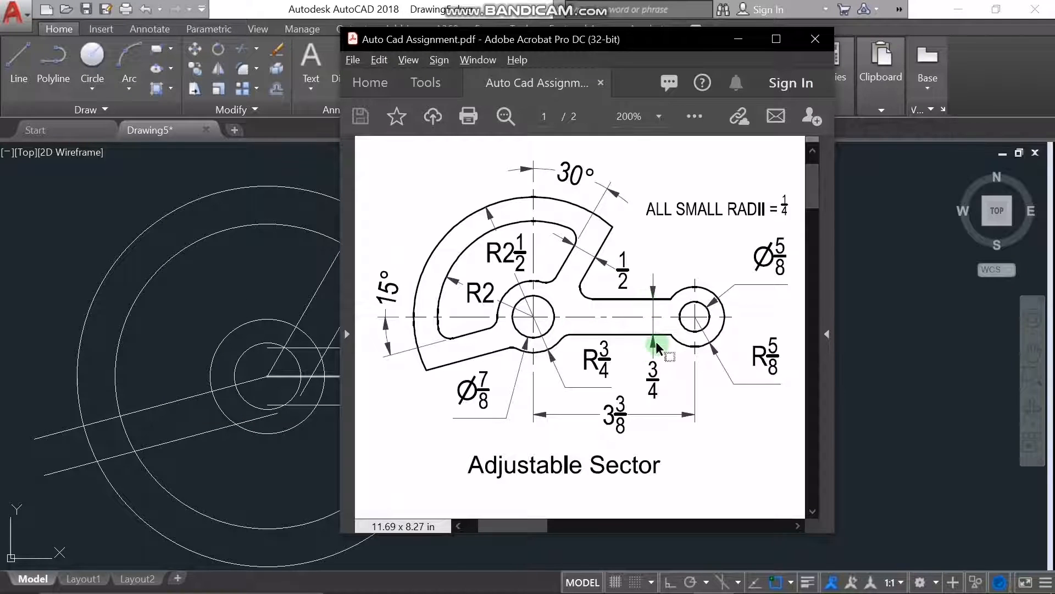
mouse_move(572, 3)
mouse_down()
mouse_move(636, 13)
mouse_move(587, 47)
mouse_move(826, 55)
mouse_up()
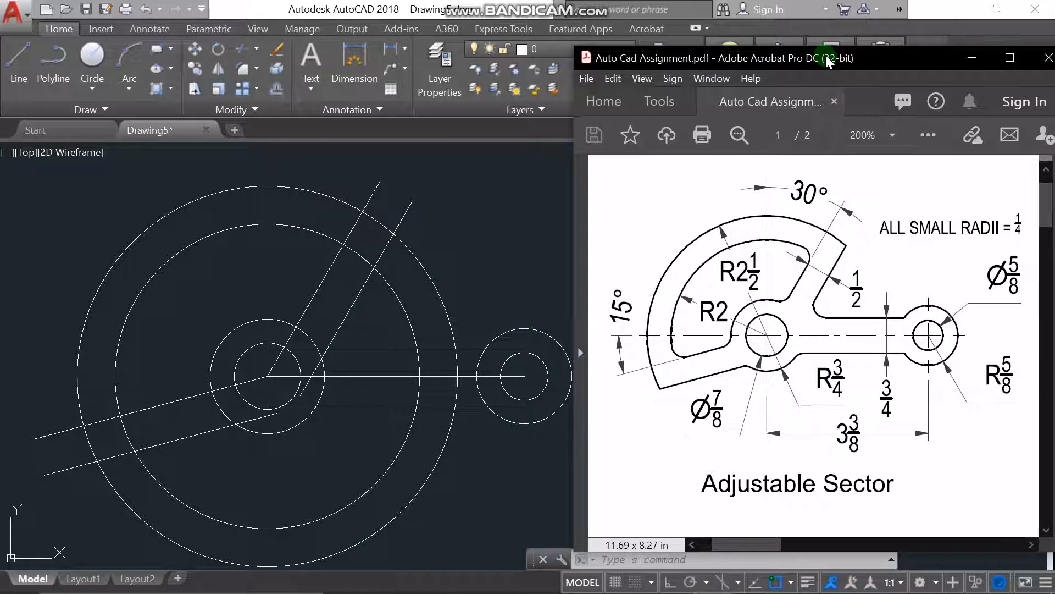
click(278, 89)
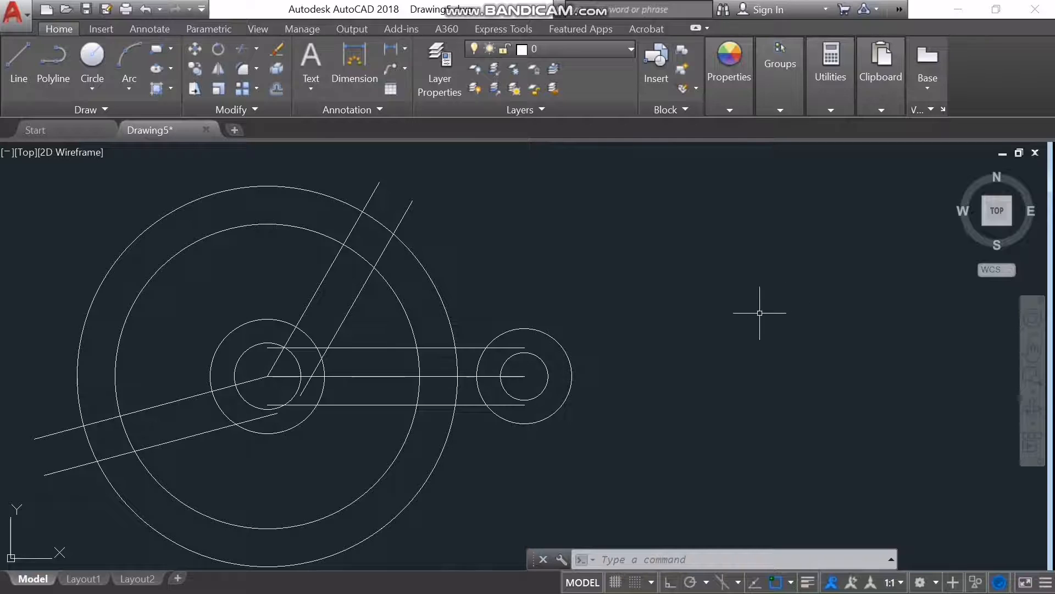
Try to trim the lower parts of the two large circles and the lower slanted lines' outer ends with crossing selections.
text(tri)
key(Return)
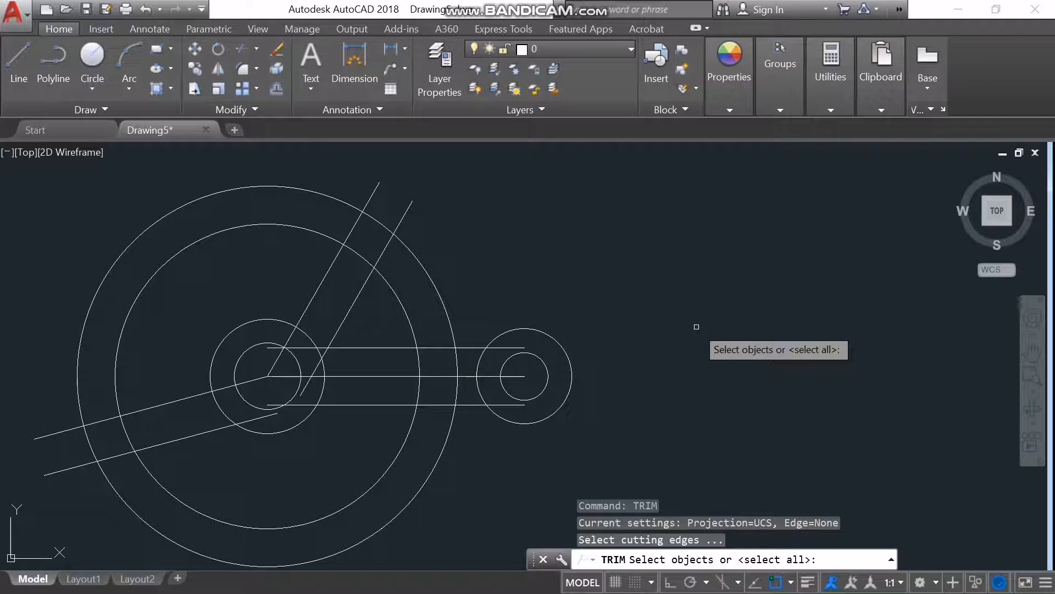
key(Return)
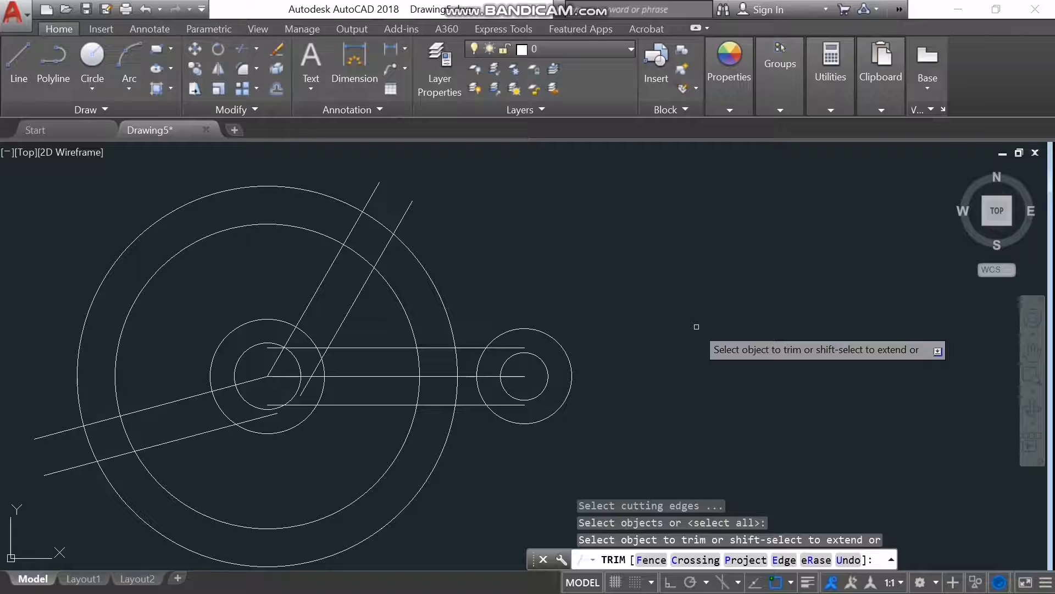
click(684, 560)
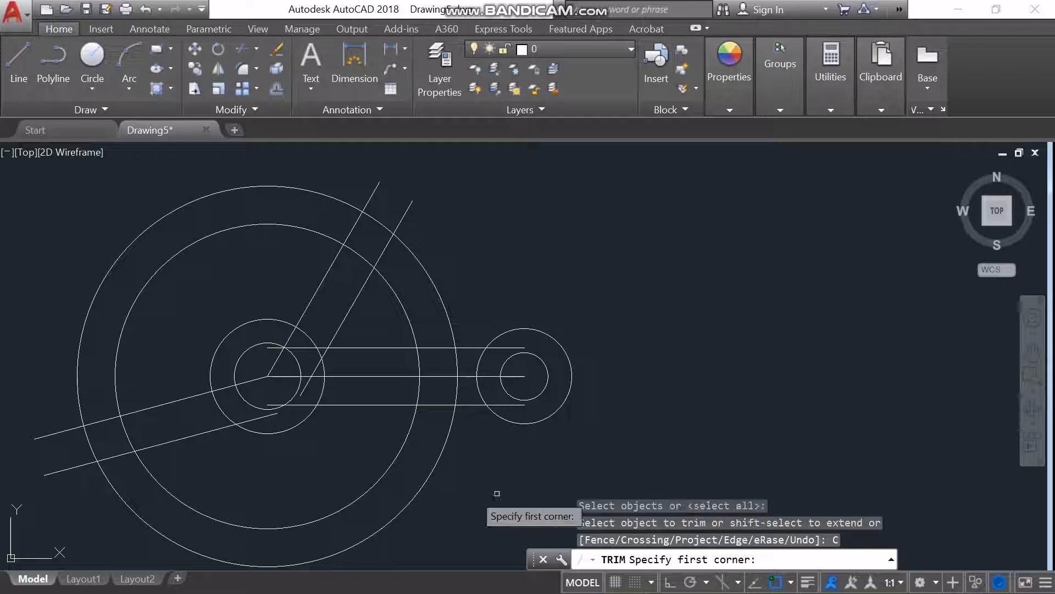
click(413, 491)
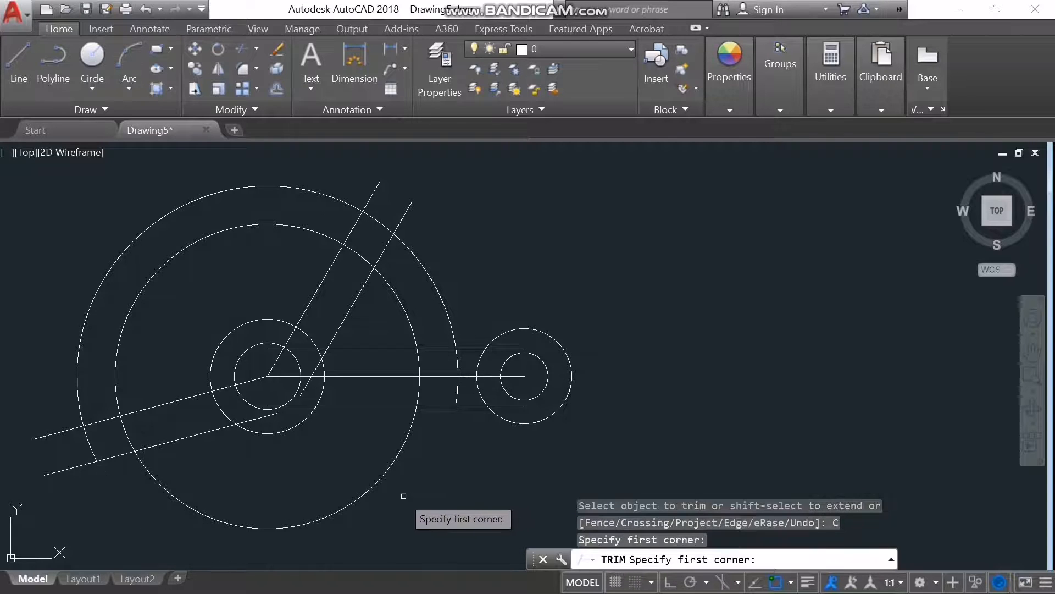
click(378, 483)
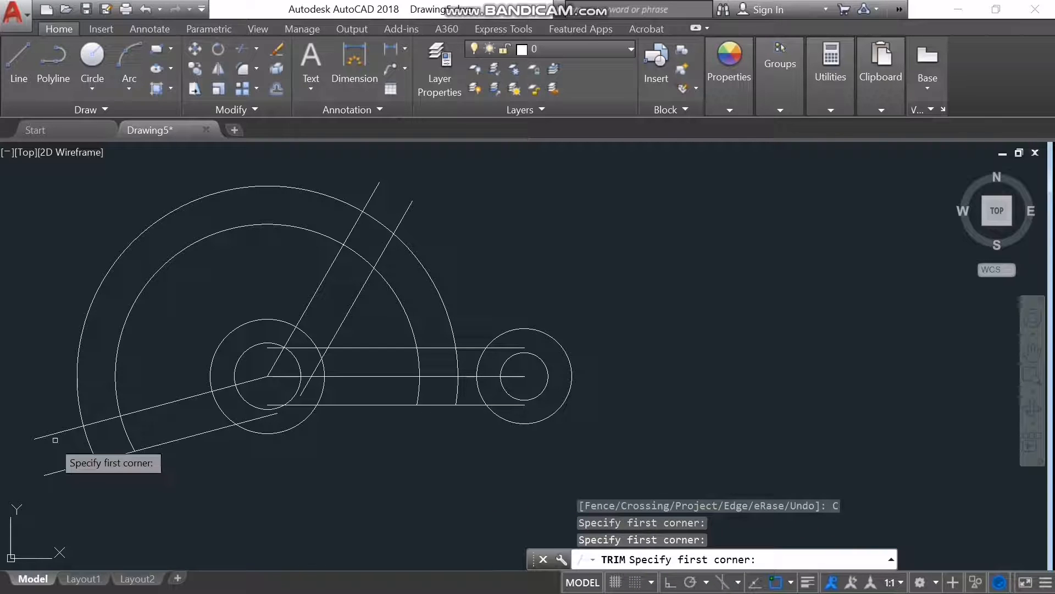
click(53, 473)
click(56, 432)
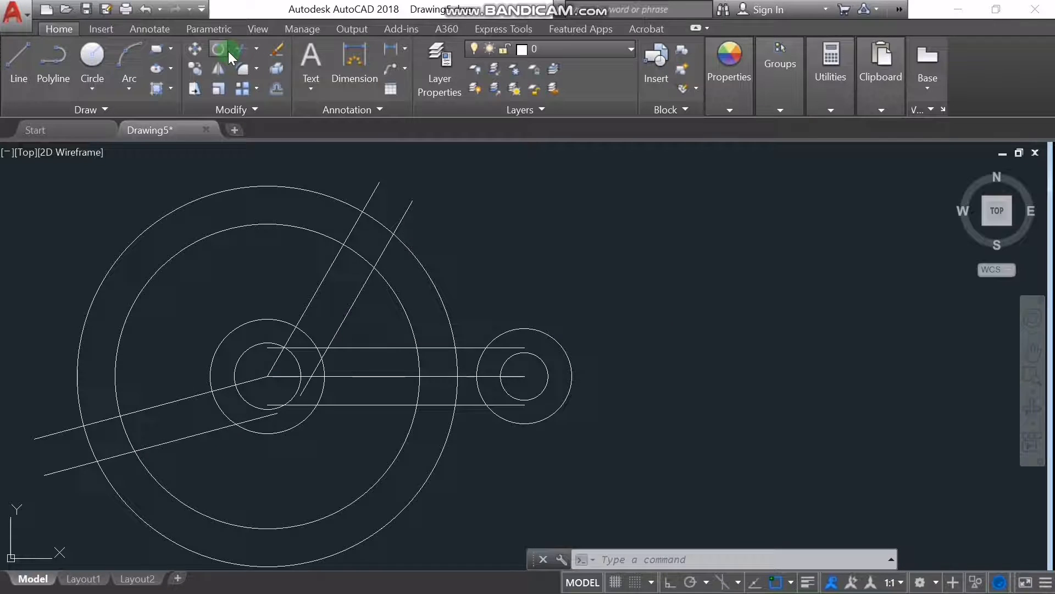
Trim the lower parts of the two large circles and the slanted lines' outer ends with the Crossing option of Trim.
click(241, 49)
key(Return)
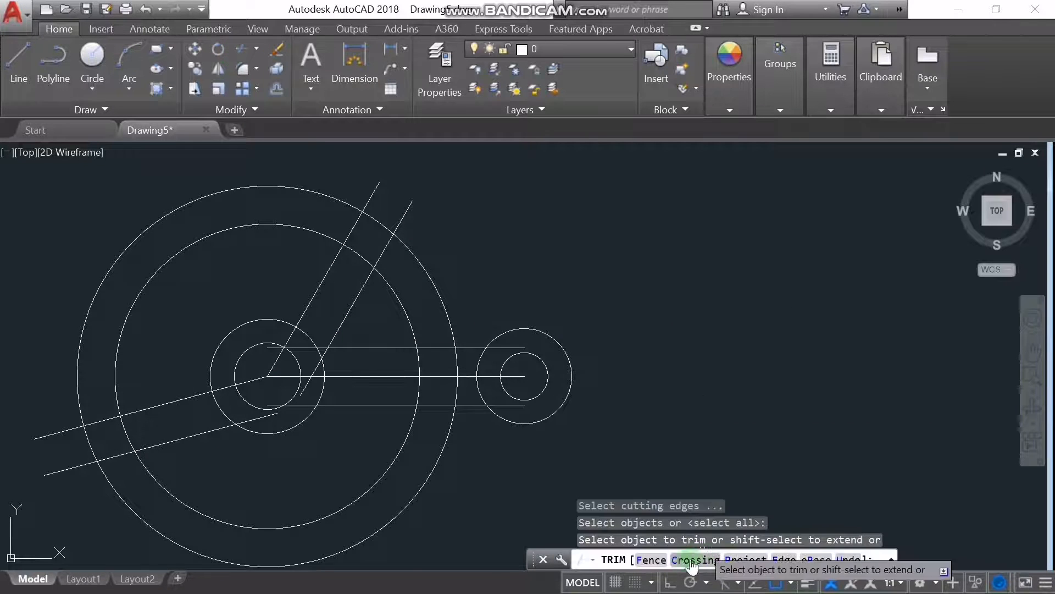
click(691, 560)
click(411, 498)
click(357, 230)
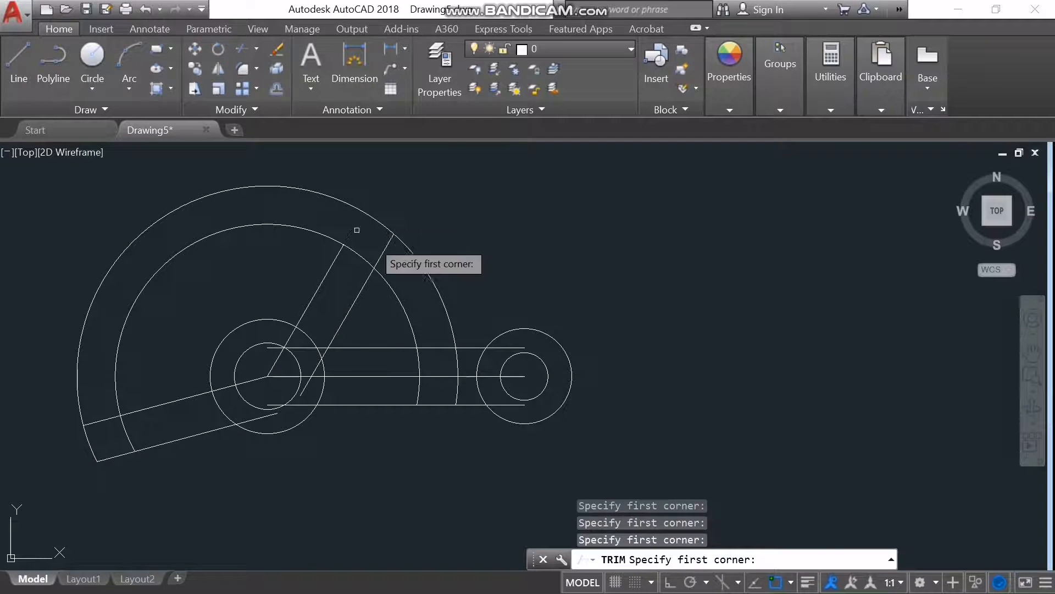
Trim the inner sector arc between the slanted lines and past the slot corner, plus line and hub circle segments around the large hub.
click(385, 259)
click(127, 437)
click(223, 410)
click(298, 405)
click(276, 350)
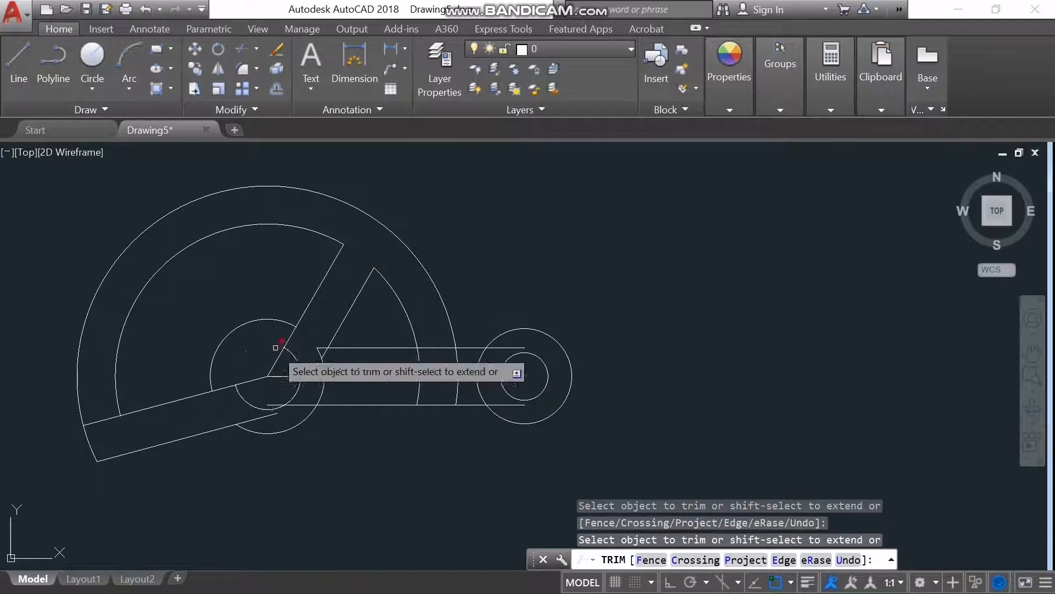
Trim the arm edges and centreline inside the small hub, and the sector arc ends crossing the horizontal arm.
click(313, 344)
click(319, 347)
click(512, 347)
click(498, 376)
click(489, 403)
click(457, 388)
Remove the slanted line pieces inside the large hub, the slot edge's stub beyond the inner arc, and the remaining centreline.
click(256, 419)
click(229, 386)
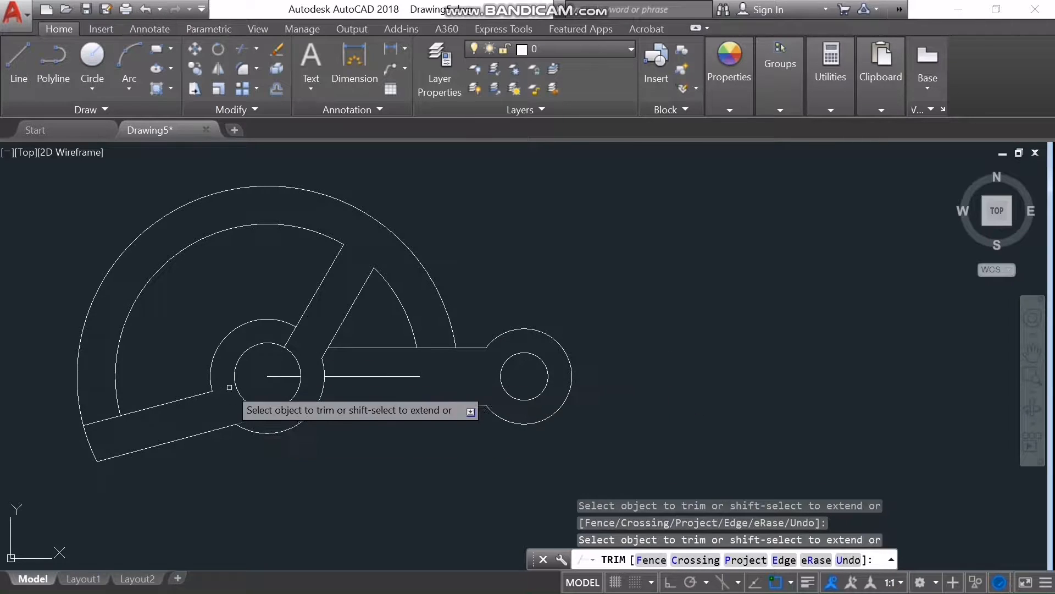
click(109, 419)
right_click(431, 309)
click(284, 376)
Draw a line 60 long continuing the slanted arm edge past the outer arc, and trim it and the arcs to the outline.
text(l)
key(Return)
click(374, 269)
key(Escape)
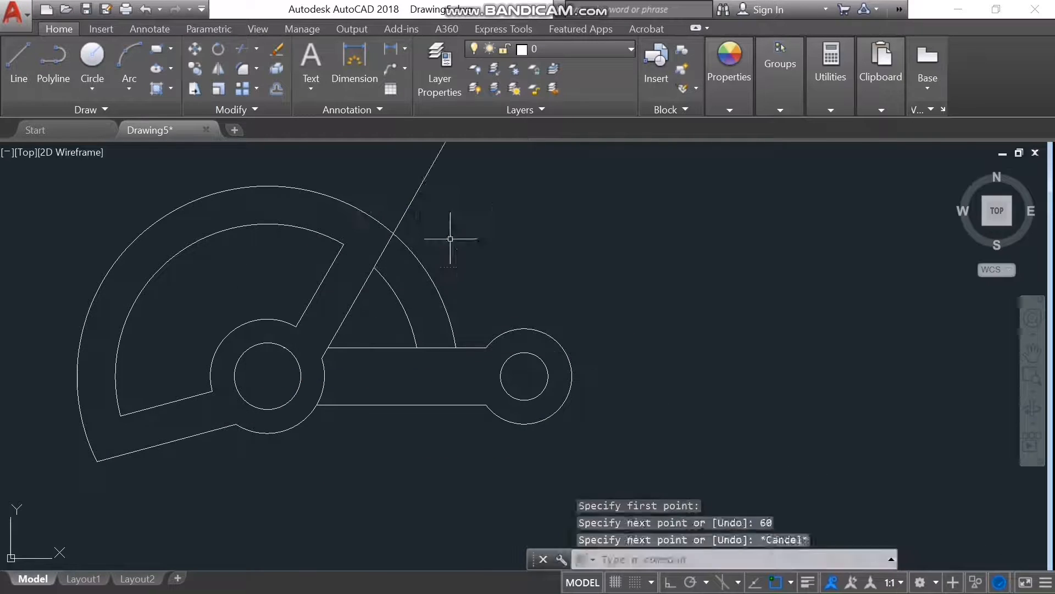
text(tr)
key(Return)
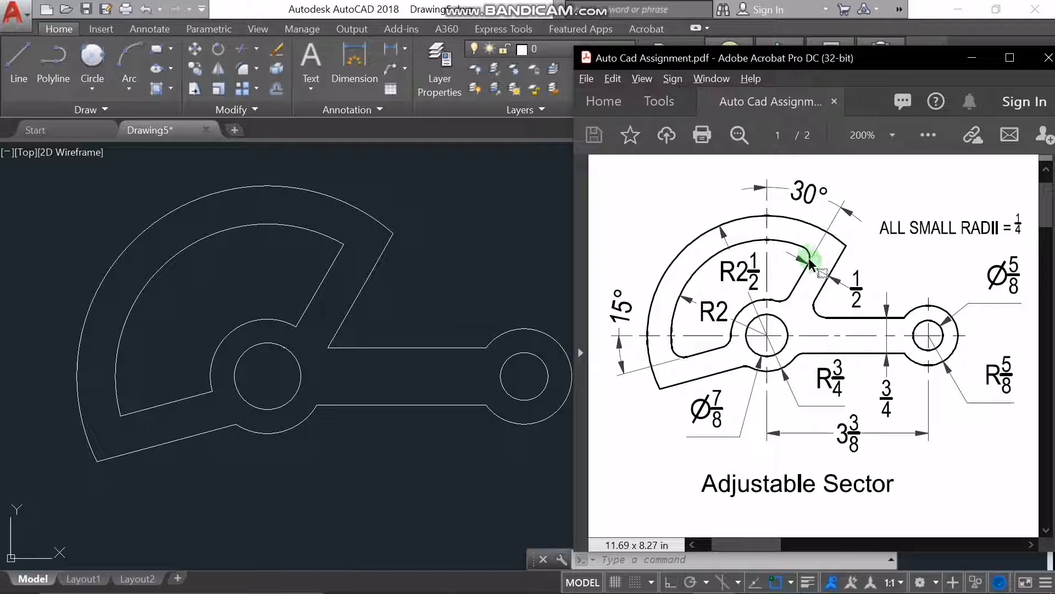
Check the small corner radii in the PDF assignment and return to the AutoCAD drawing.
click(301, 6)
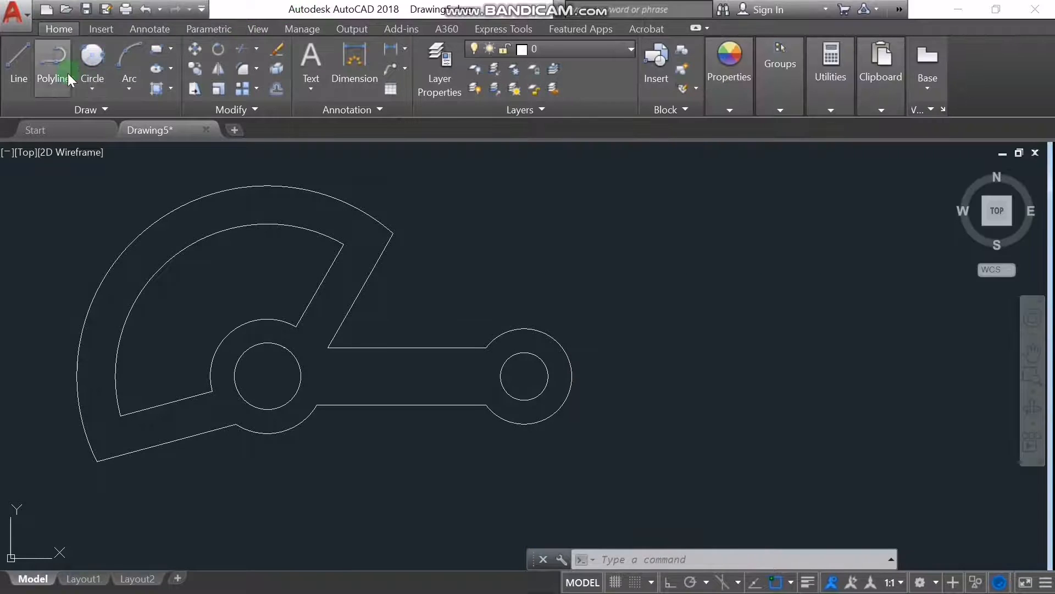
key(alt+Tab)
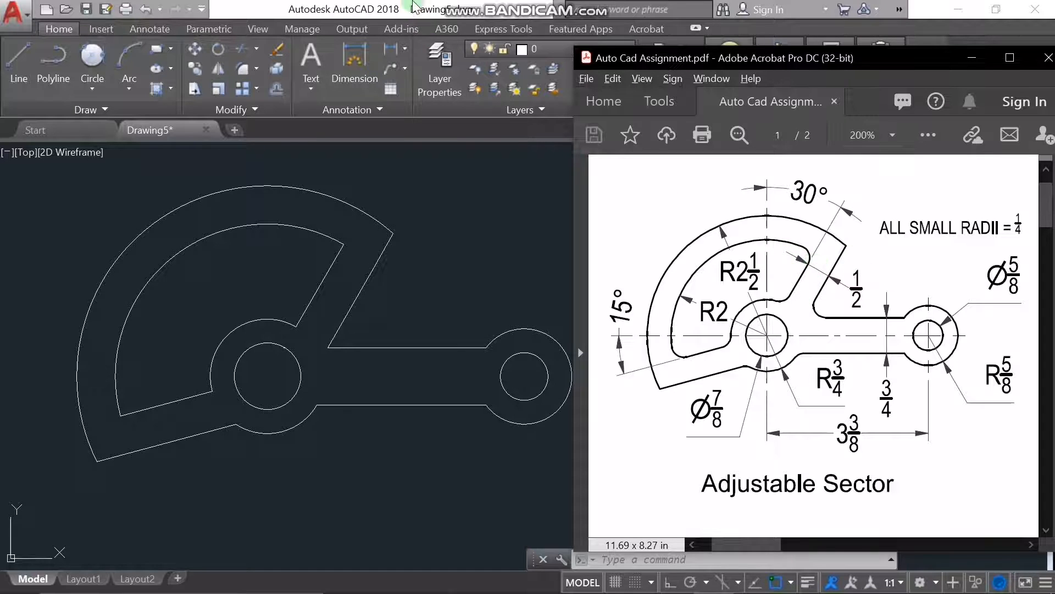
click(341, 7)
Draw a Tan, Tan, Radius circle of radius 1/4 tangent to the inner arc and the slot's upper slanted edge.
click(97, 83)
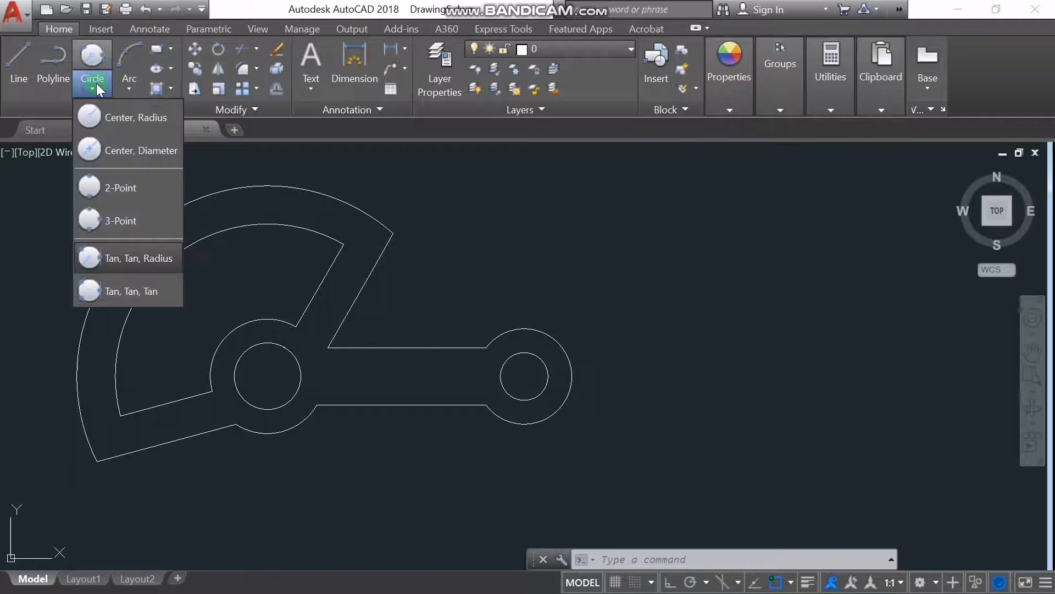
click(91, 259)
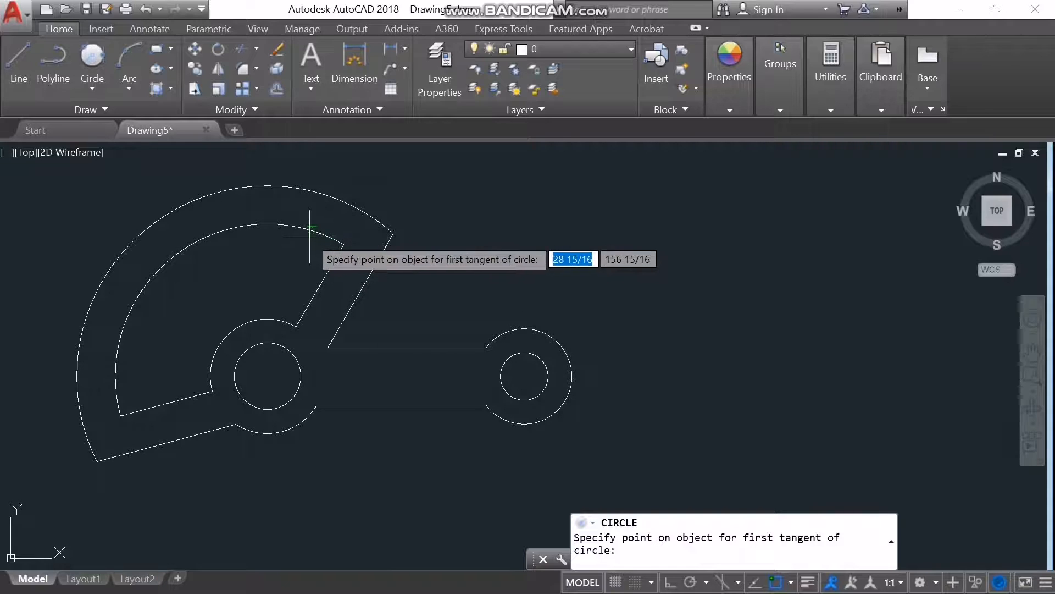
click(295, 228)
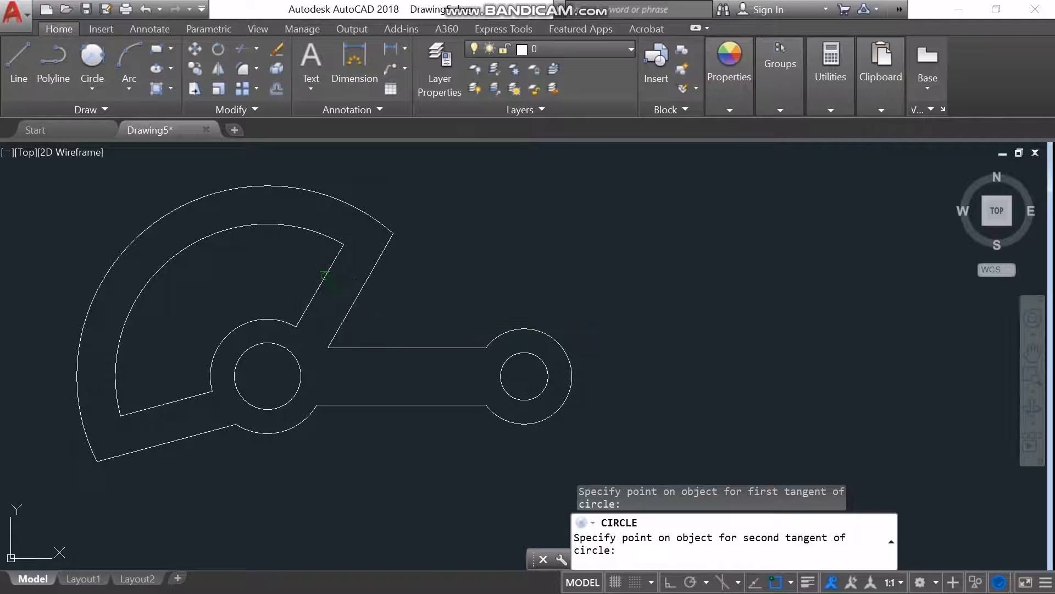
click(326, 278)
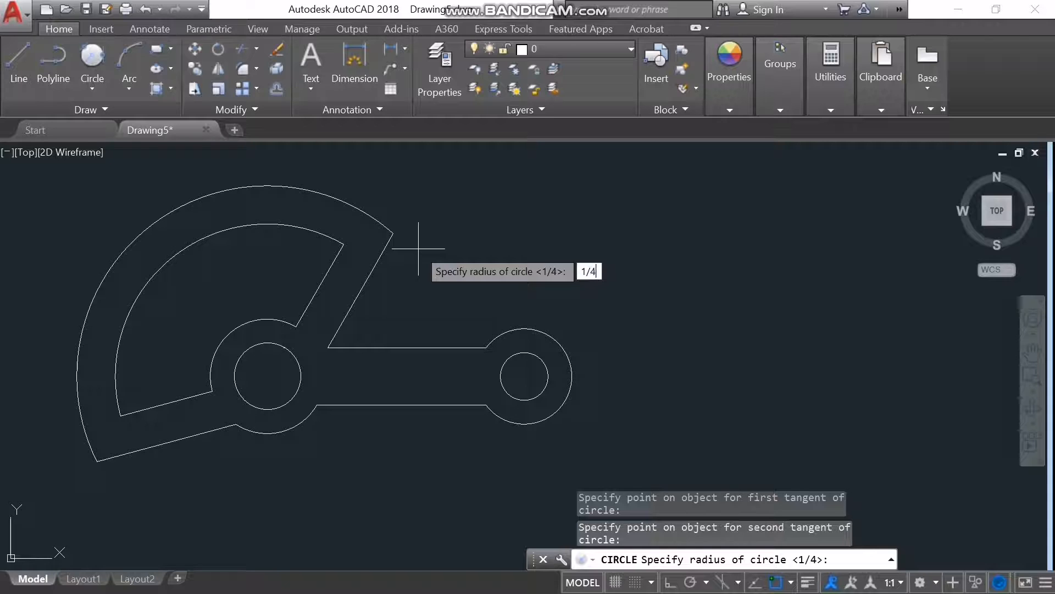
key(Return)
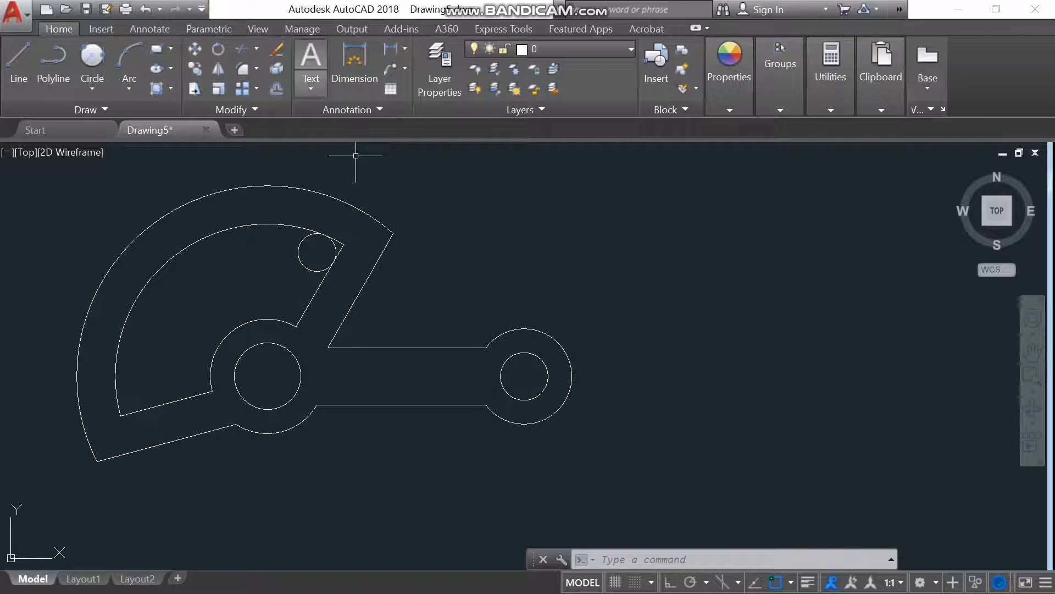
Trim the slot's upper corner and the tangent circle's inner part with the Crossing option, leaving a rounded corner.
text(trim)
key(Return)
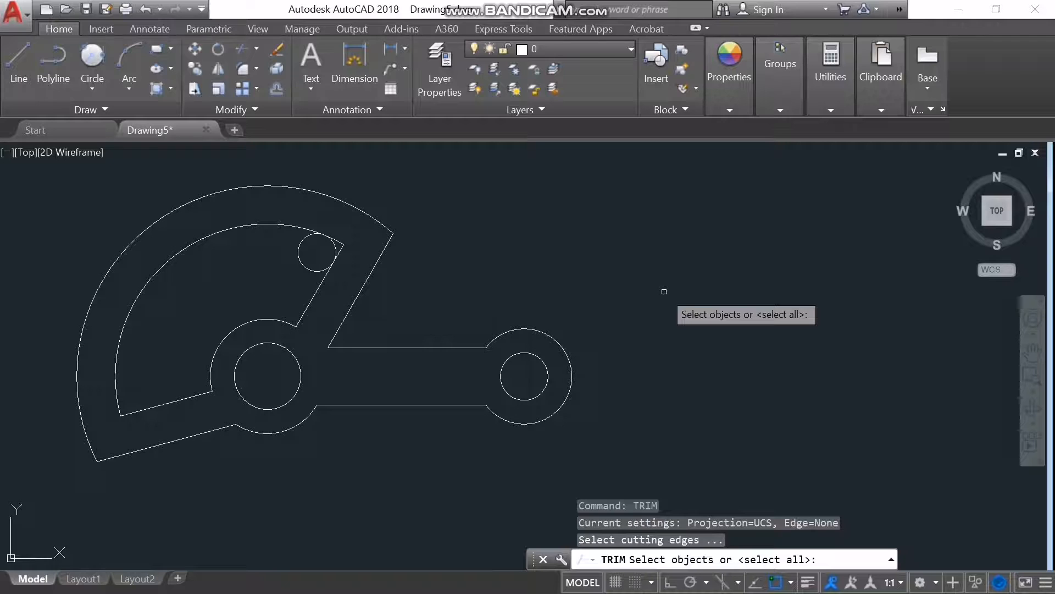
key(Return)
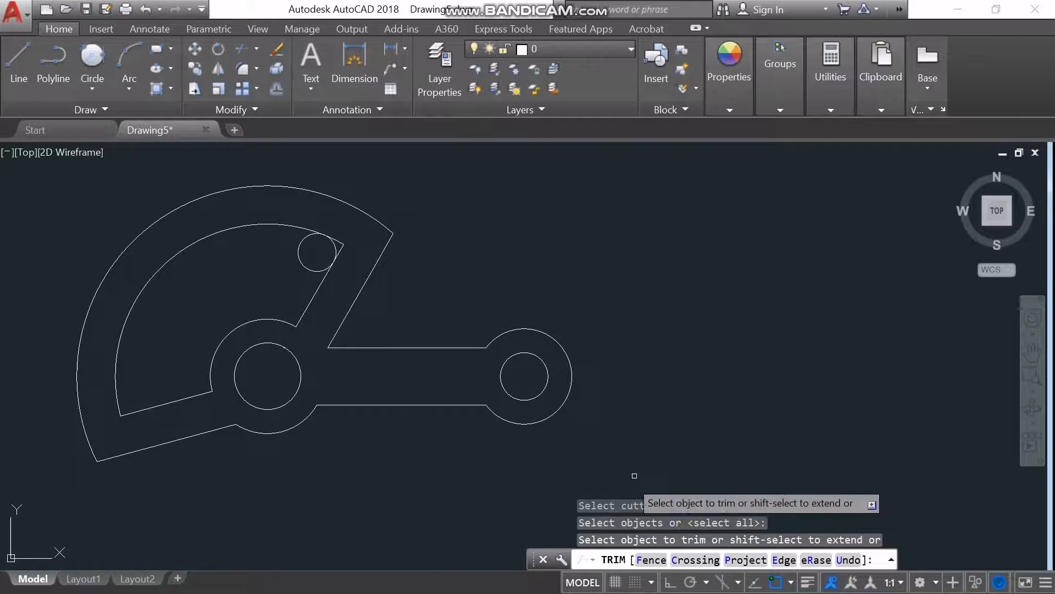
click(695, 560)
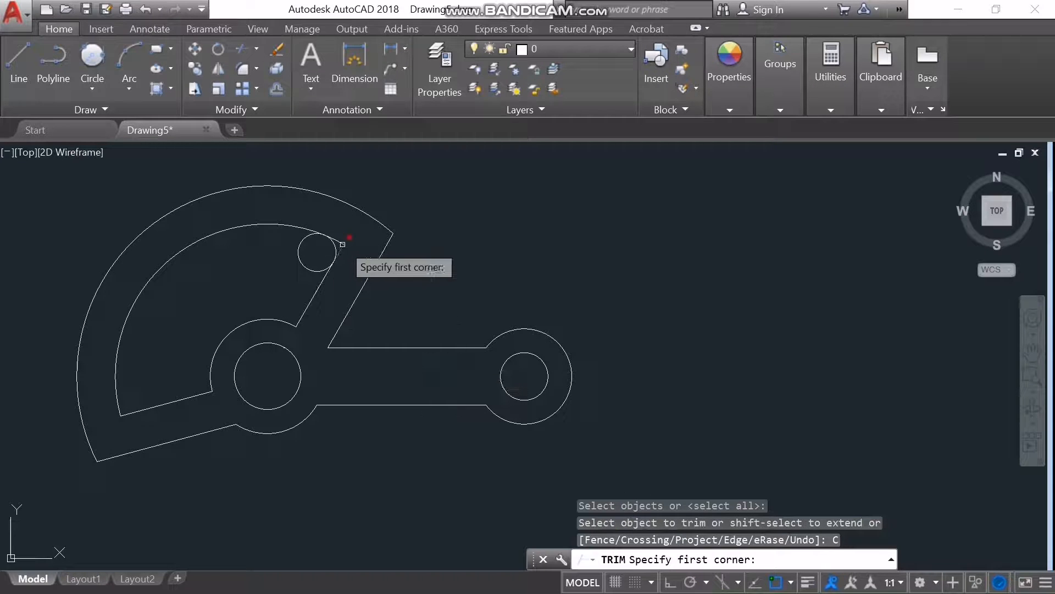
click(342, 242)
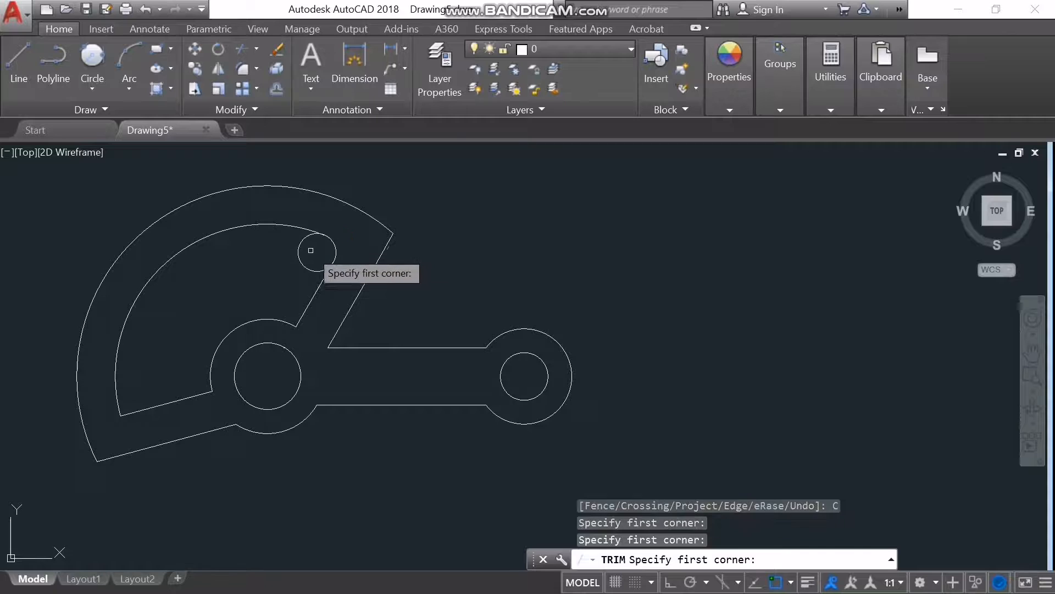
click(298, 254)
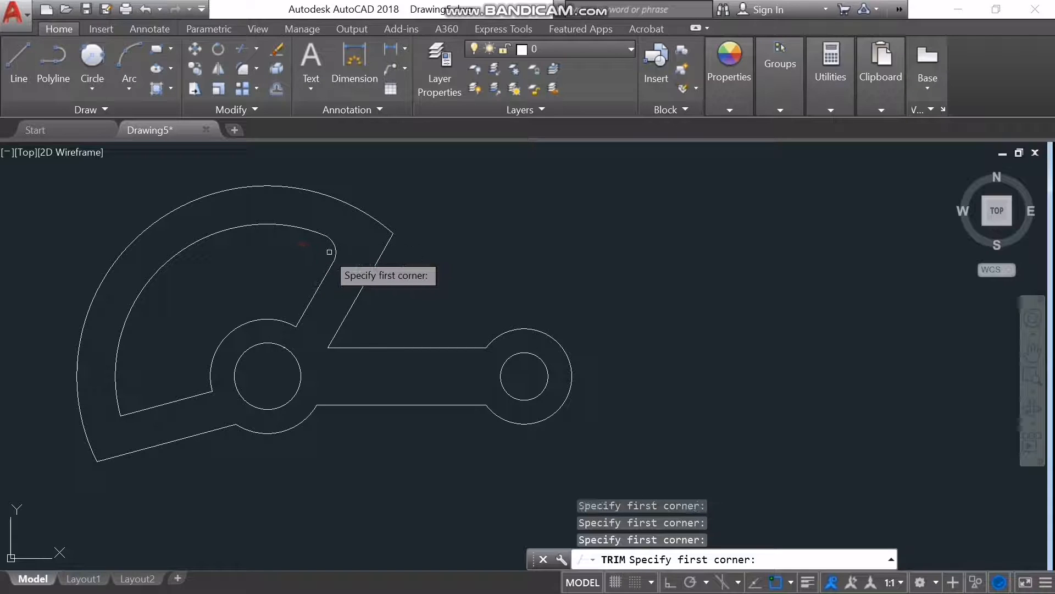
key(Escape)
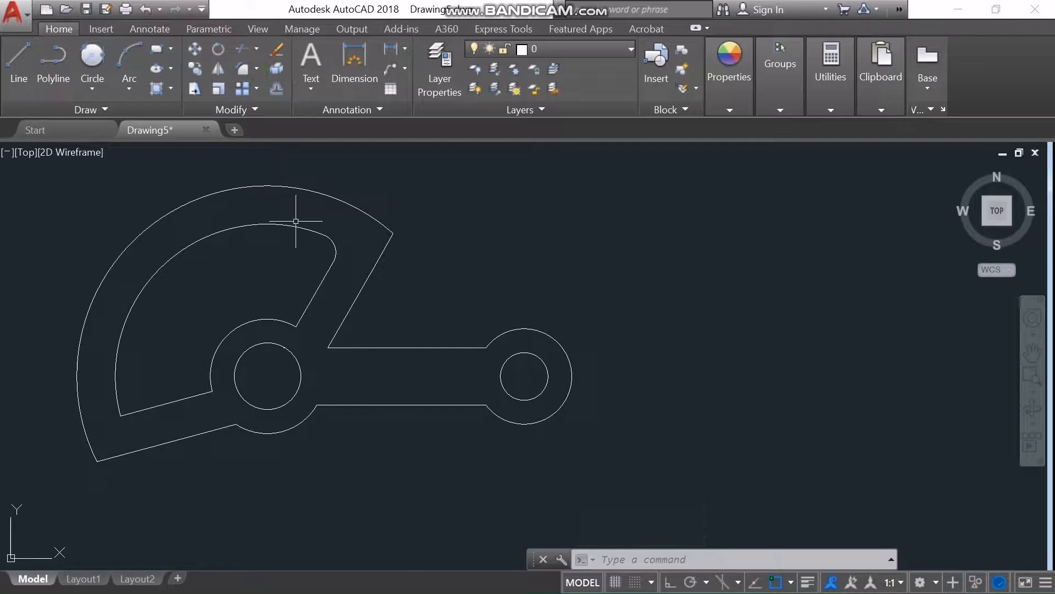
Fillet the slot's upper slanted edge with the large hub arc using a radius of 1/4.
click(243, 65)
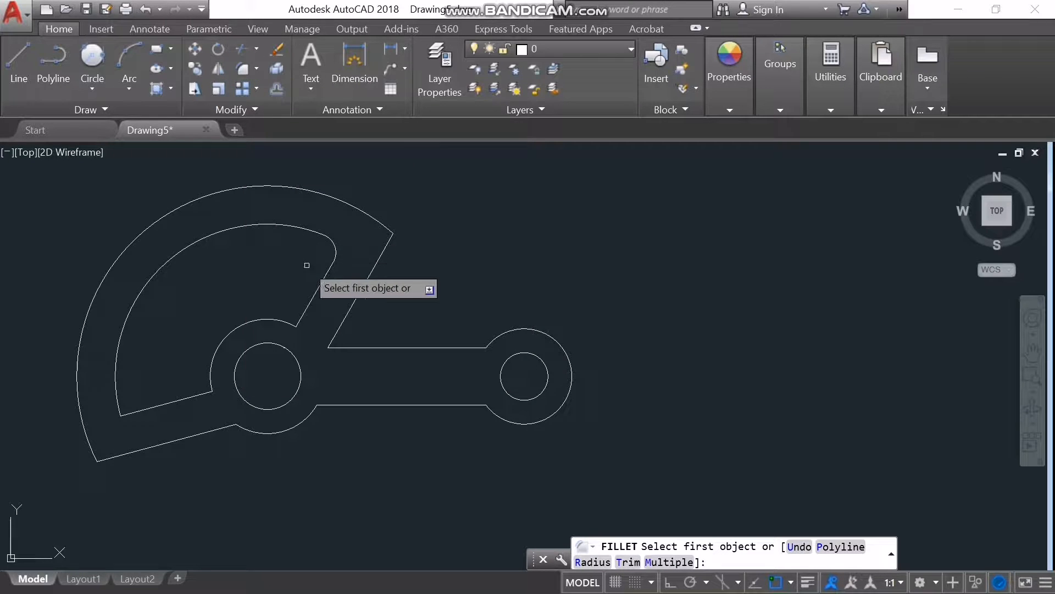
click(592, 562)
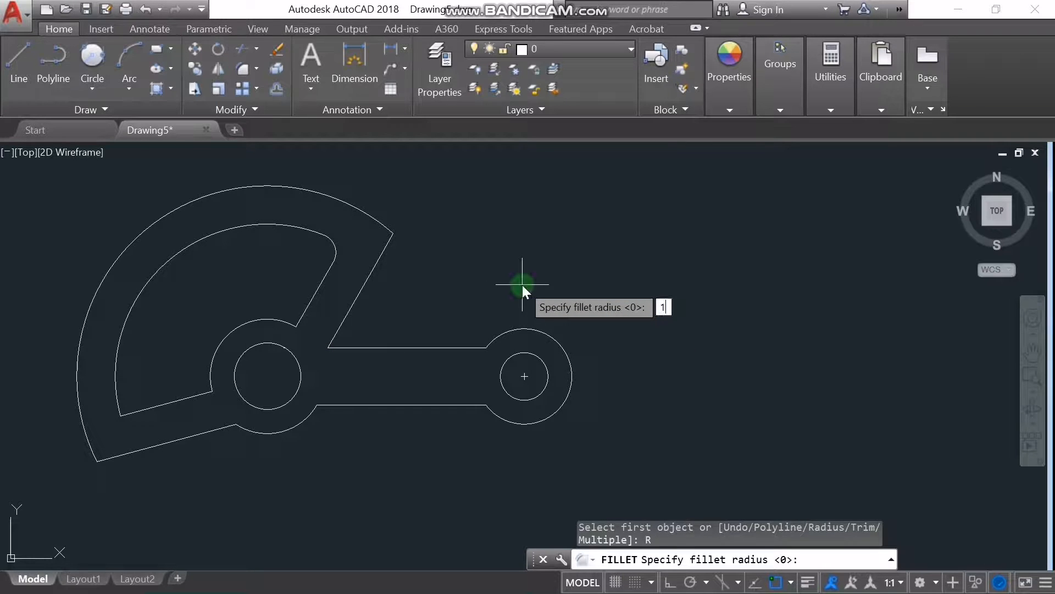
text(/4)
key(Return)
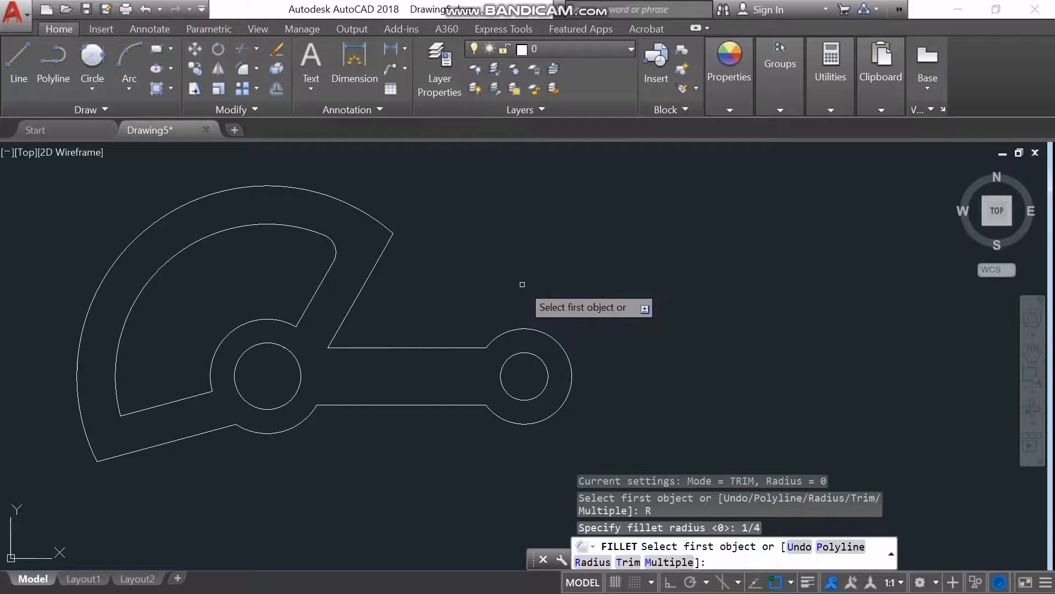
click(307, 309)
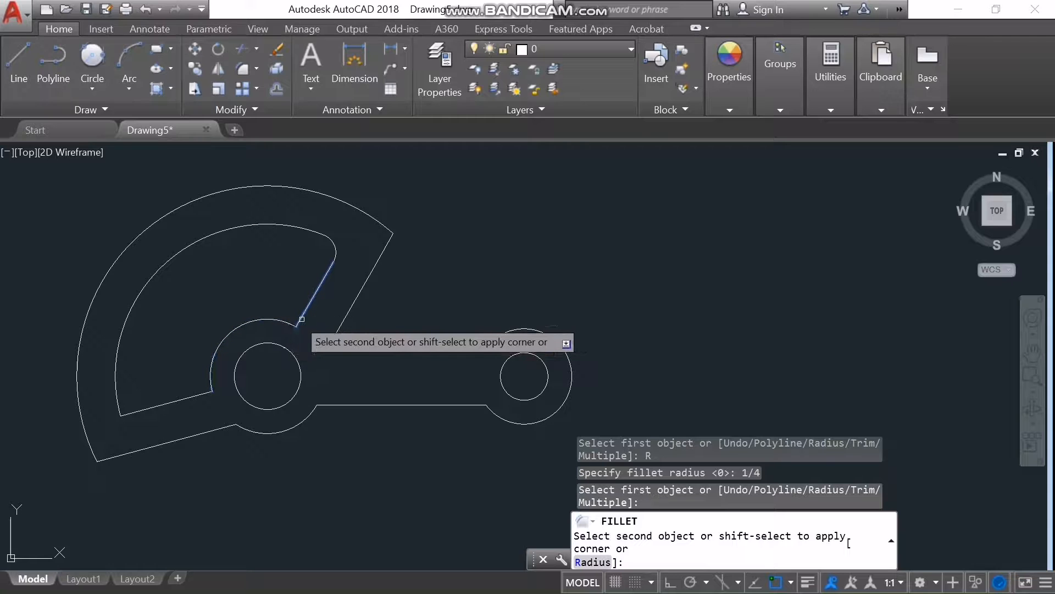
click(274, 321)
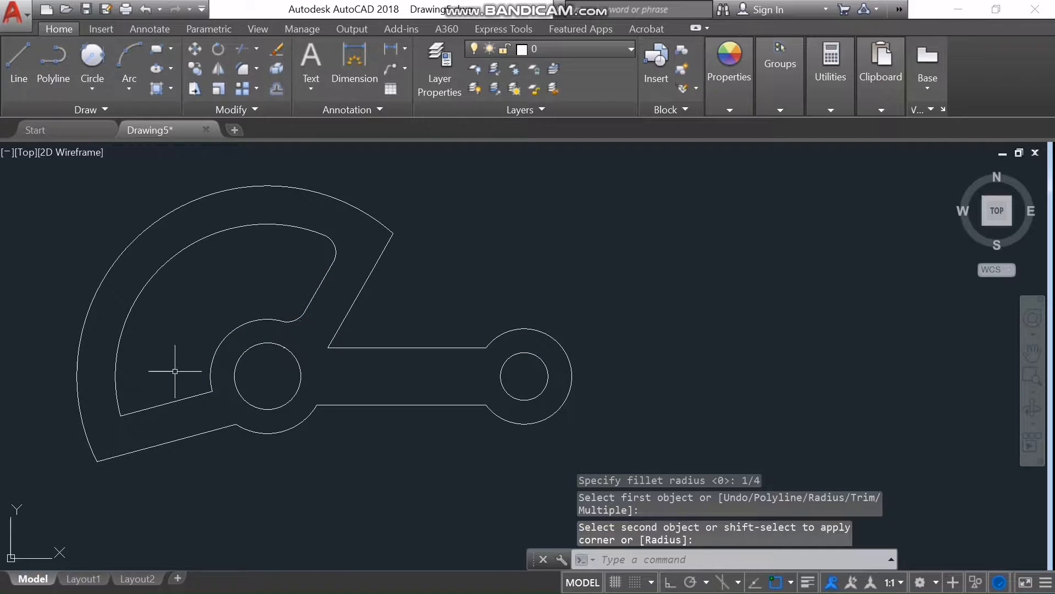
Fillet the large hub arc with the slot's lower slanted edge at radius 1/4.
key(Return)
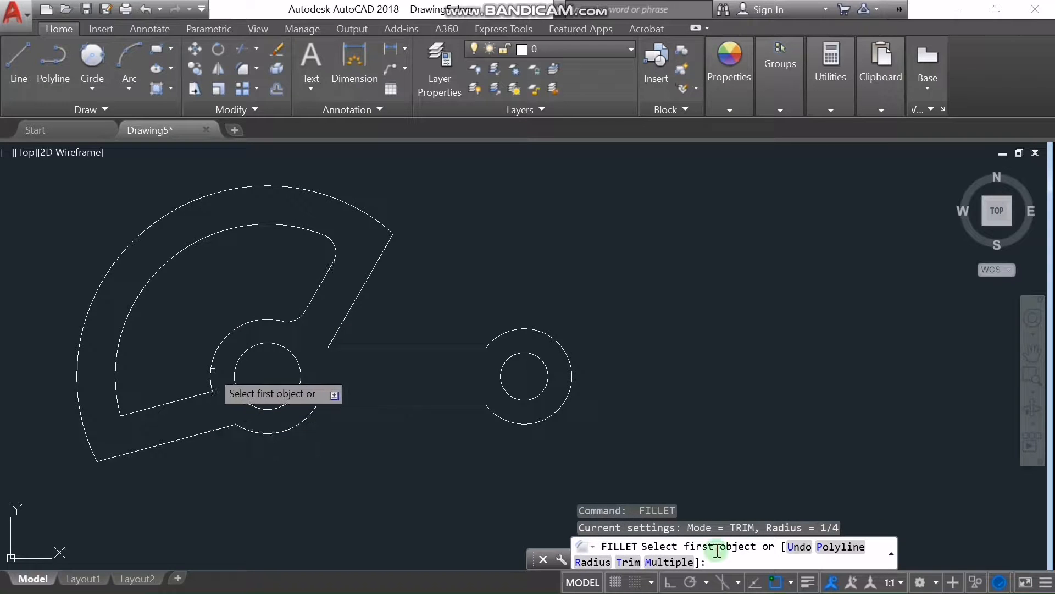
text(r)
key(Return)
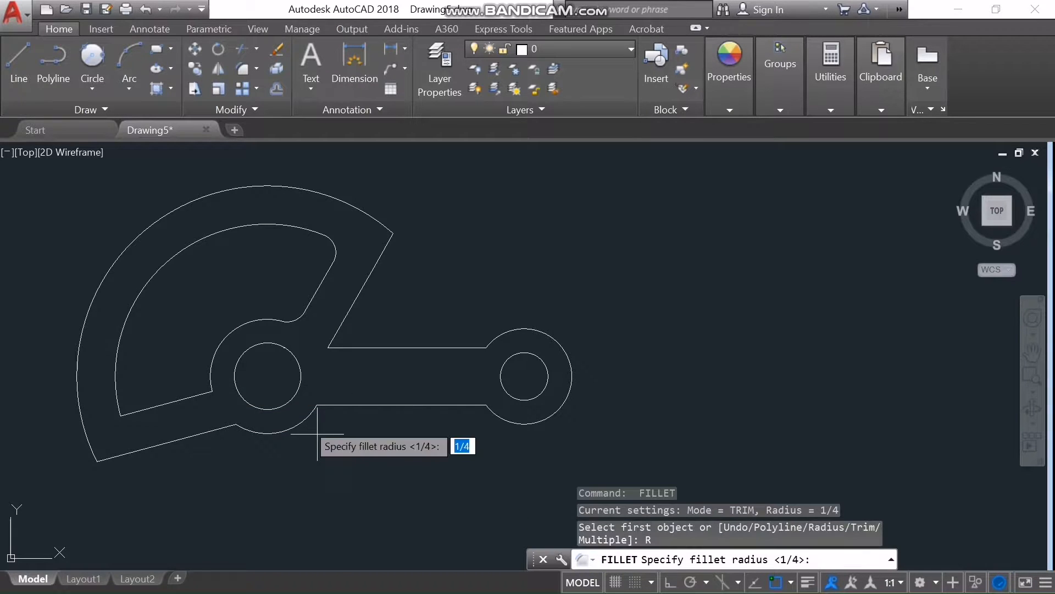
key(Return)
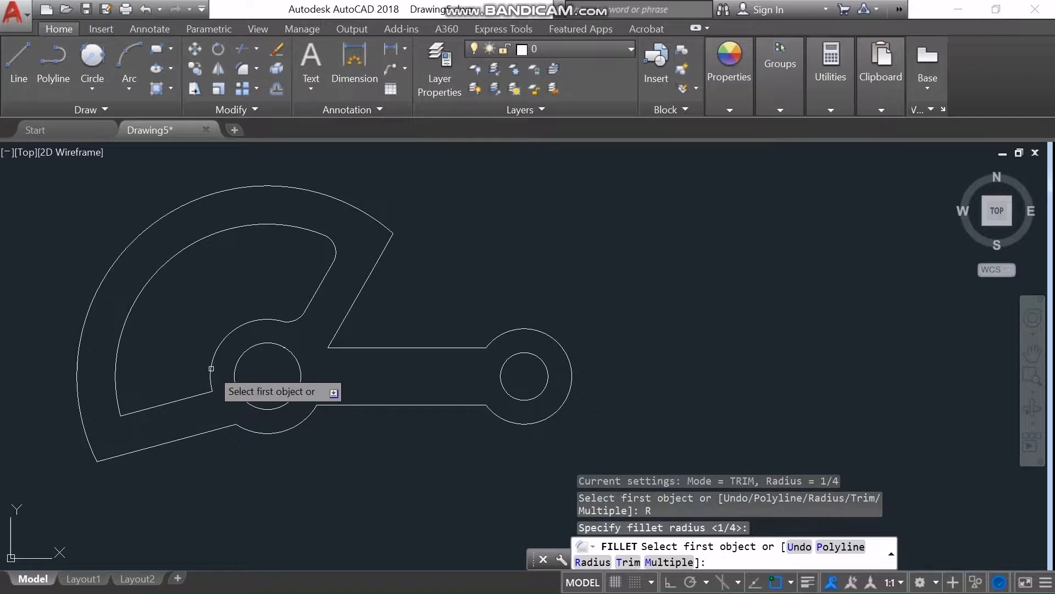
click(211, 368)
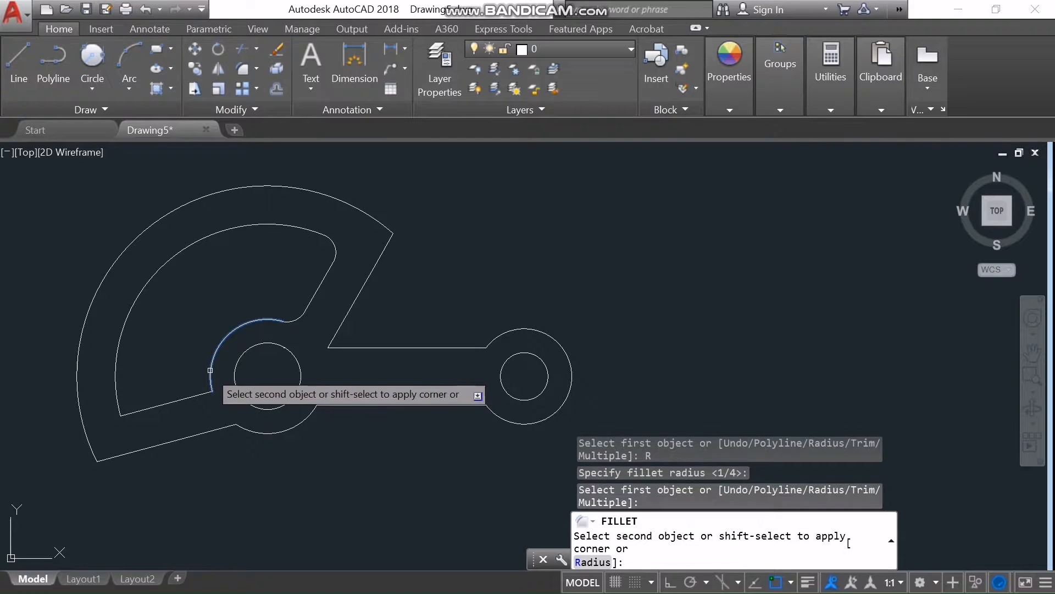
click(191, 398)
Fillet the slot's lower outer corner between the slanted edge and the inner sector arc at radius 1/4.
key(Return)
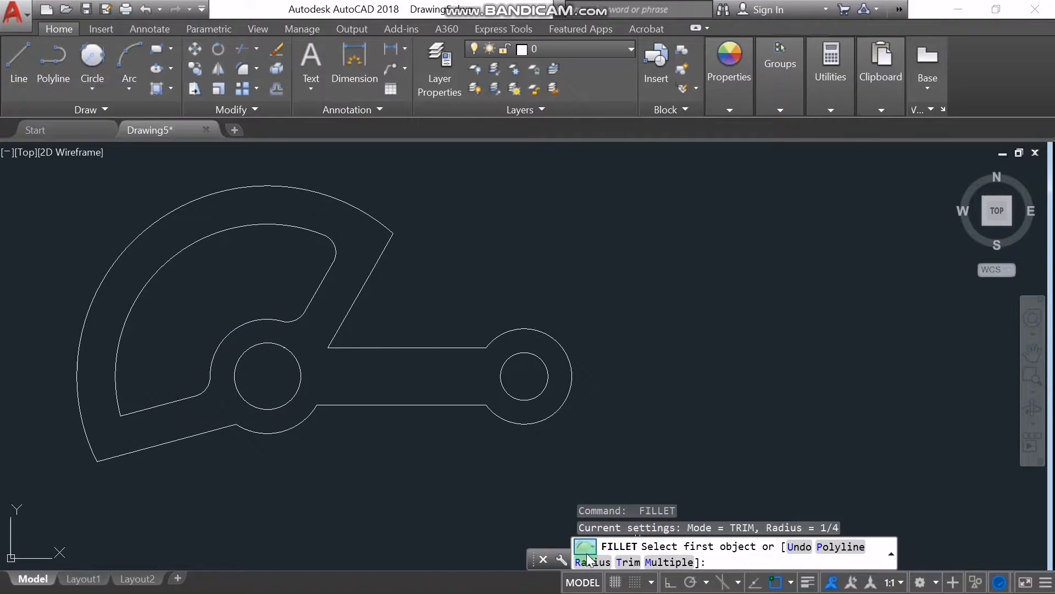
click(592, 561)
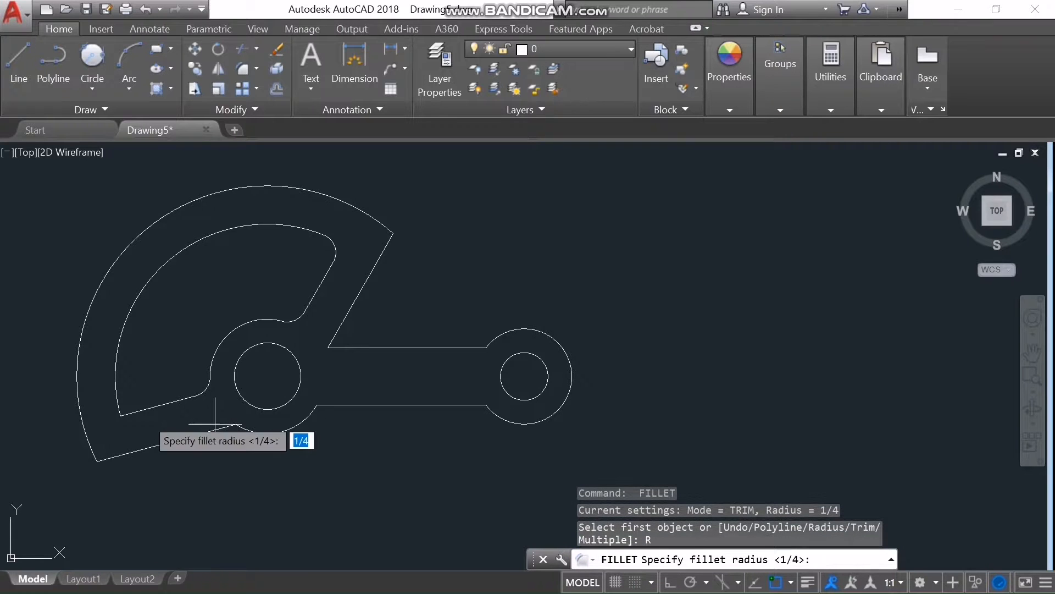
key(Return)
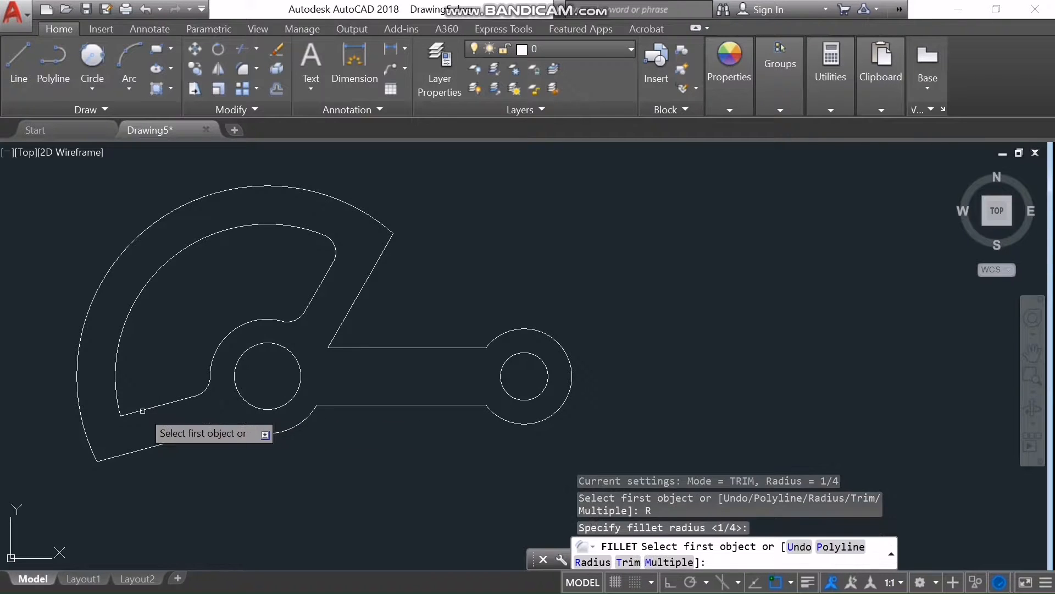
click(133, 411)
click(117, 385)
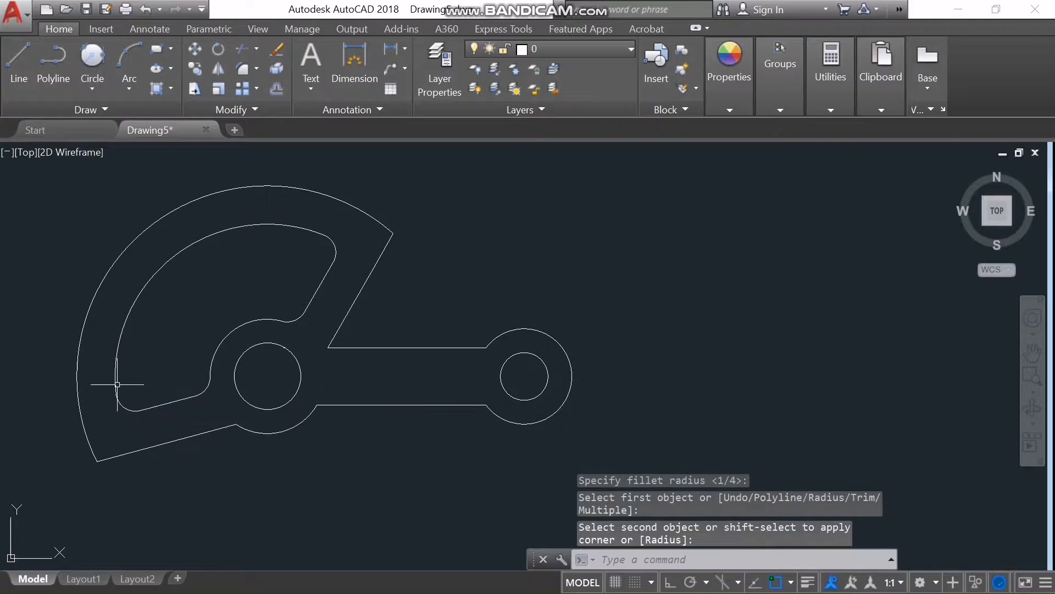
Fillet the outer slanted arm edge with the upper edge of the horizontal arm at radius 1/4.
key(Return)
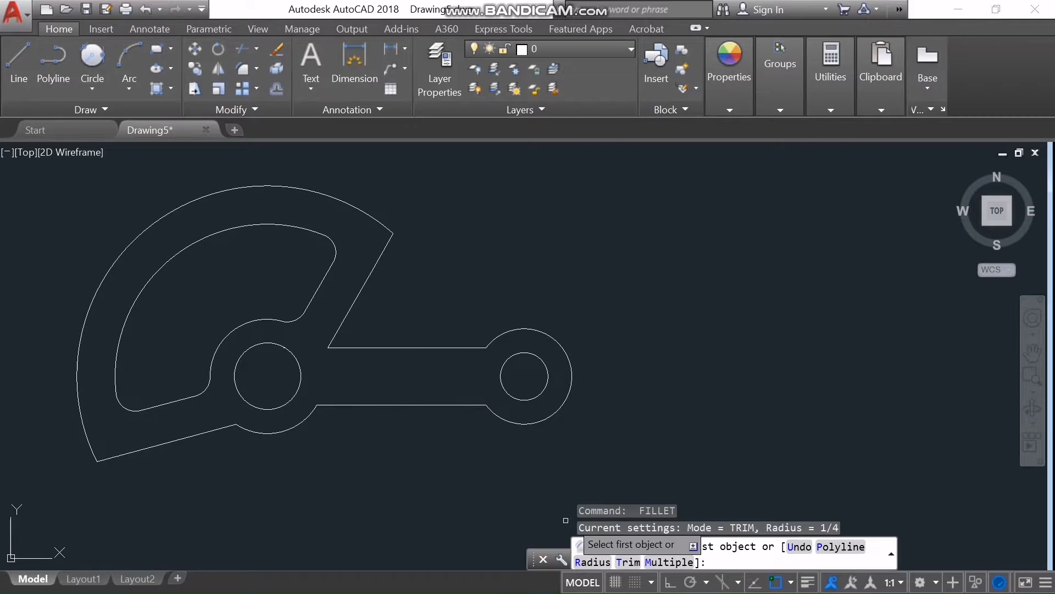
text(R)
key(Return)
key(Return)
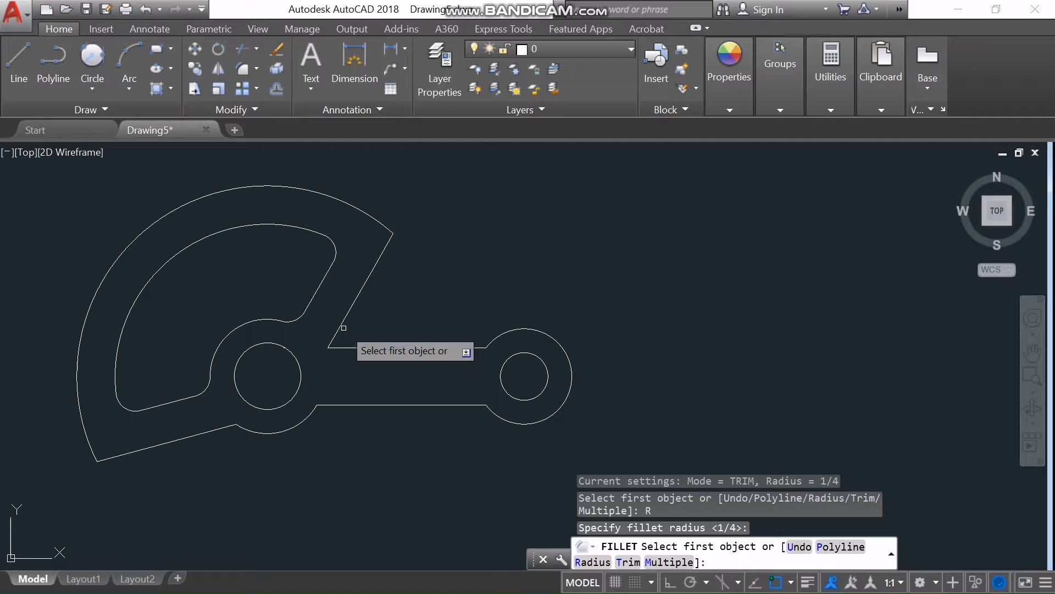
click(344, 324)
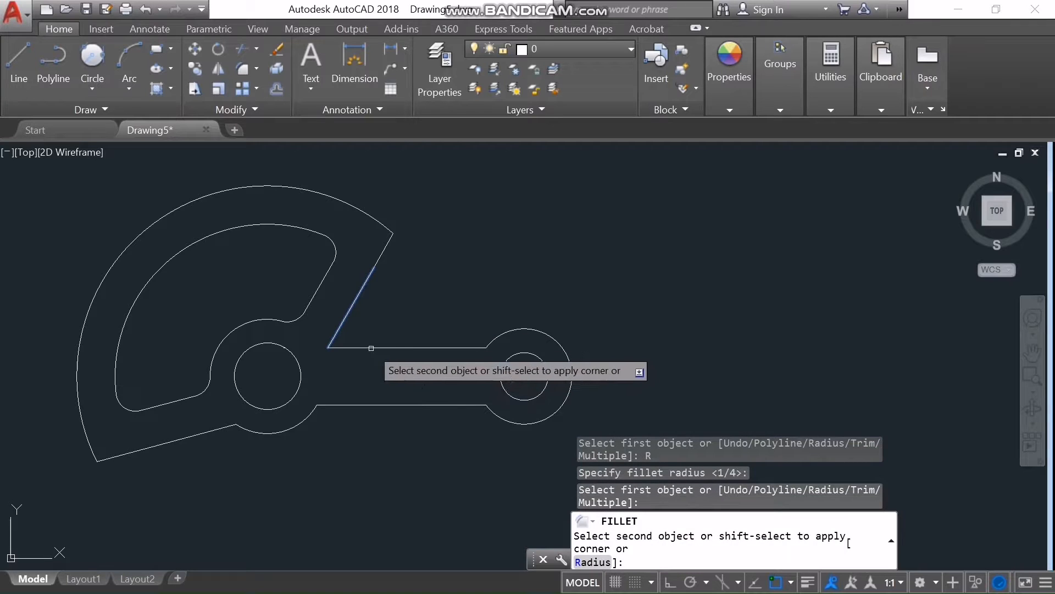
click(396, 346)
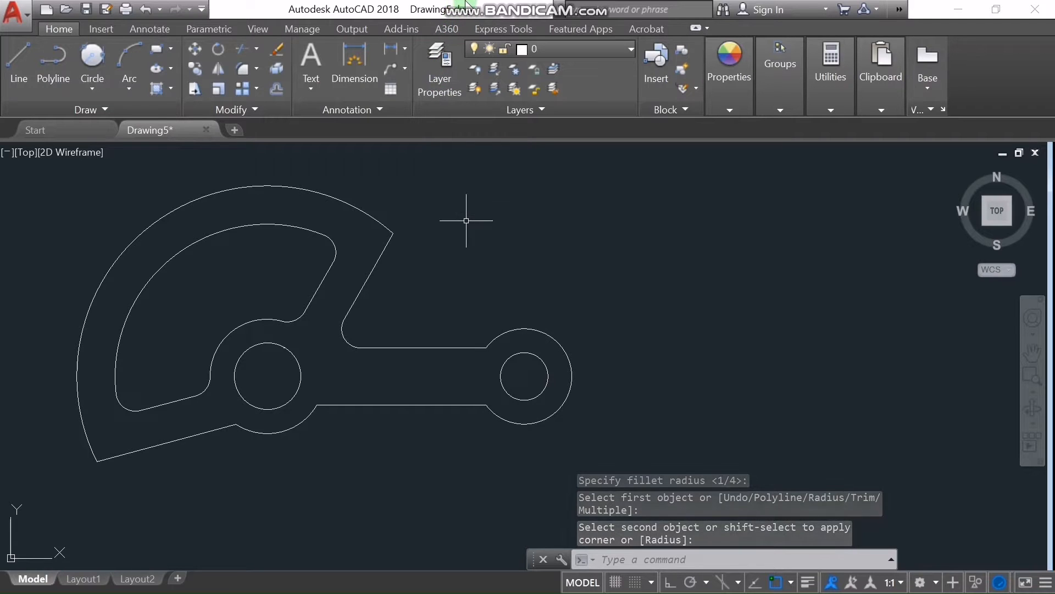
Switch to the PDF assignment window to compare the filleted outline with the reference drawing.
key(alt+Tab)
key(alt+Tab)
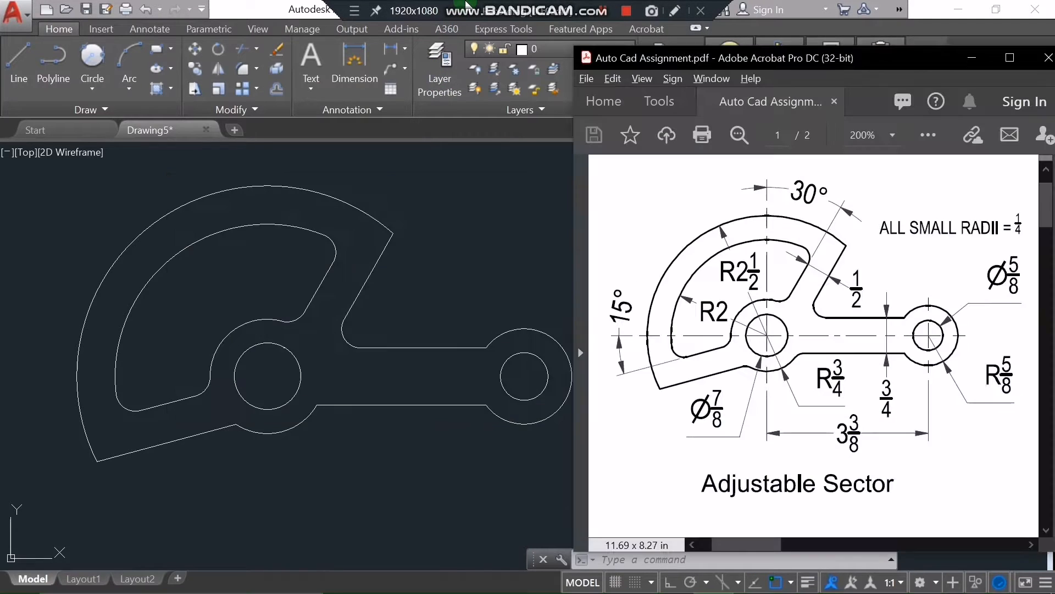